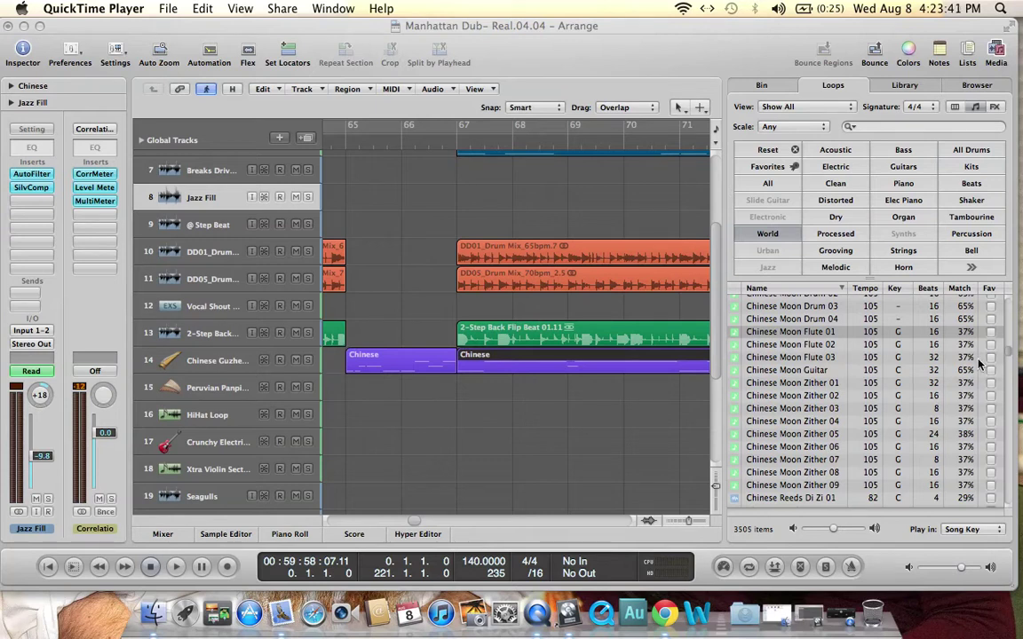
# Play the arrangement from just before bar 49 to the drum entry around bar 57, with the system volume adjusted.
pyautogui.press('F12')
pyautogui.press('F11')
pyautogui.press('F11')
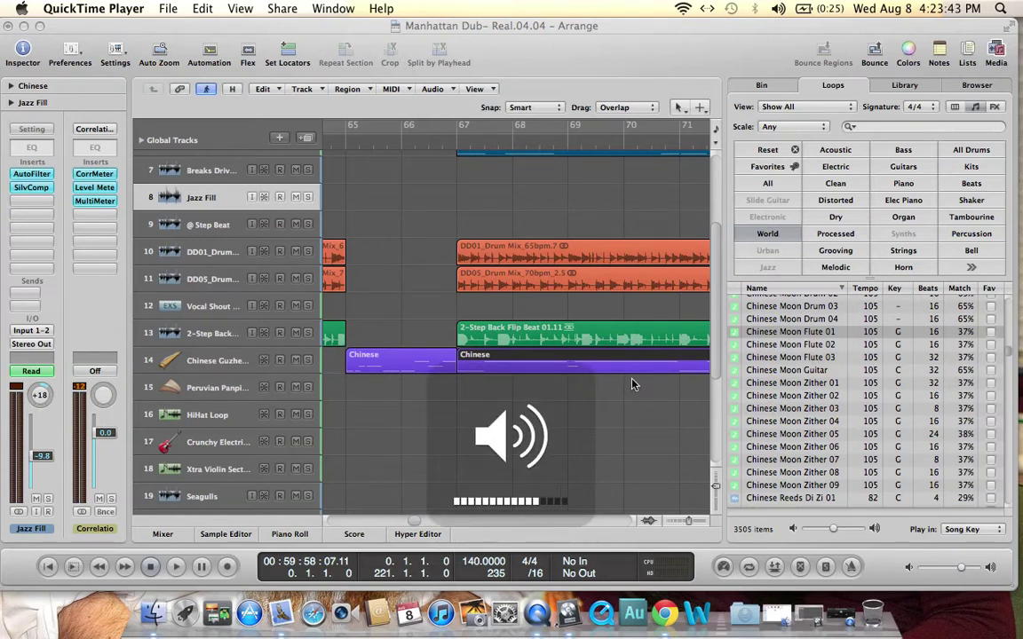
pyautogui.moveTo(395, 522); pyautogui.dragTo(393, 521)
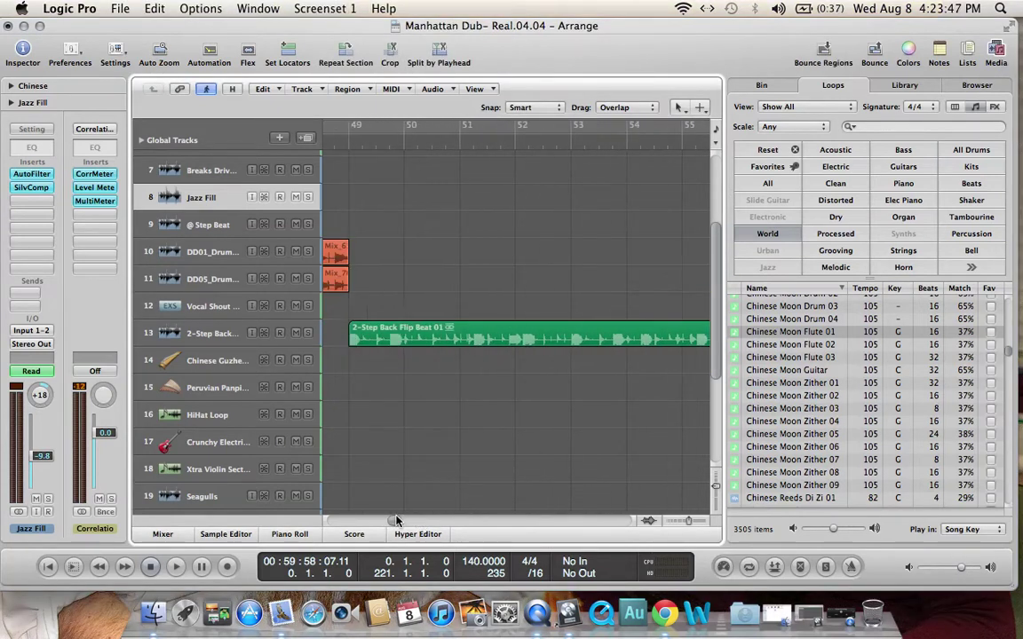
pyautogui.click(348, 149)
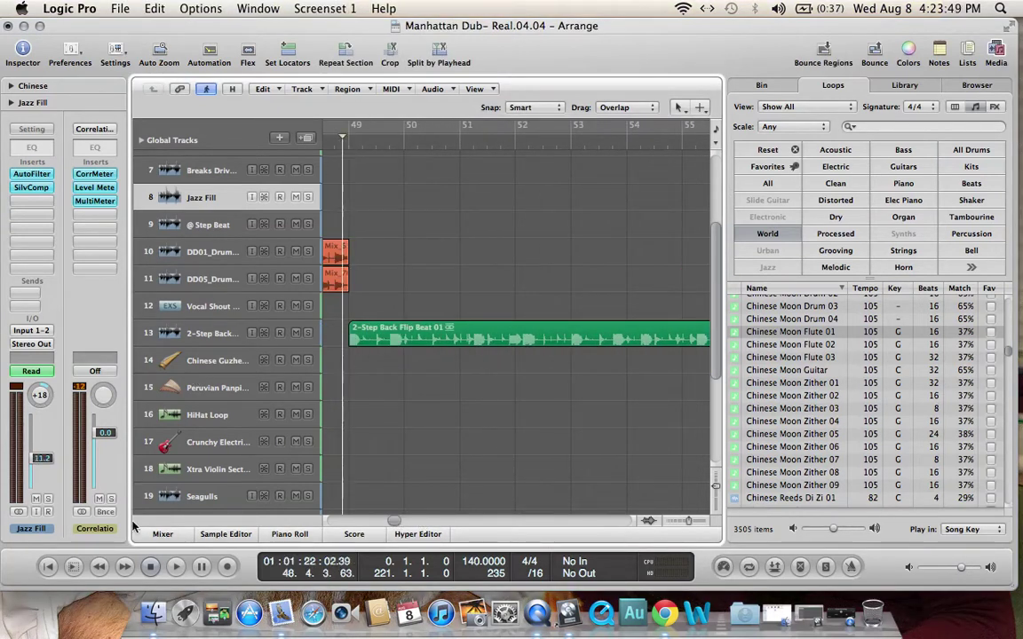
pyautogui.click(176, 566)
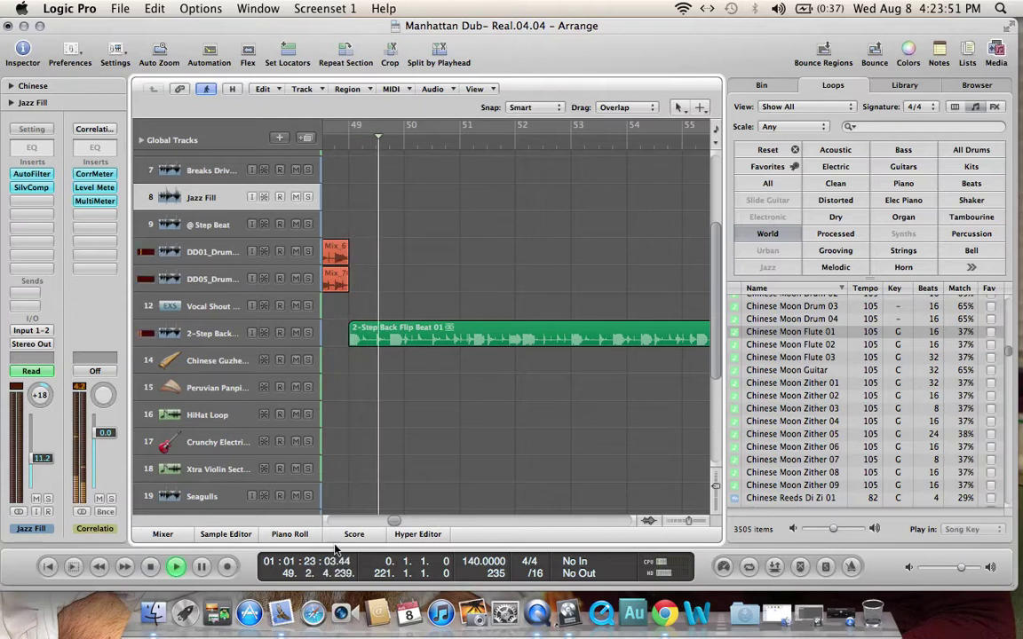
pyautogui.moveTo(398, 523); pyautogui.dragTo(399, 523)
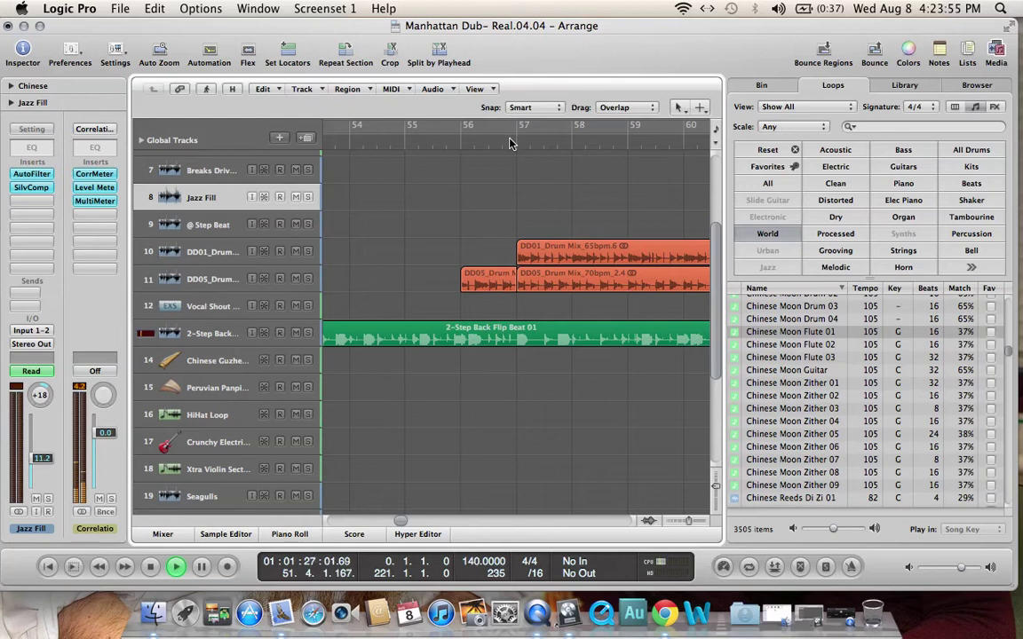
pyautogui.press('XF86AudioRaiseVolume')
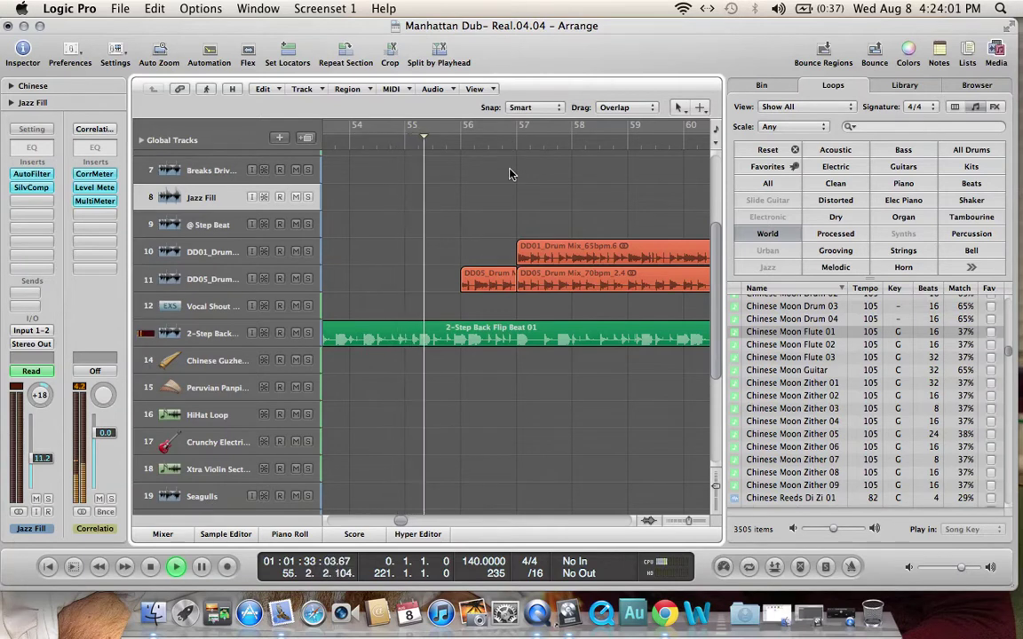
pyautogui.scroll(3, 514, 164)
pyautogui.scroll(3, 519, 188)
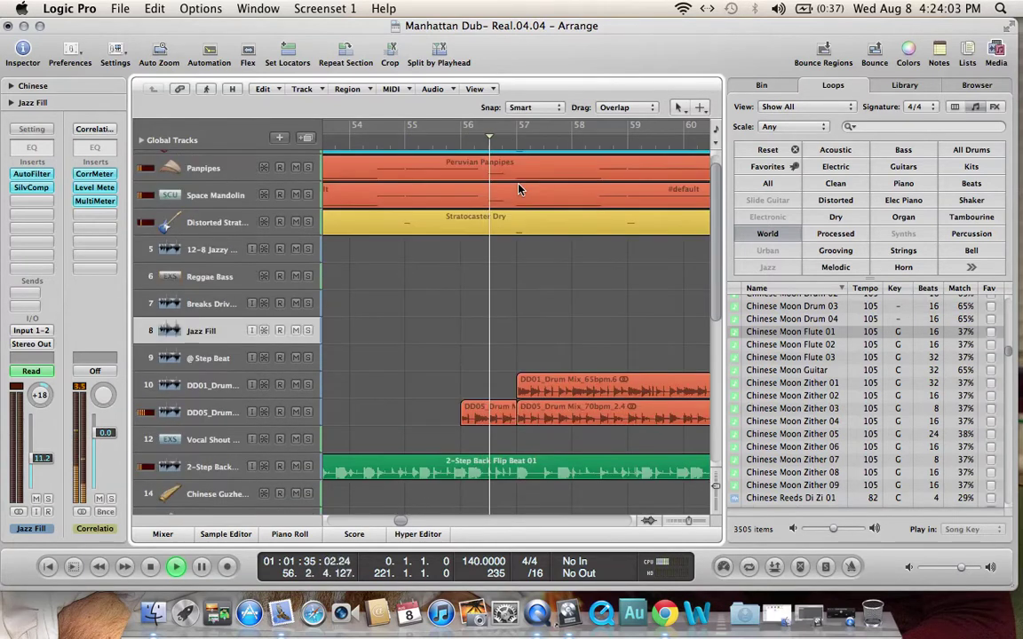
pyautogui.click(149, 567)
# Audition the Chinese Moon Zither 01, 05, 07 and 03 loops in the loop browser, finishing with playback stopped.
pyautogui.moveTo(401, 521); pyautogui.dragTo(412, 520)
pyautogui.moveTo(717, 156); pyautogui.dragTo(721, 199)
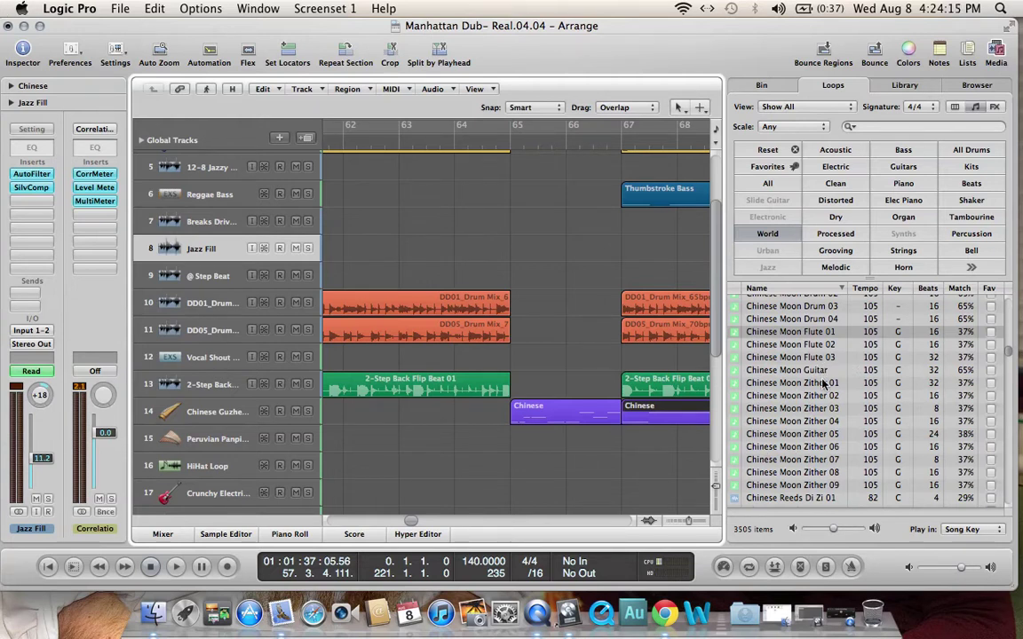
pyautogui.click(794, 383)
pyautogui.click(828, 435)
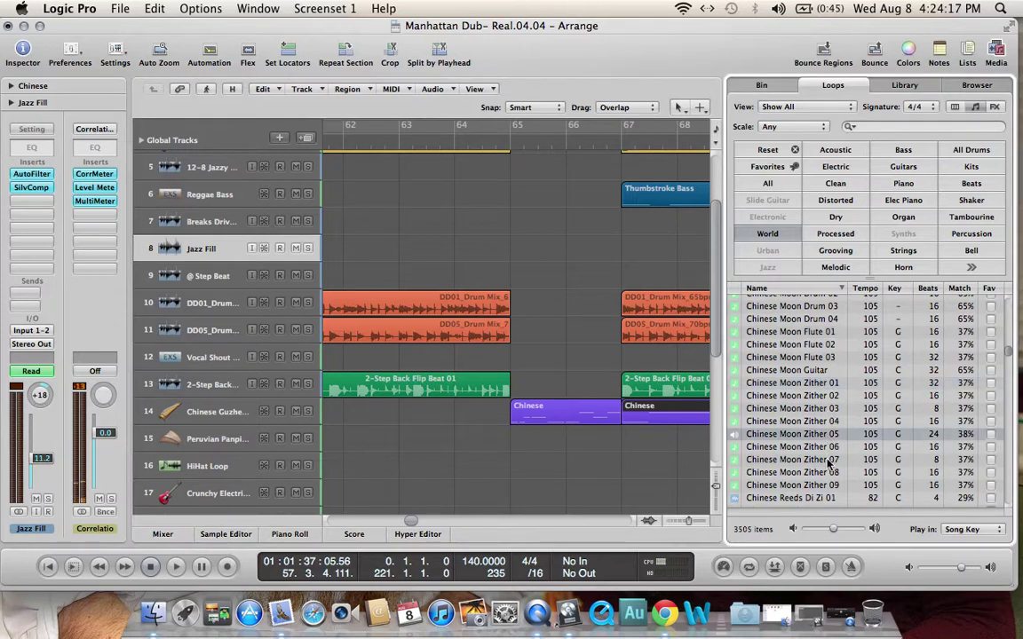
pyautogui.click(830, 457)
pyautogui.click(750, 408)
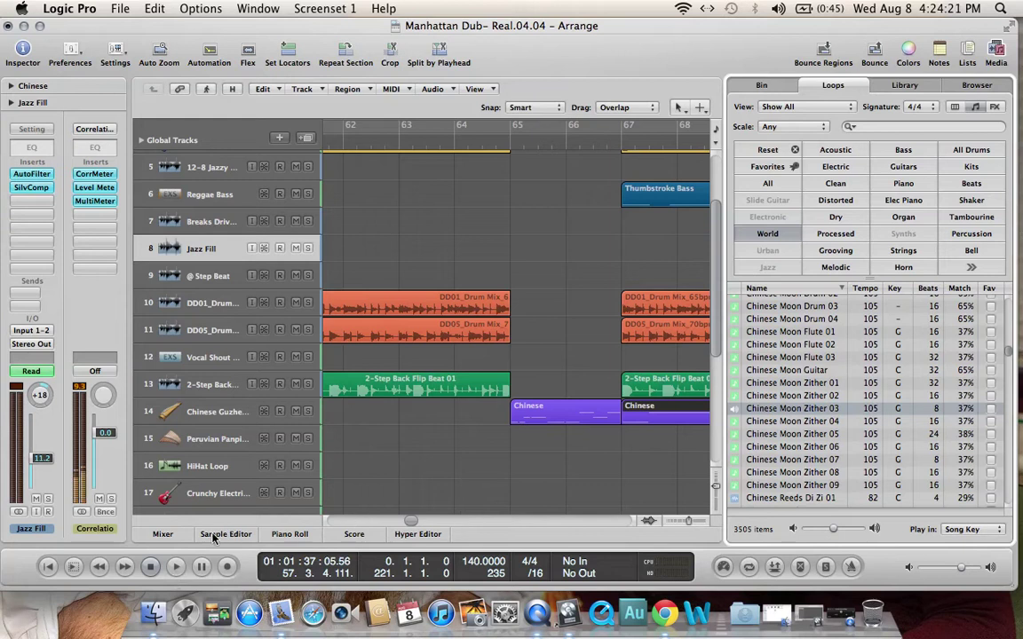
pyautogui.click(151, 567)
# Select the Chinese Guzheng Zither track and play the section from just before bar 65 to about bar 69.
pyautogui.moveTo(329, 520); pyautogui.dragTo(414, 508)
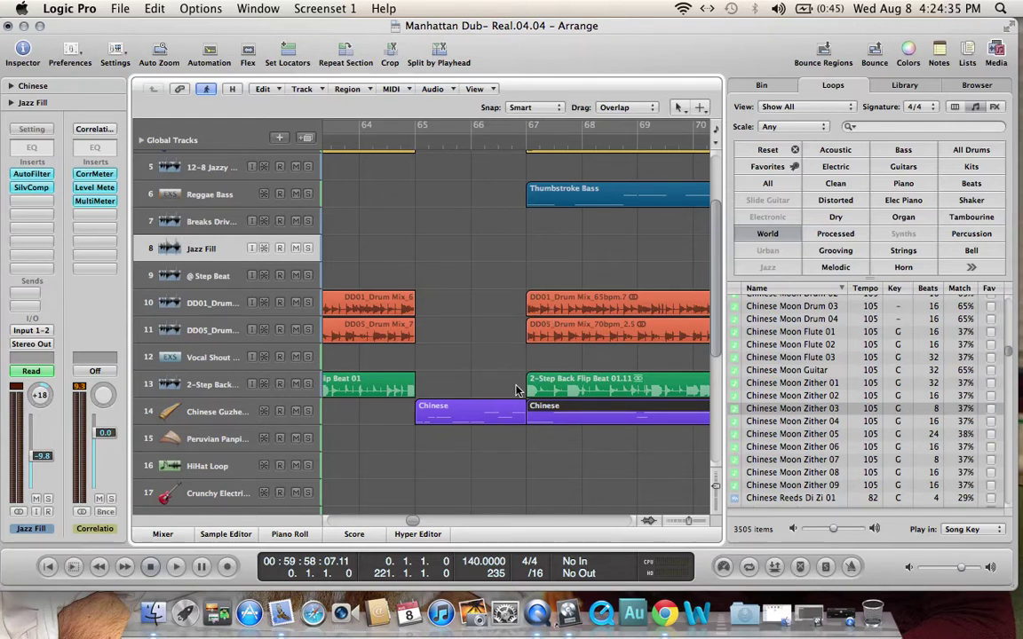
pyautogui.click(410, 144)
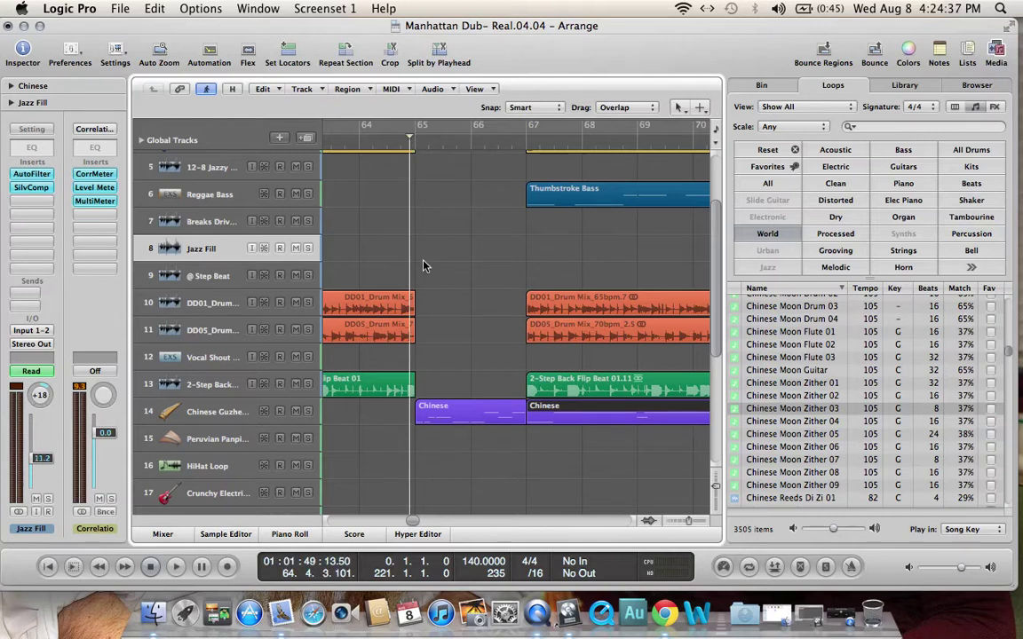
pyautogui.moveTo(413, 522); pyautogui.dragTo(415, 521)
pyautogui.hscroll(-4, 415, 526)
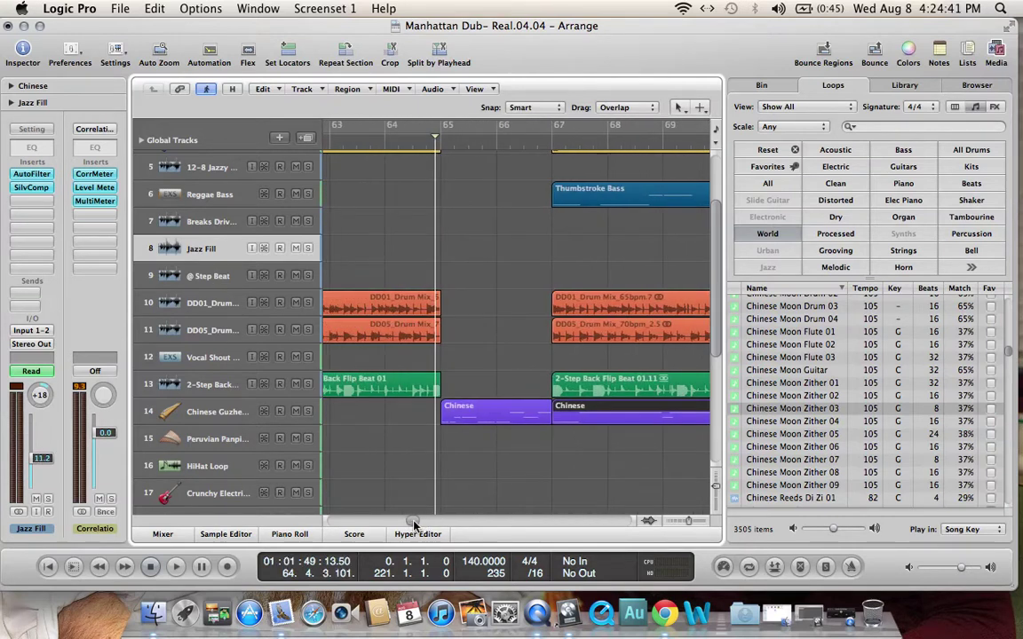
pyautogui.click(229, 419)
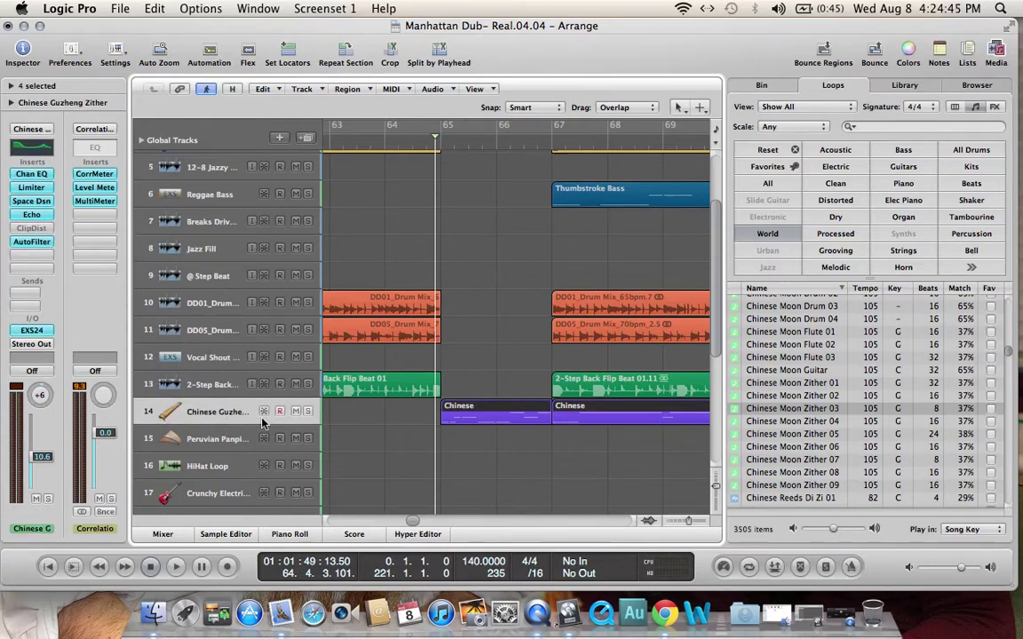
pyautogui.click(178, 567)
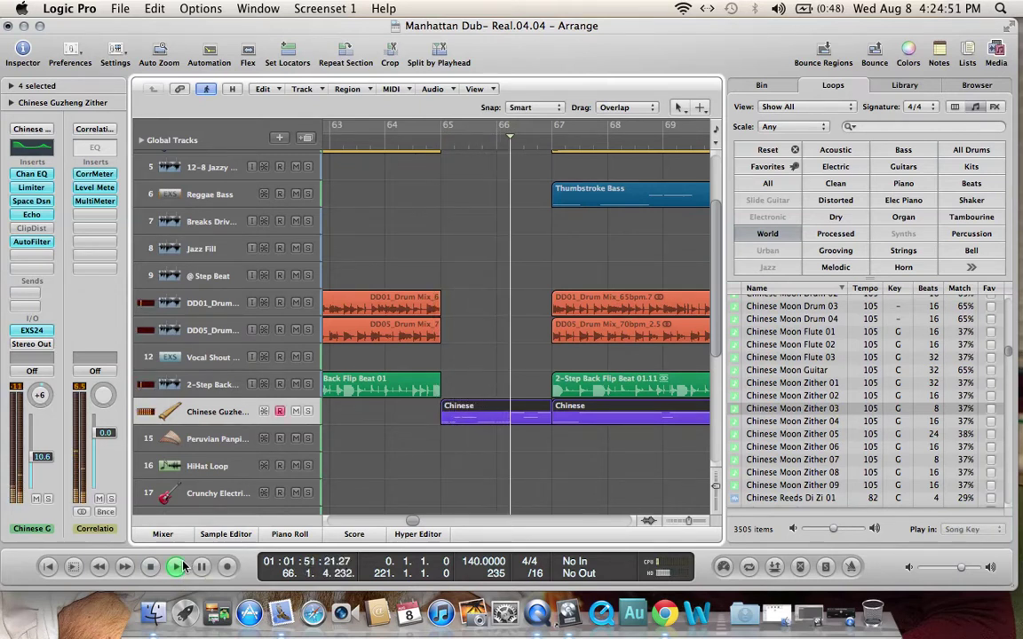
pyautogui.press('XF86AudioRaiseVolume')
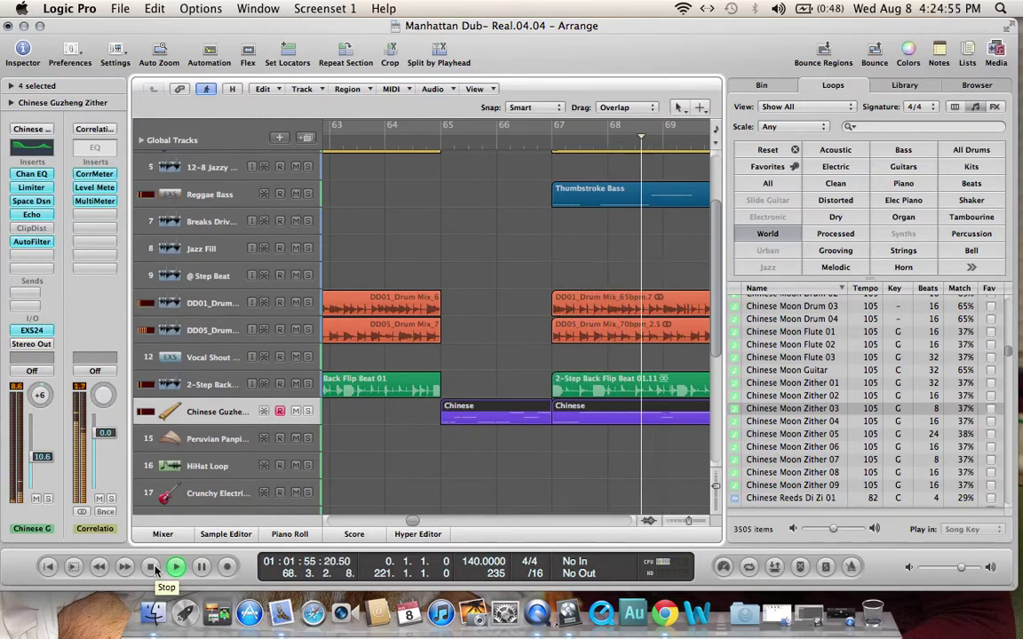
pyautogui.click(150, 567)
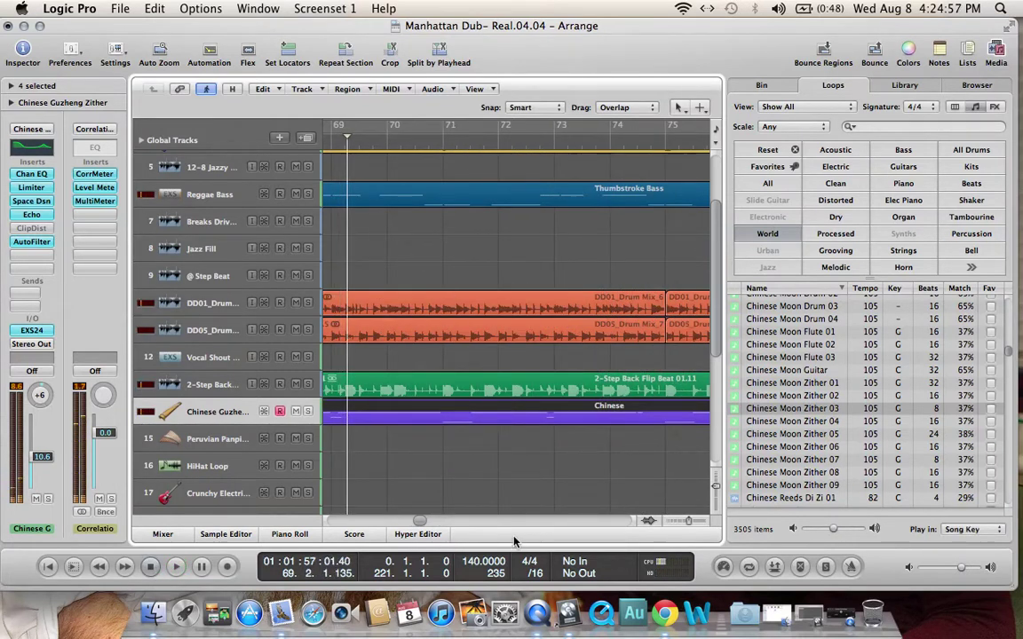
# Bring up the minimised Untitled project's Arrange window.
pyautogui.hscroll(-5, 414, 521)
pyautogui.hscroll(-2, 415, 520)
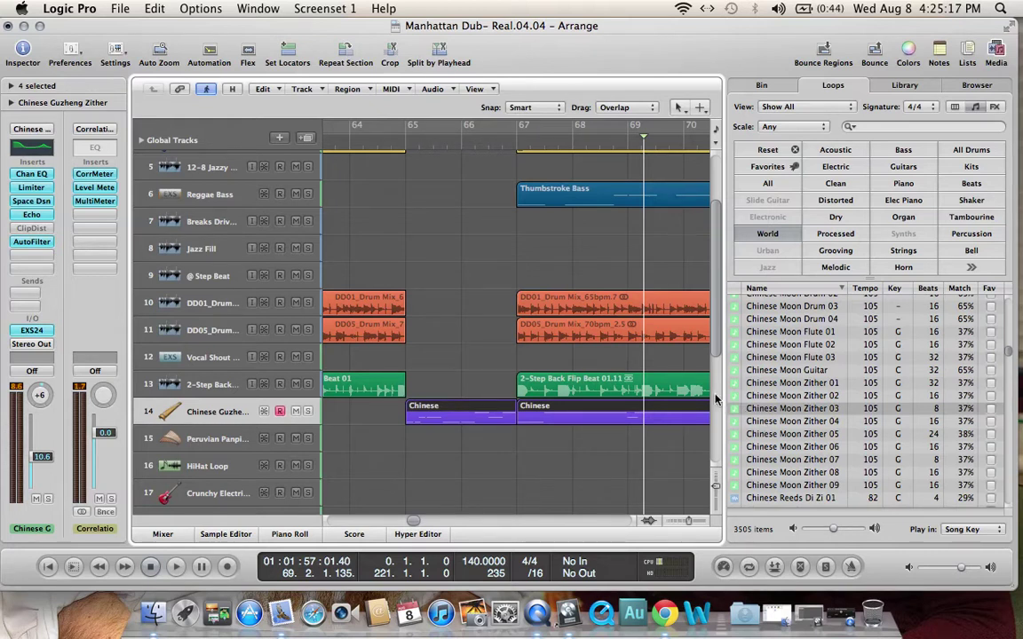
pyautogui.click(818, 619)
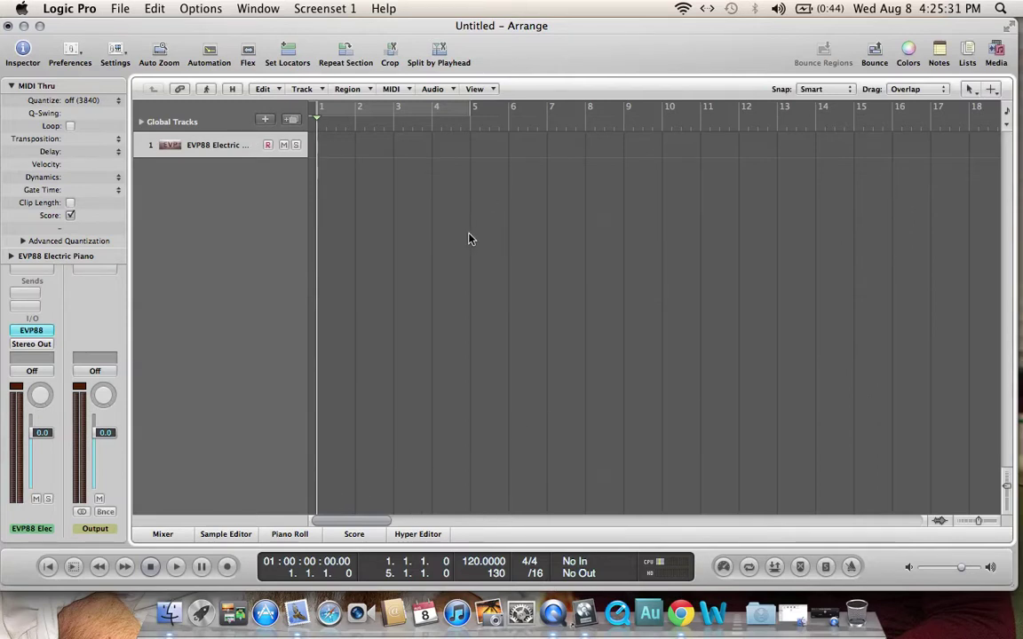
# View the Mixer, Sample Editor and Piano Roll panes within the Arrange window, then collapse the editor pane.
pyautogui.click(164, 535)
pyautogui.click(228, 534)
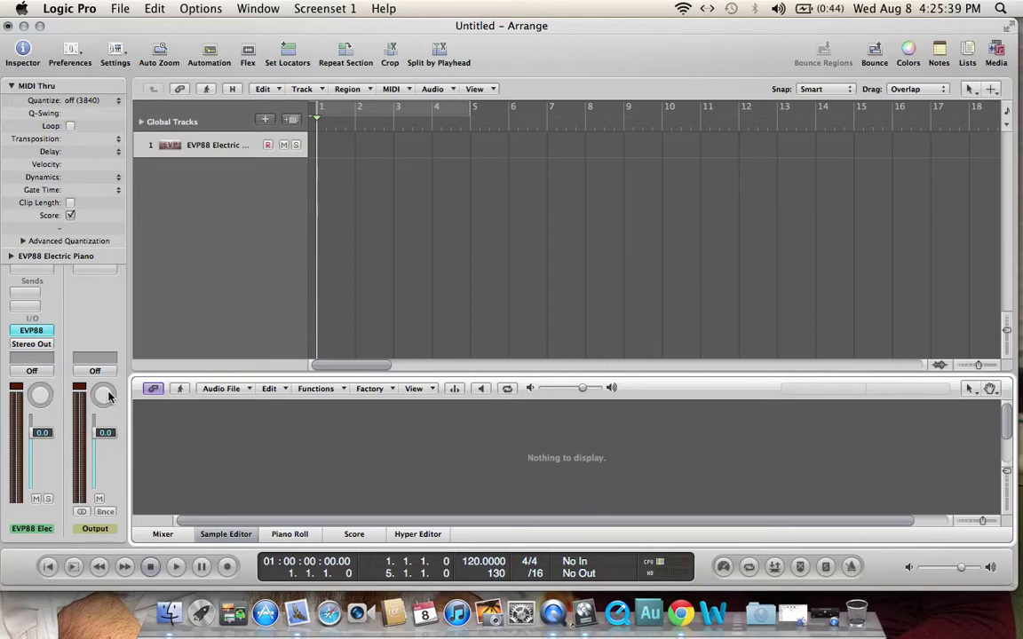
pyautogui.click(297, 534)
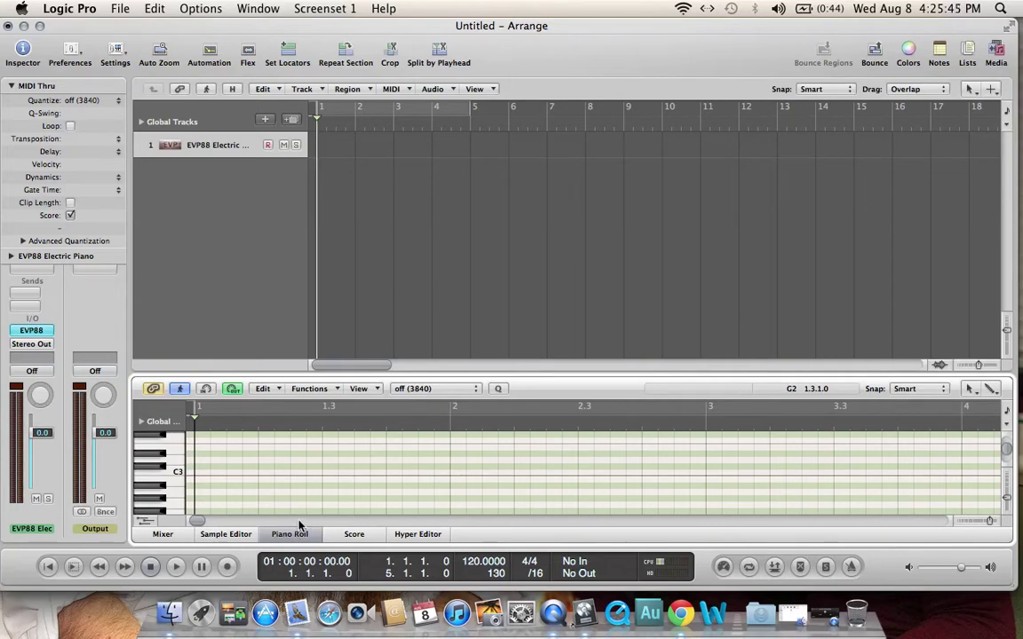
pyautogui.click(163, 533)
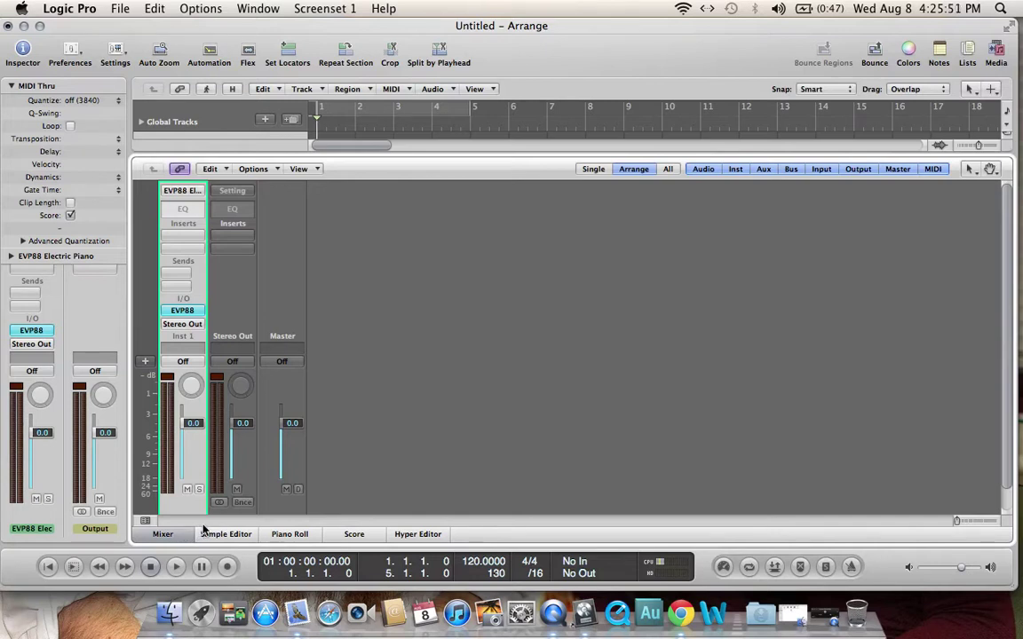
pyautogui.moveTo(387, 155); pyautogui.dragTo(355, 577)
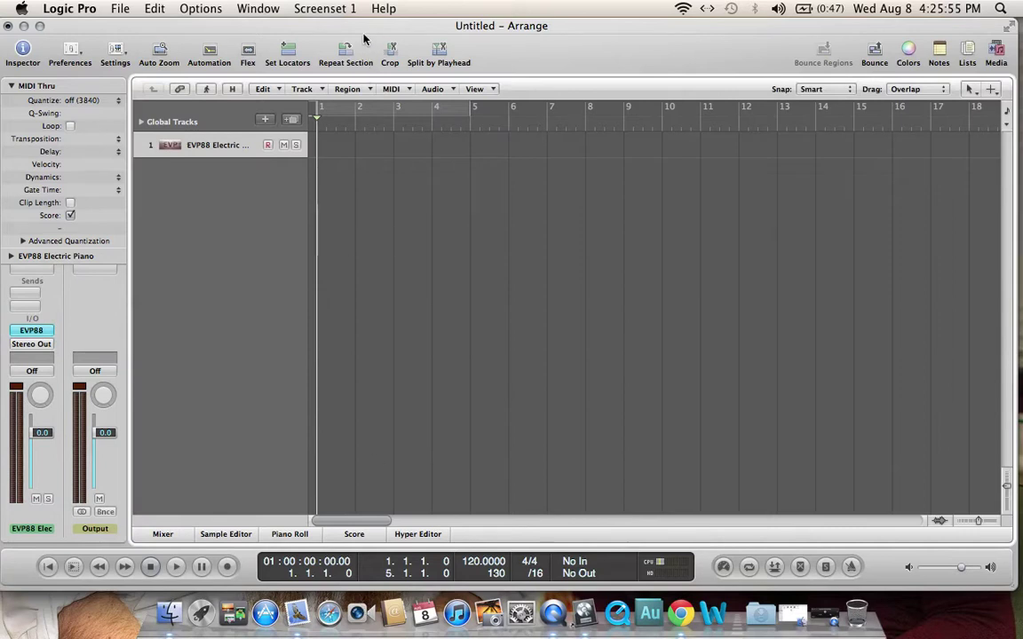
# Look through screensets 2 and 3 and their window layouts, then return to screenset 1.
pyautogui.click(336, 11)
pyautogui.click(337, 10)
pyautogui.click(338, 11)
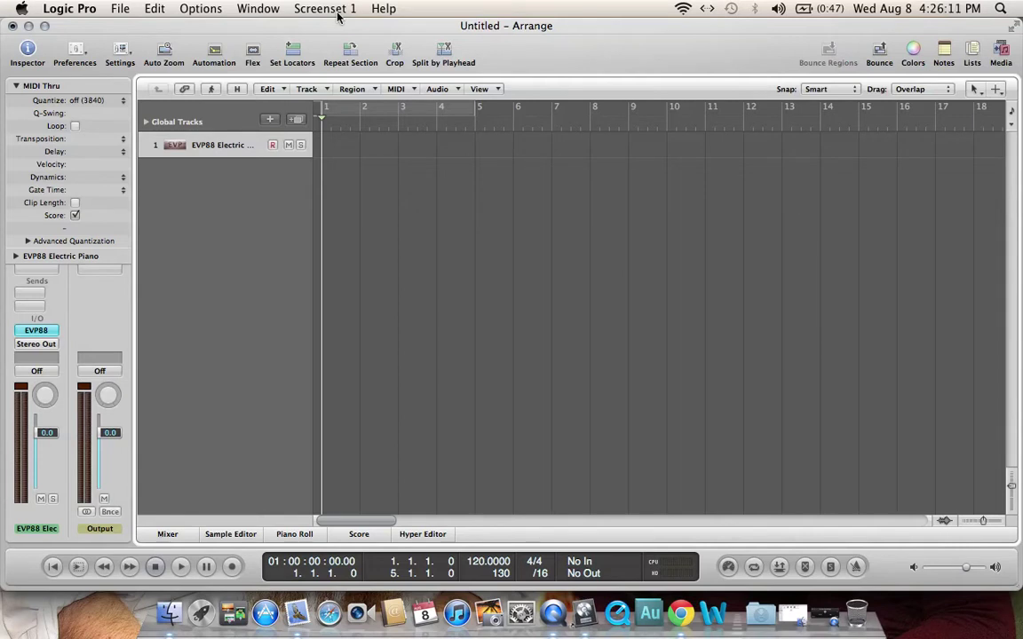
pyautogui.press('2')
pyautogui.press('3')
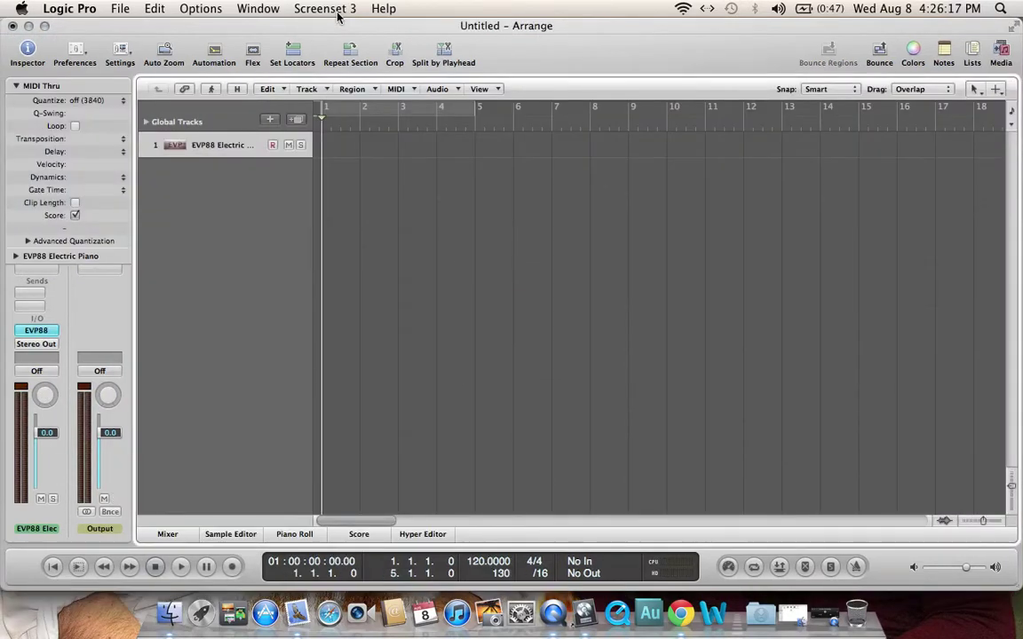
pyautogui.moveTo(331, 28); pyautogui.dragTo(333, 62)
pyautogui.click(8, 27)
pyautogui.click(416, 222)
pyautogui.moveTo(327, 64); pyautogui.dragTo(329, 30)
pyautogui.press('1')
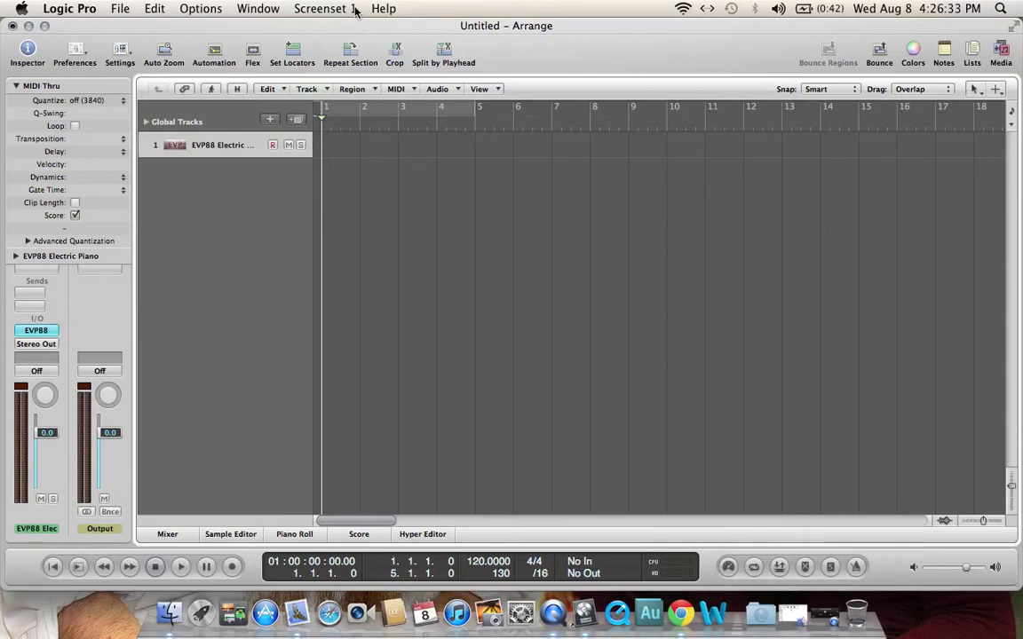
# Set up screenset 2 with a separate Mixer window enlarged to full size and the Arrange window closed.
pyautogui.press('2')
pyautogui.click(277, 9)
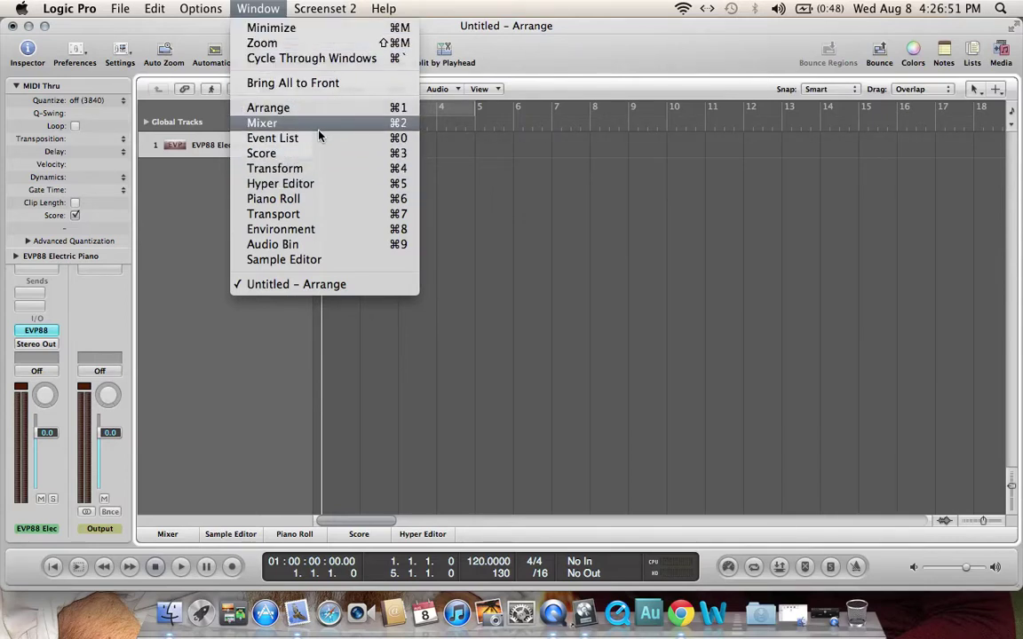
pyautogui.click(448, 341)
pyautogui.press('super+2')
pyautogui.moveTo(180, 27); pyautogui.dragTo(210, 121)
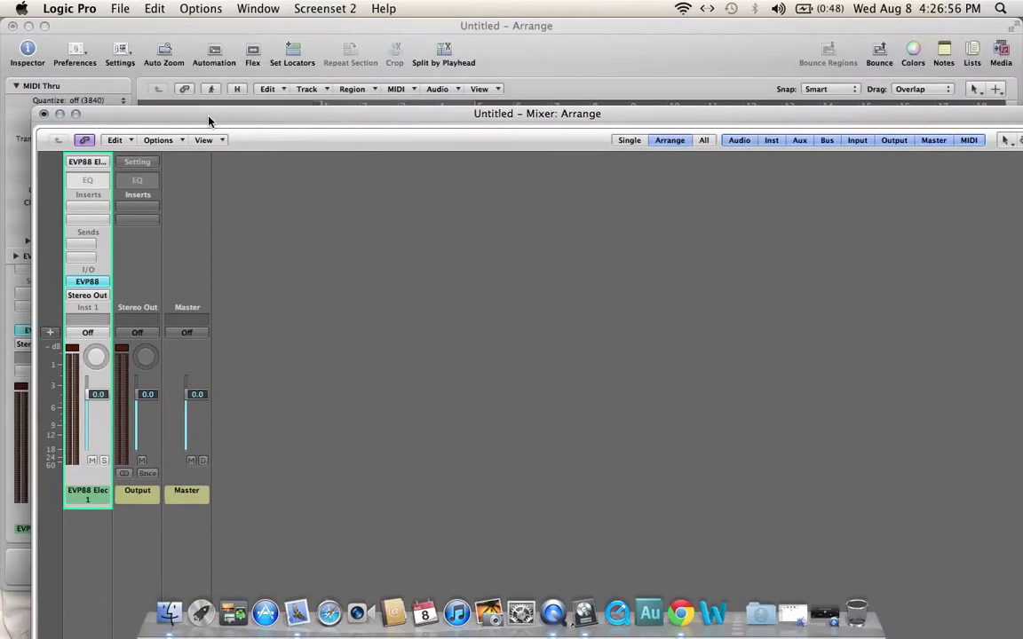
pyautogui.click(12, 26)
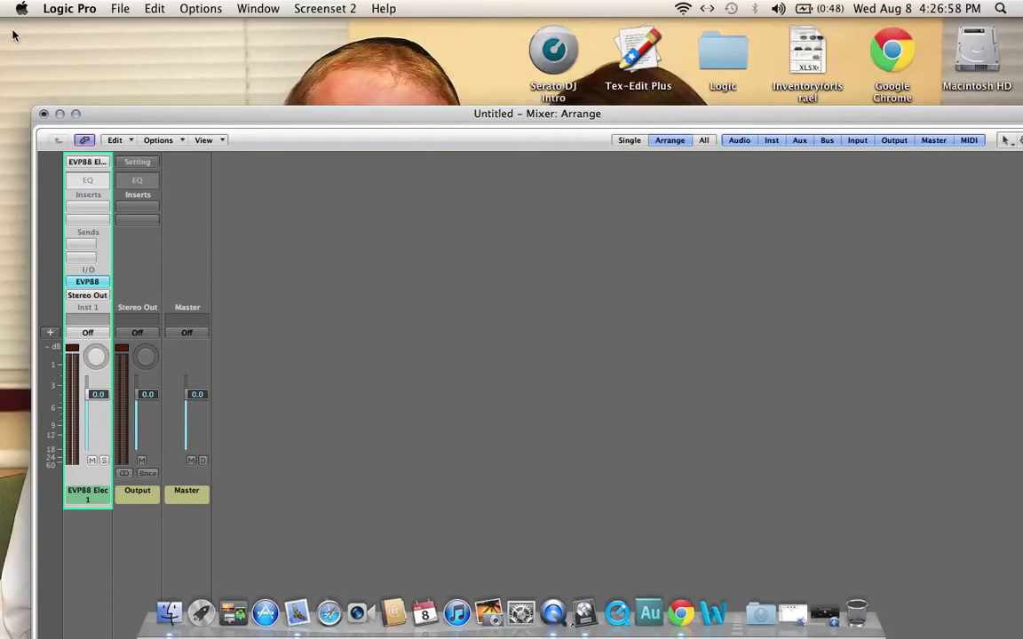
pyautogui.click(75, 114)
# Lock screenset 2 and check it by switching to screenset 1 and back.
pyautogui.click(323, 8)
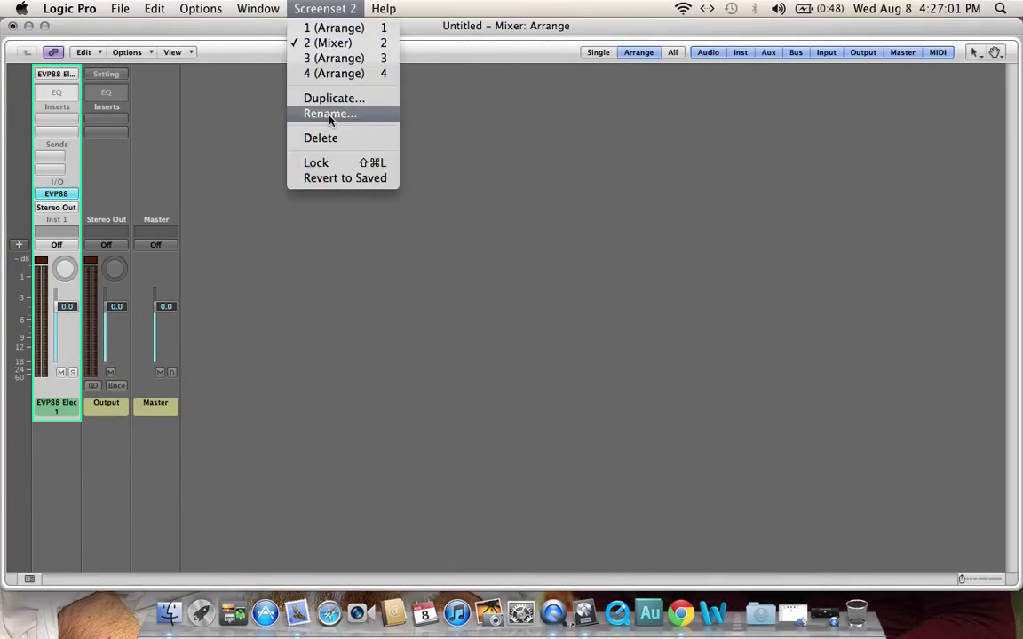
pyautogui.click(320, 163)
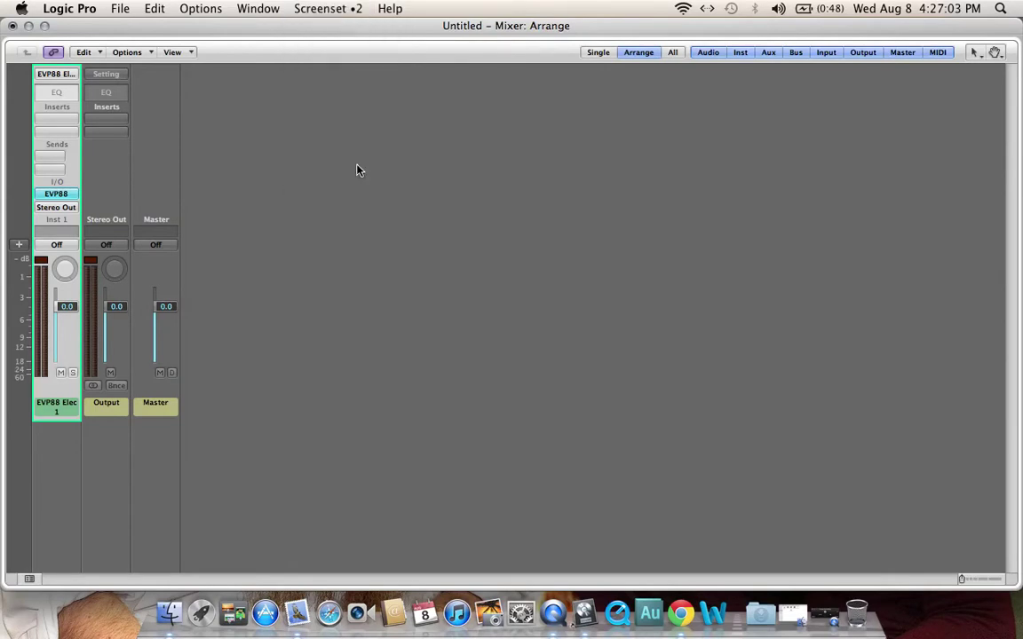
pyautogui.press('1')
pyautogui.press('2')
# Set up screenset 3 with a separate Piano Roll window enlarged to full size and the Arrange window closed.
pyautogui.press('3')
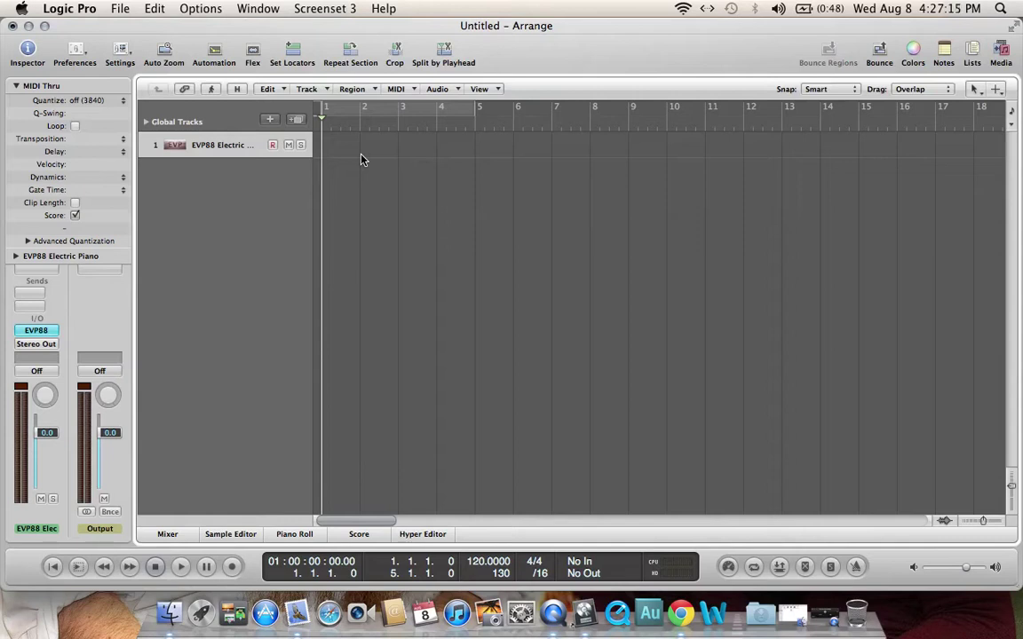
pyautogui.press('super+6')
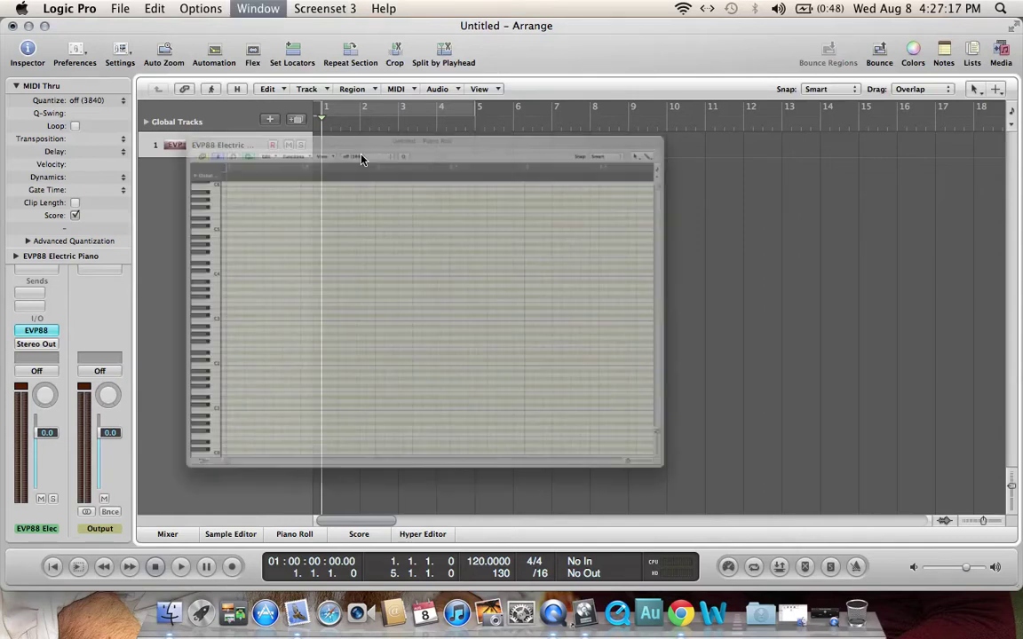
pyautogui.moveTo(261, 31); pyautogui.dragTo(321, 67)
pyautogui.click(13, 26)
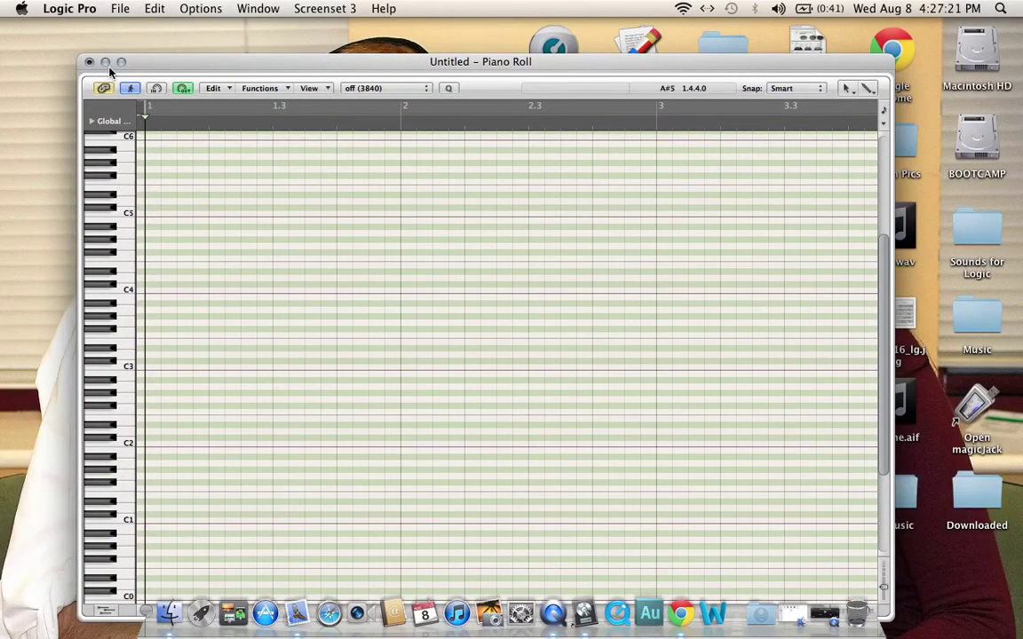
pyautogui.click(122, 62)
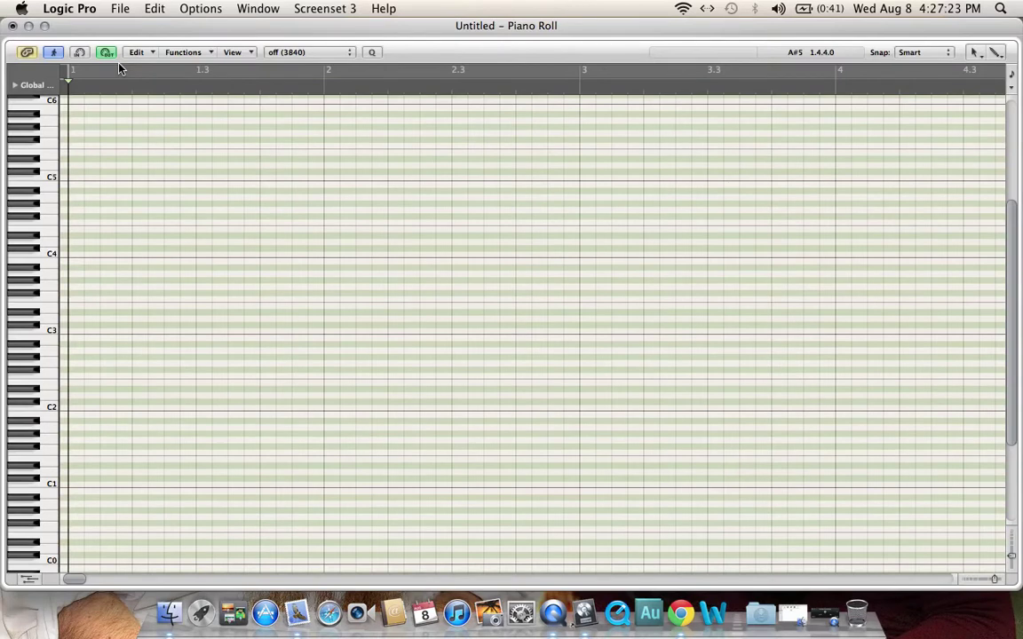
# Lock screenset 3 and check the setup by switching among the screensets, ending on screenset 1.
pyautogui.click(307, 11)
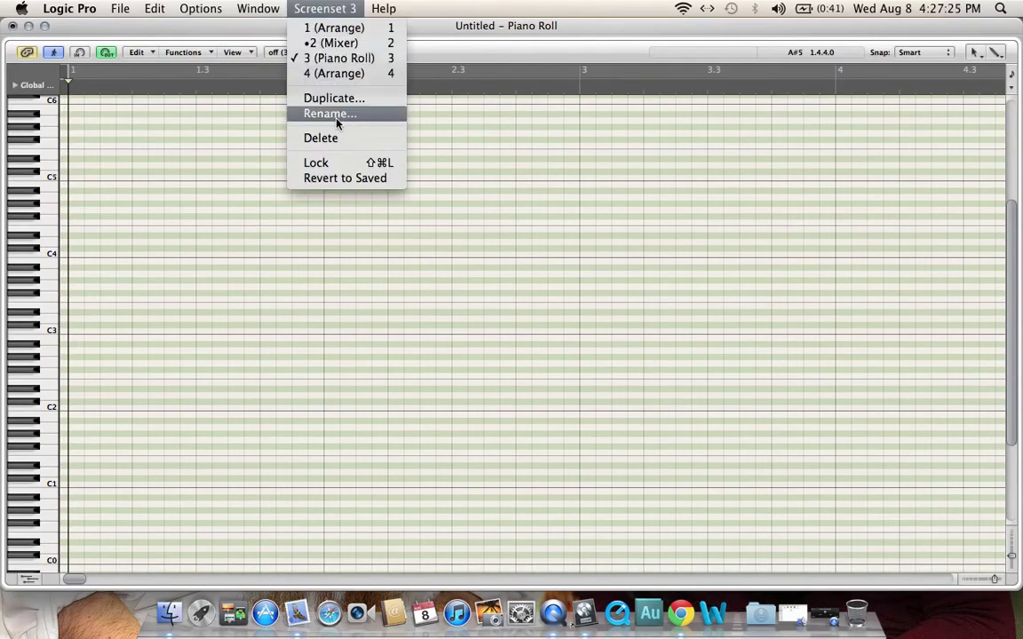
pyautogui.click(338, 163)
pyautogui.press('2')
pyautogui.press('1')
pyautogui.press('2')
pyautogui.press('4')
pyautogui.press('2')
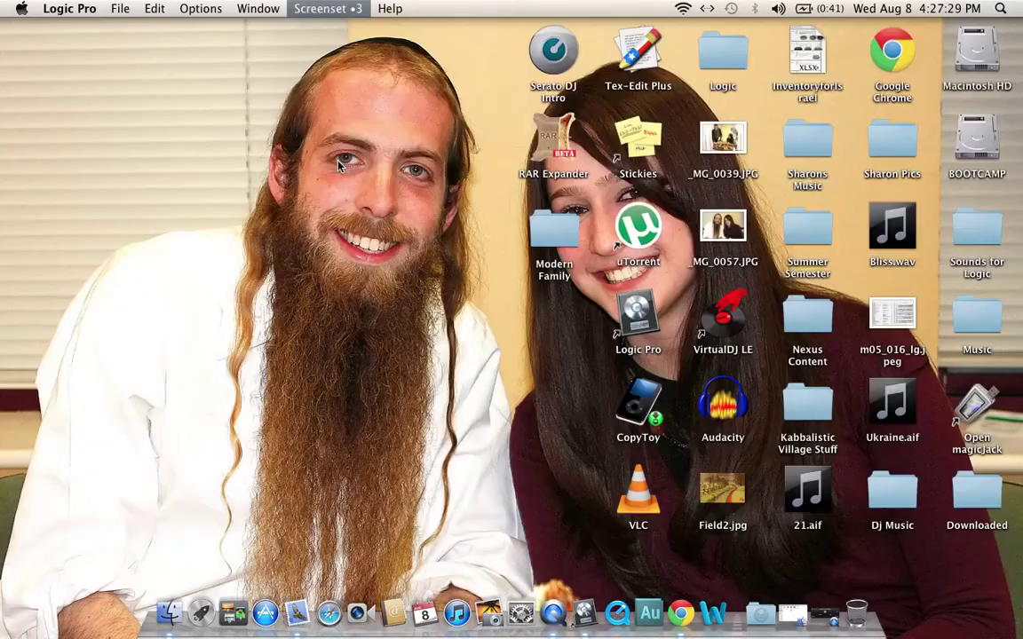
pyautogui.press('3')
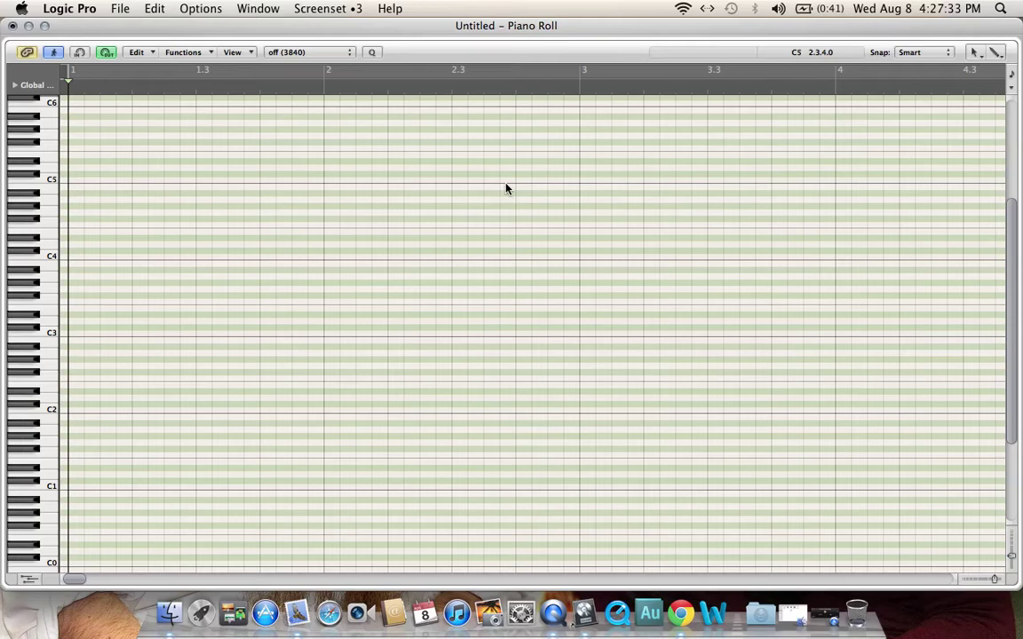
pyautogui.press('2')
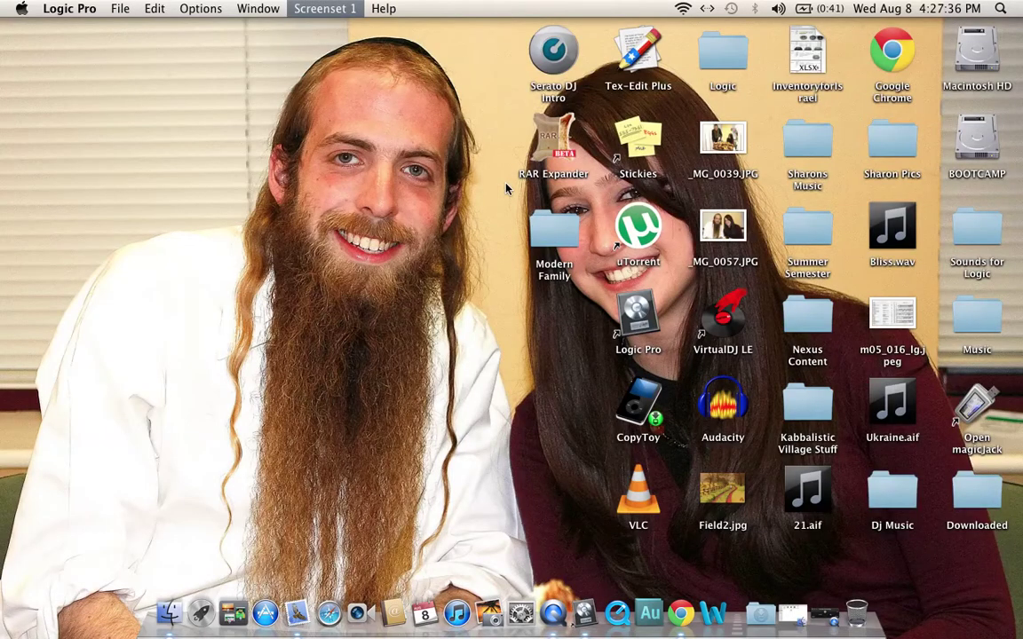
pyautogui.press('1')
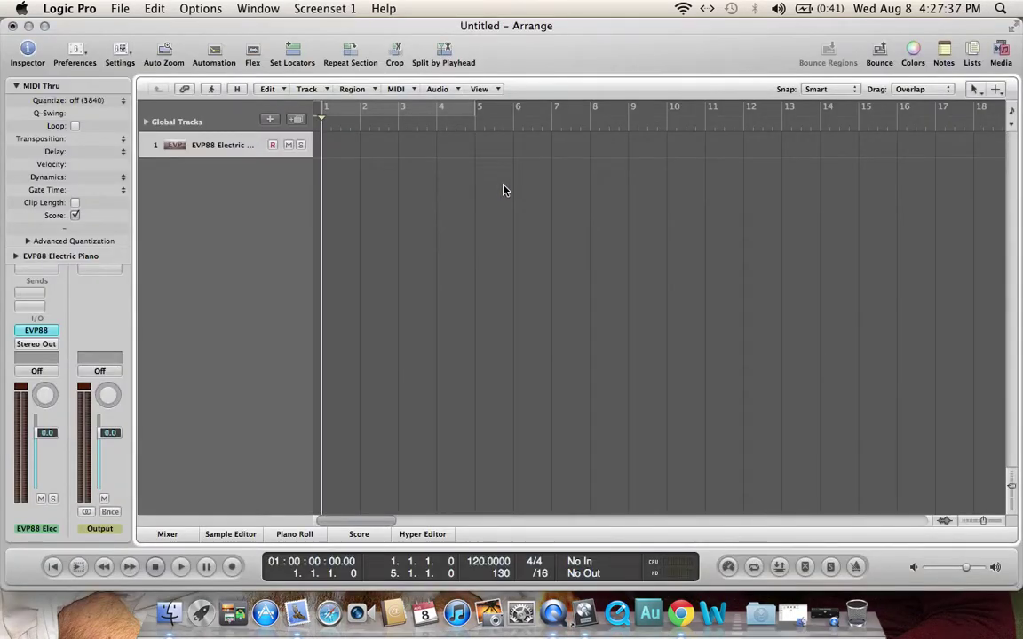
# Enlarge the tracks in the Arrange window and browse the Guitars category of the Loops browser.
pyautogui.moveTo(1011, 491); pyautogui.dragTo(988, 523)
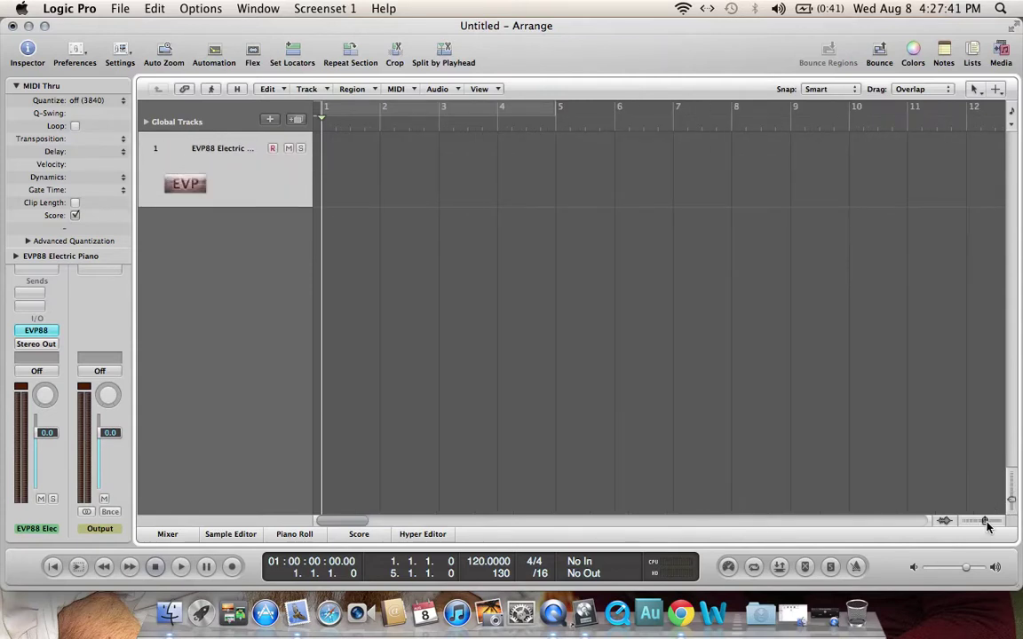
pyautogui.click(1002, 55)
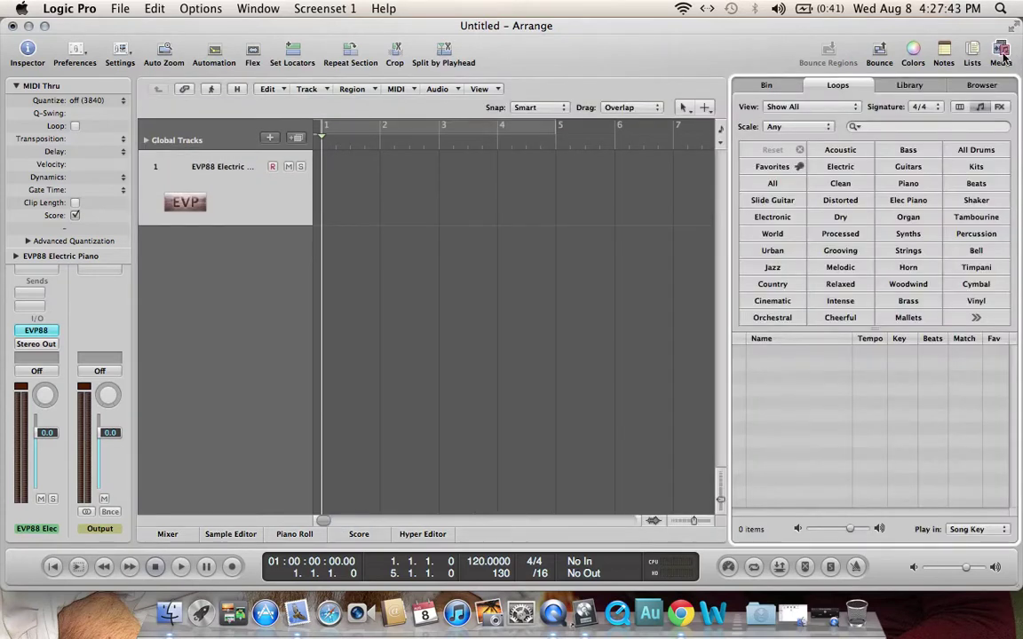
pyautogui.click(919, 171)
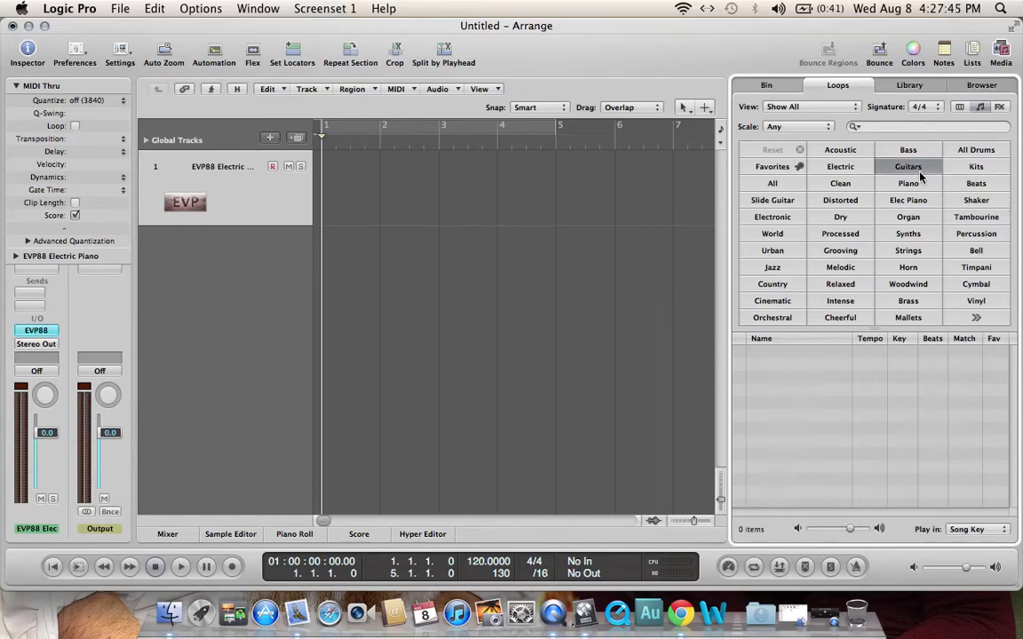
pyautogui.scroll(-10, 901, 414)
pyautogui.scroll(3, 899, 415)
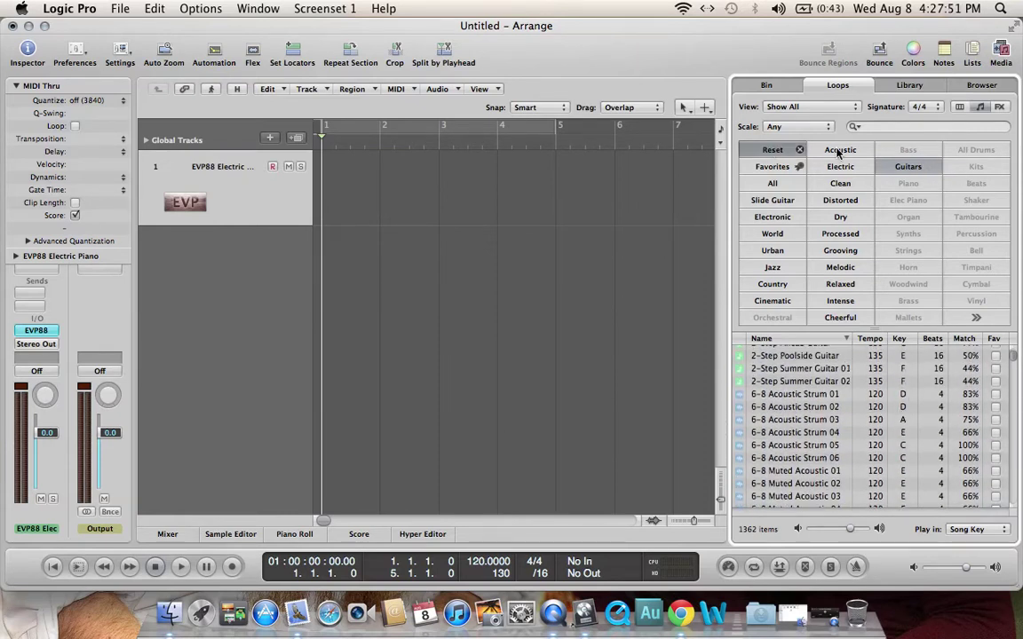
# Reset the loop filter, show the All Drums loops and set the project tempo to 99.
pyautogui.click(773, 151)
pyautogui.click(975, 149)
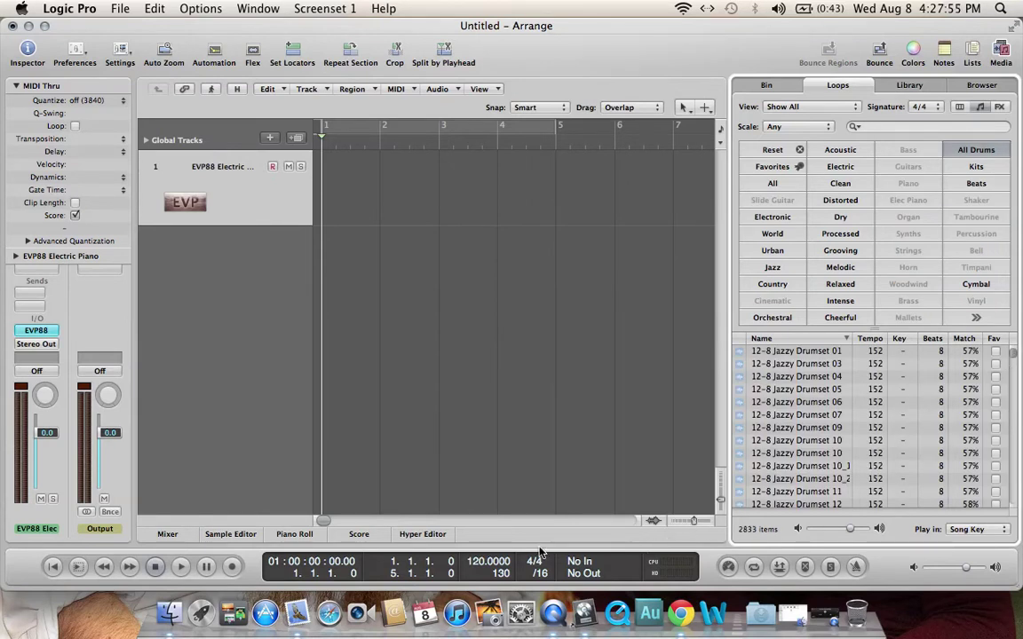
pyautogui.moveTo(477, 593); pyautogui.dragTo(476, 601)
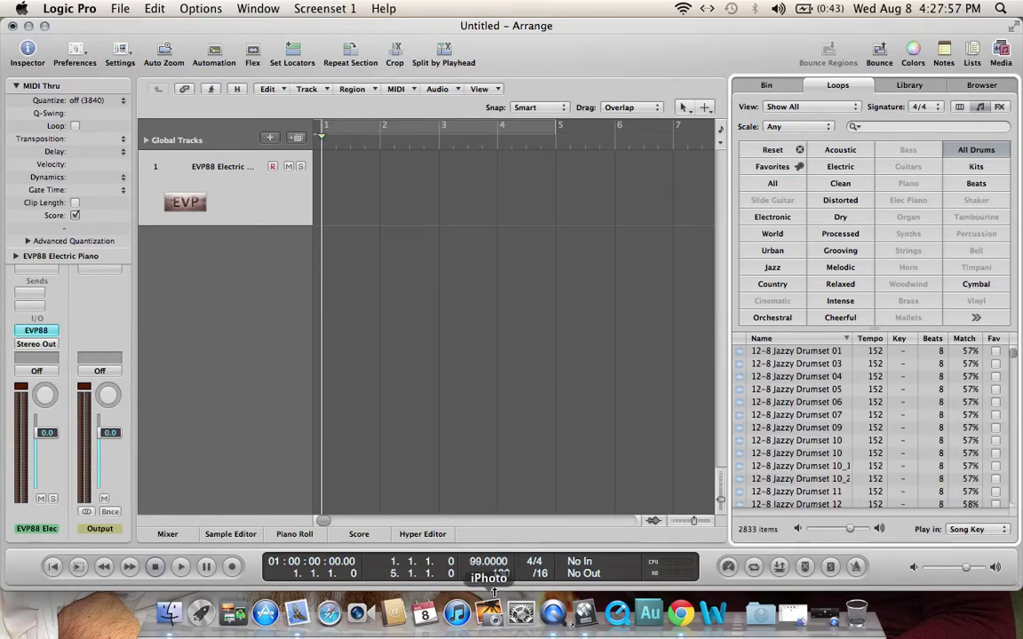
# Audition Southern Drumset 05, add it at bar 1 on a new track and delete the EVP88 Electric Piano track.
pyautogui.moveTo(1018, 364); pyautogui.dragTo(1018, 487)
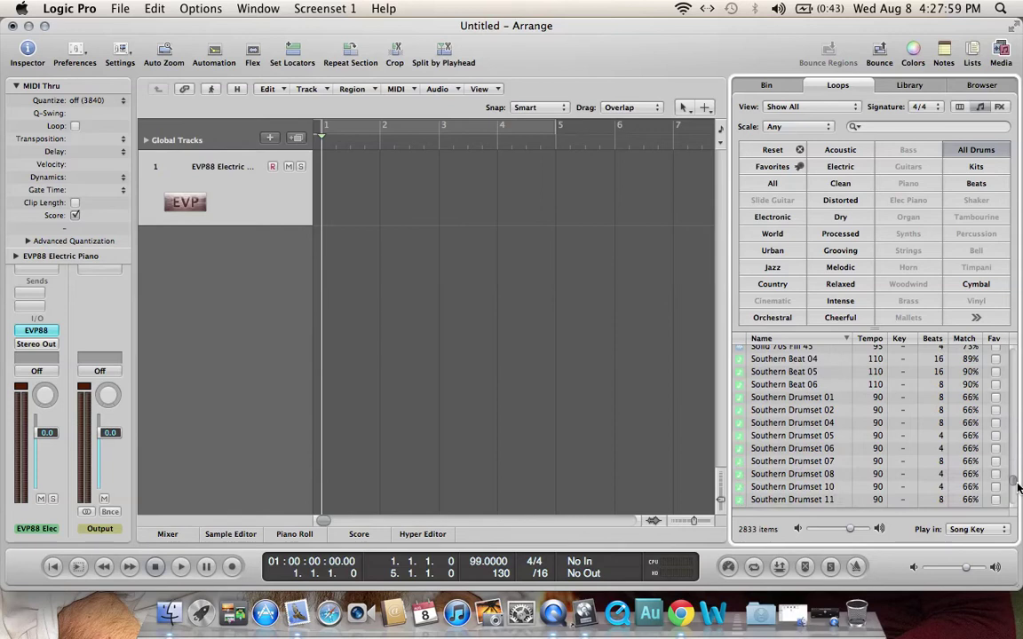
pyautogui.click(816, 440)
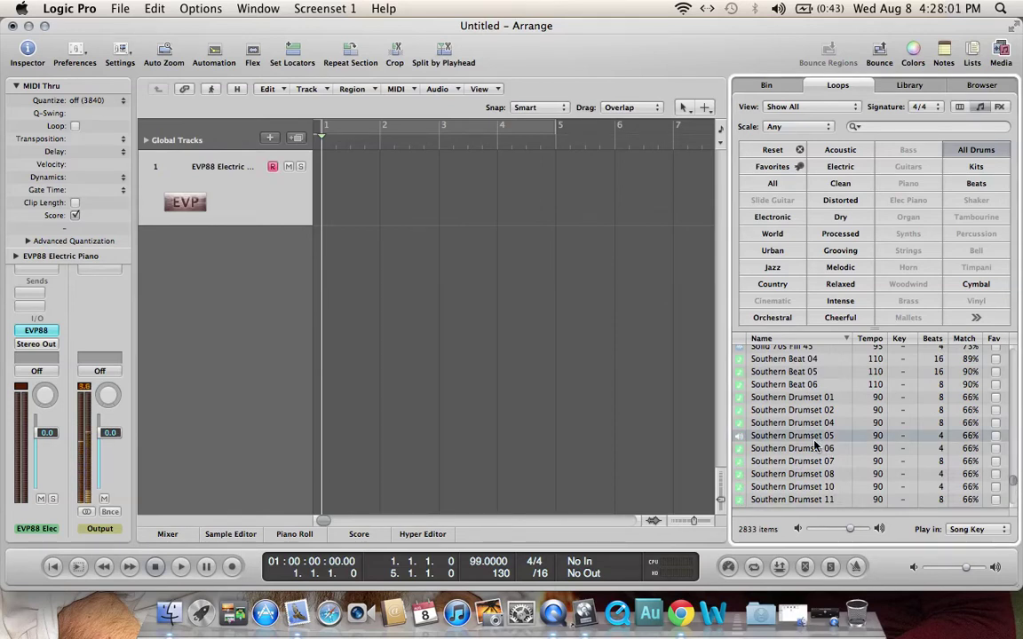
pyautogui.moveTo(815, 446); pyautogui.dragTo(335, 272)
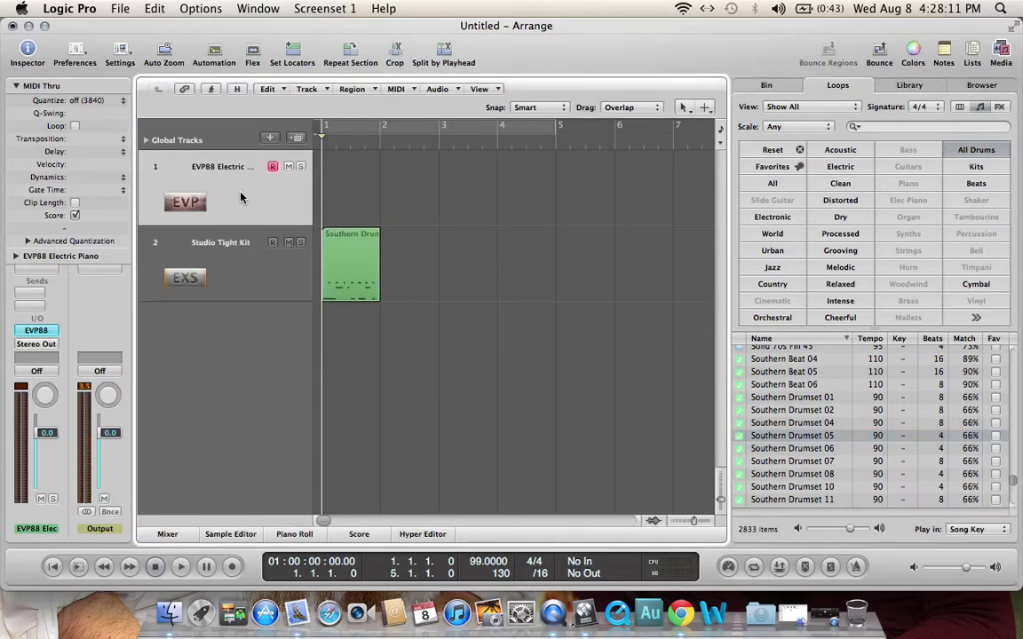
pyautogui.press('super+BackSpace')
# Loop the Southern Drumset 05 region up to bar 5 and convert the loops to real copies.
pyautogui.moveTo(379, 159); pyautogui.dragTo(557, 161)
pyautogui.rightClick(557, 162)
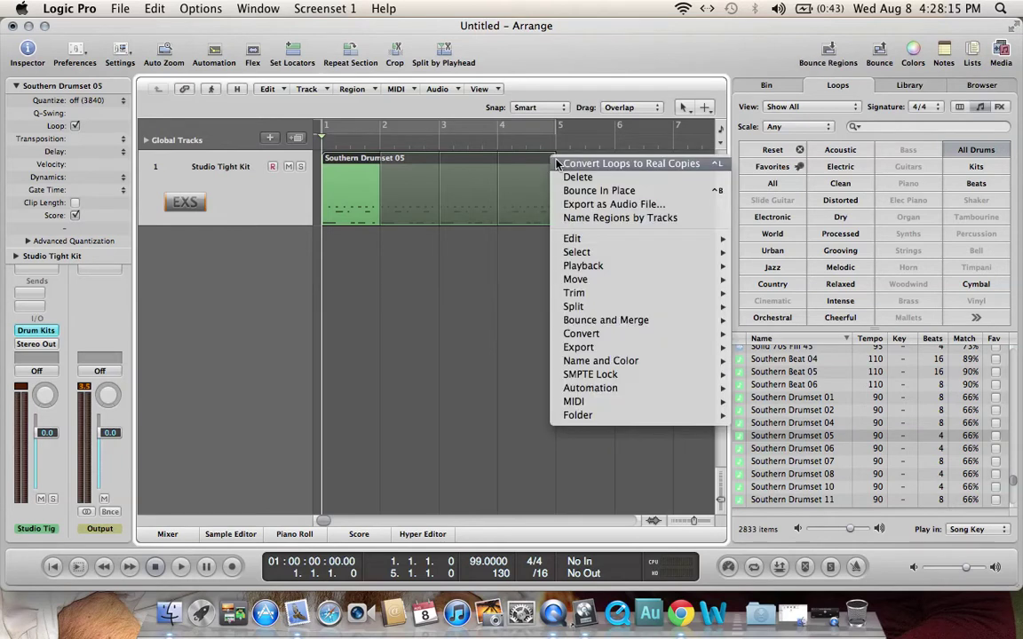
pyautogui.click(605, 164)
# Reset the loop filter, show the Piano loops and audition several 70s Ballad Piano and 70s Rock Piano loops.
pyautogui.click(775, 150)
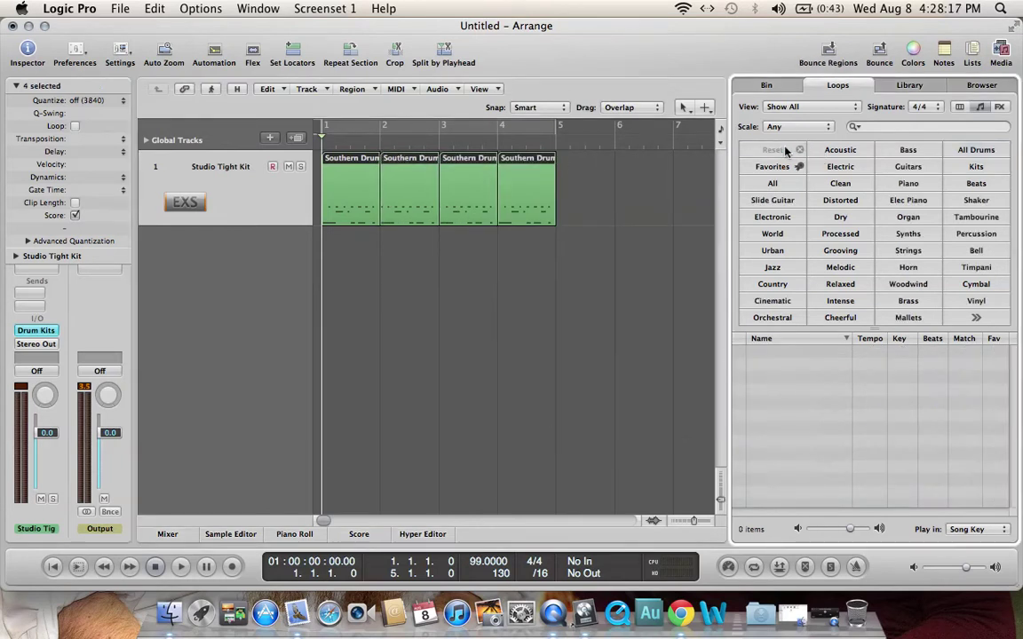
pyautogui.click(909, 183)
pyautogui.click(830, 377)
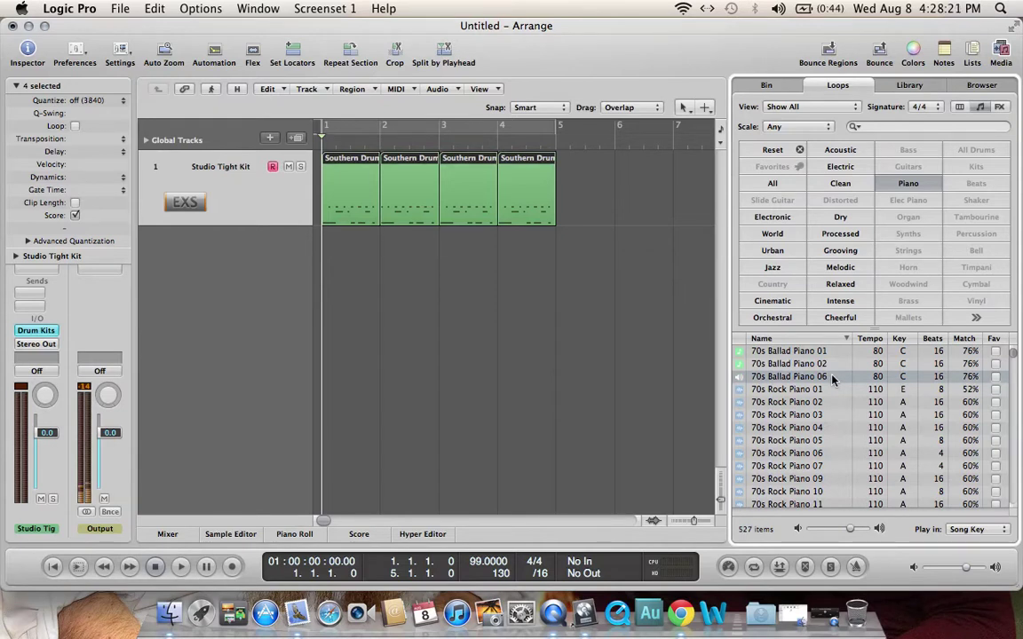
pyautogui.scroll(-4, 832, 379)
pyautogui.scroll(4, 831, 380)
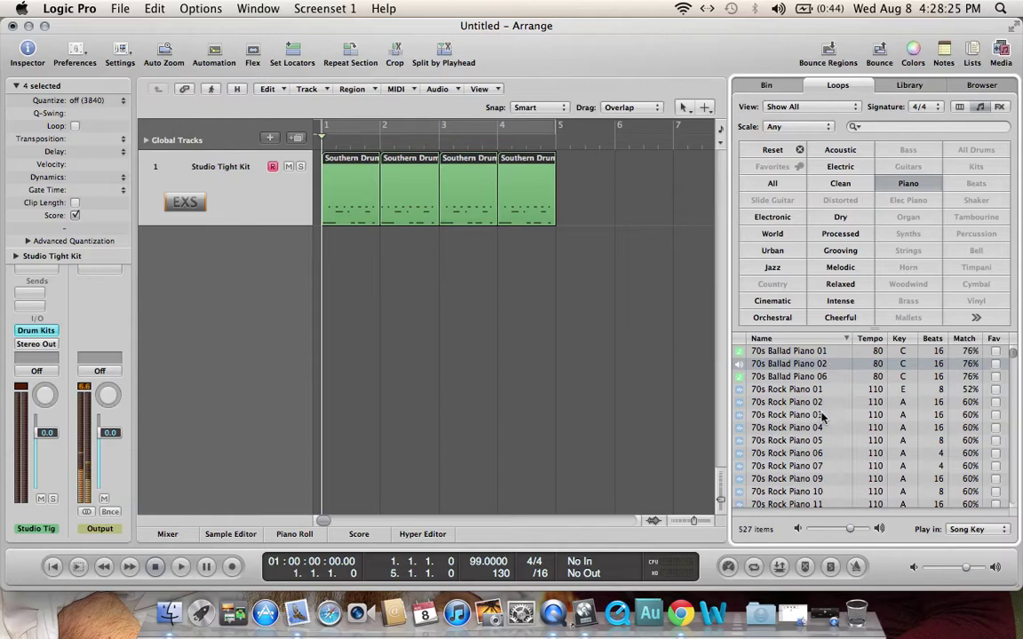
pyautogui.click(823, 416)
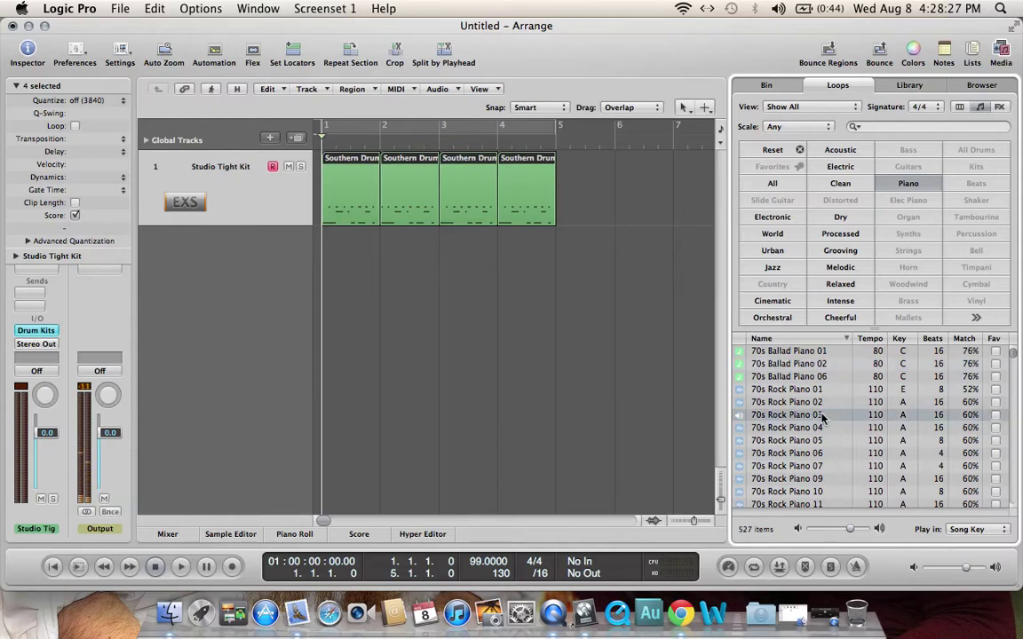
pyautogui.scroll(-4, 823, 416)
pyautogui.click(823, 409)
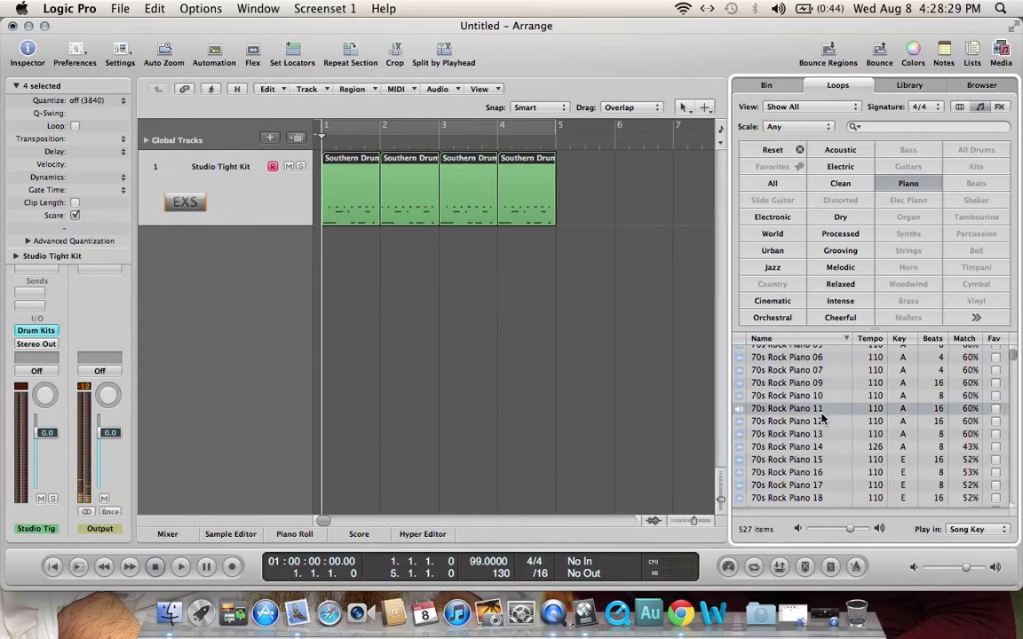
pyautogui.scroll(5, 822, 417)
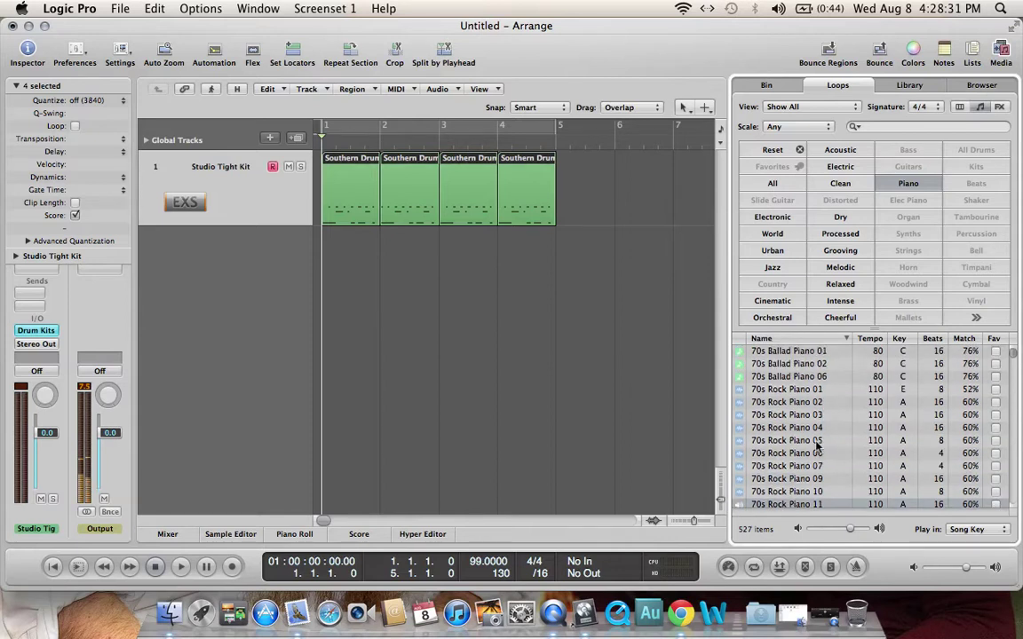
# Audition 70s Ballad Piano 01 and add it at bar 1 on a new track below the drums.
pyautogui.click(838, 352)
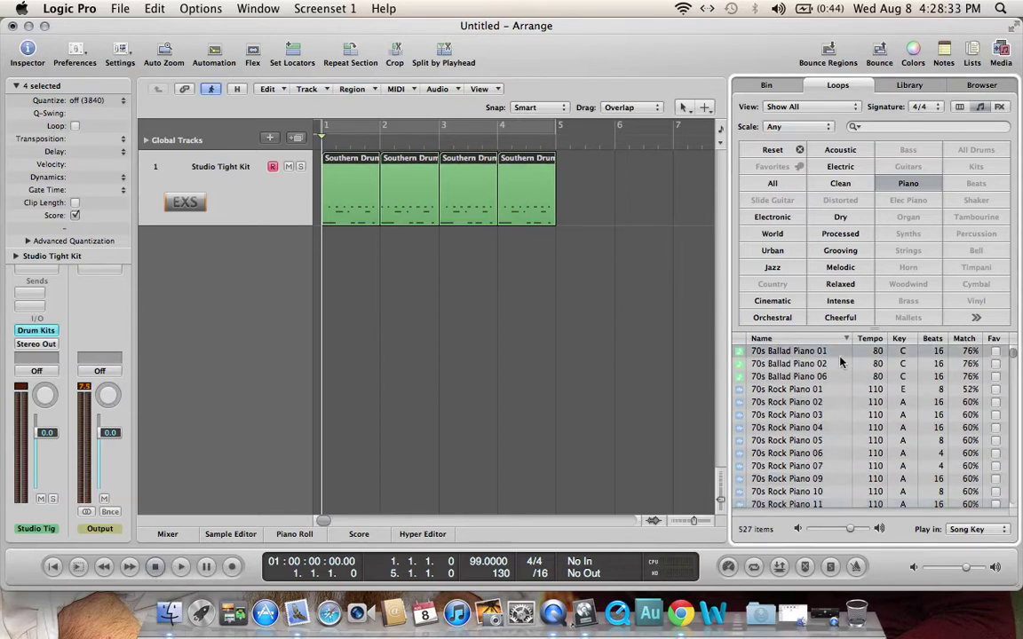
pyautogui.press('XF86AudioRaiseVolume')
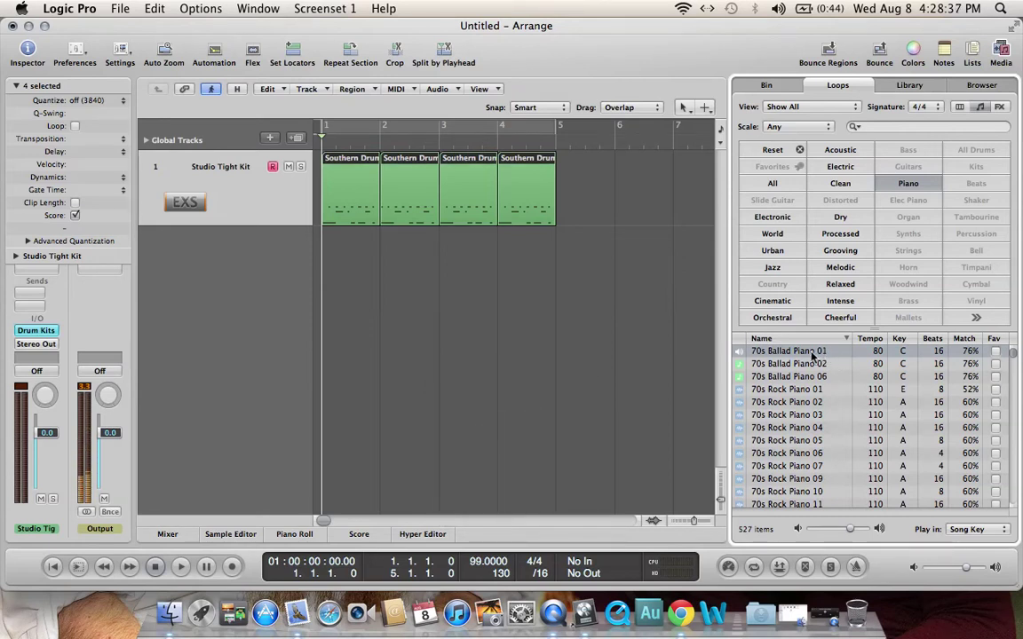
pyautogui.moveTo(834, 353); pyautogui.dragTo(337, 269)
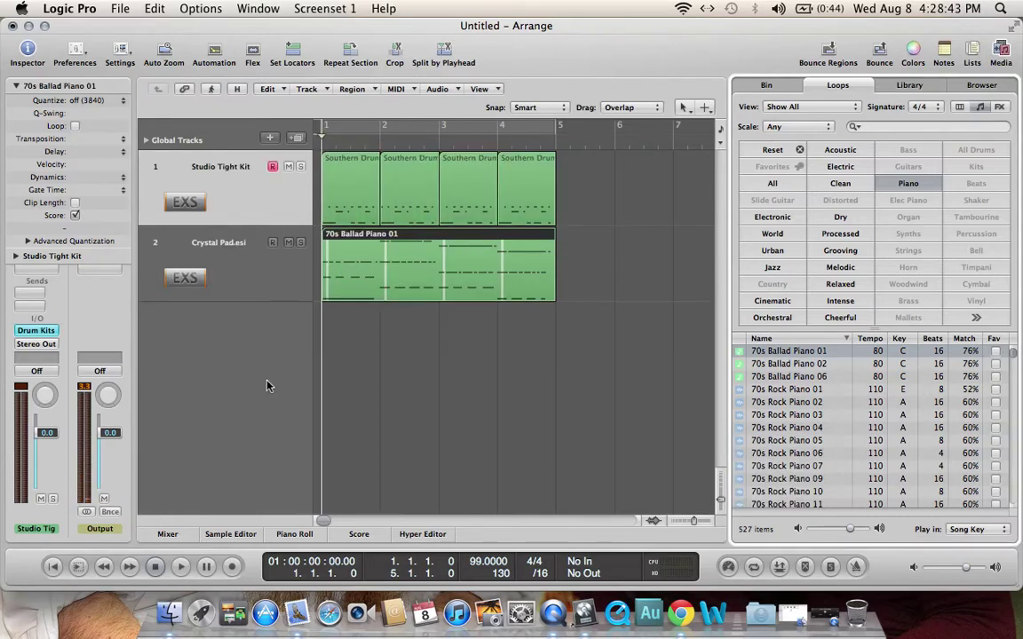
# Play the drum and piano arrangement, then stop and return the playhead to bar 1.
pyautogui.click(176, 567)
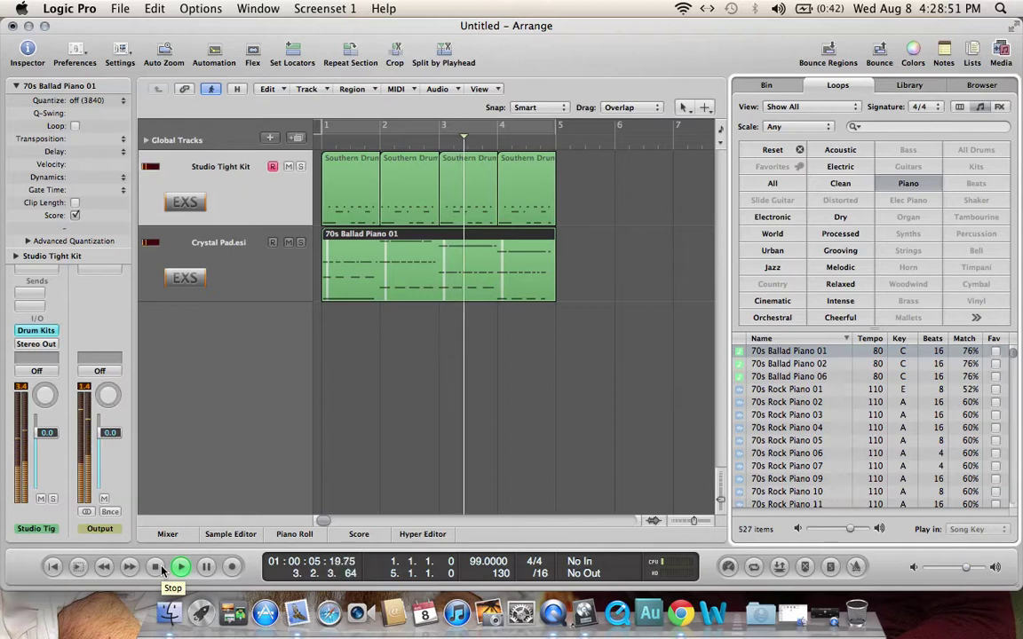
pyautogui.click(163, 570)
pyautogui.click(157, 566)
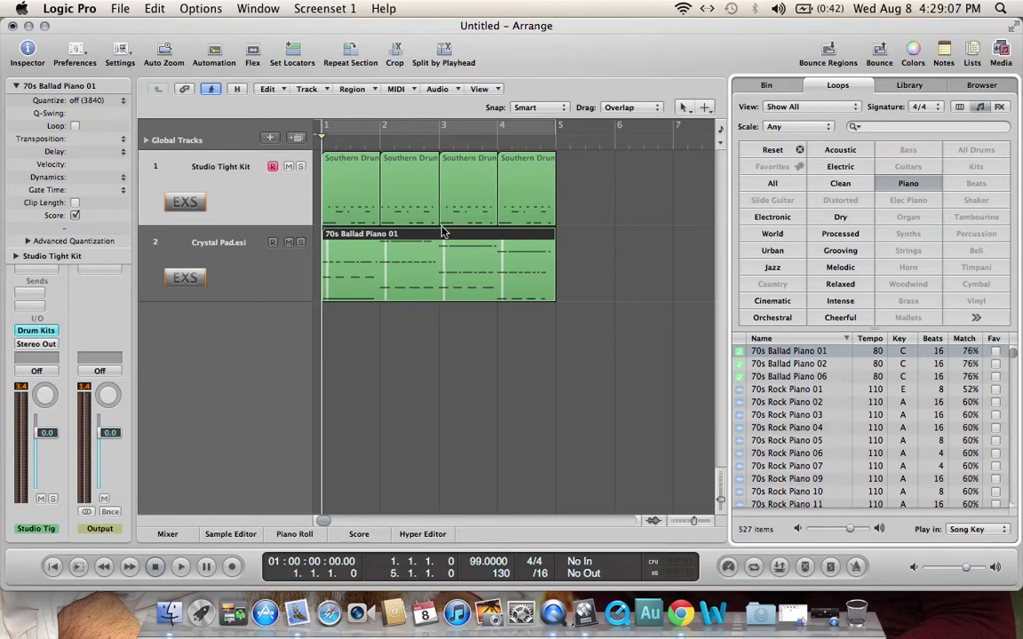
# Look through the tools available for the primary mouse tool in the Arrange window.
pyautogui.click(682, 108)
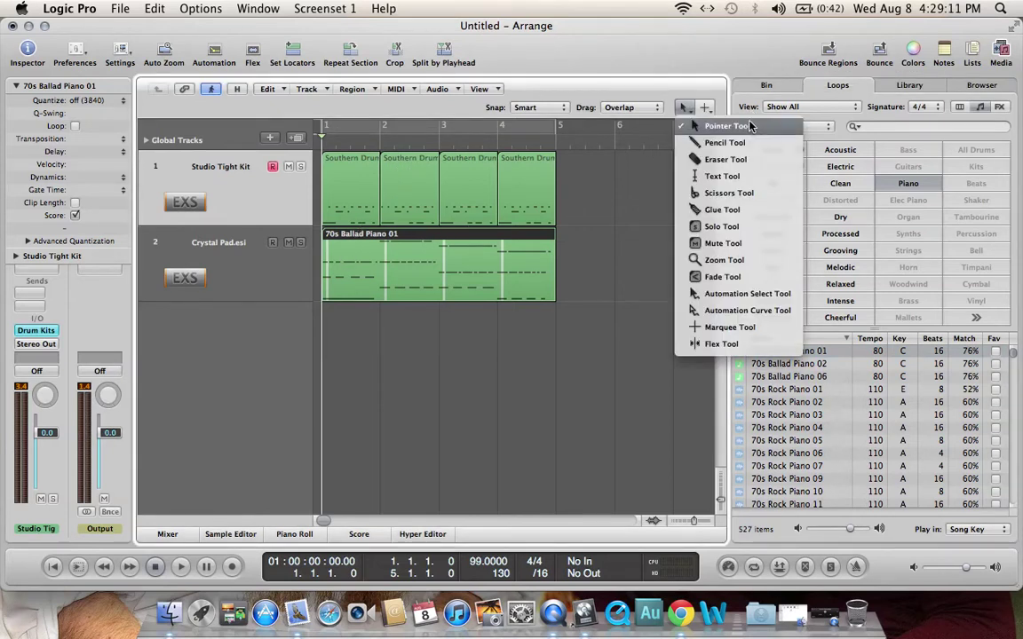
pyautogui.click(691, 107)
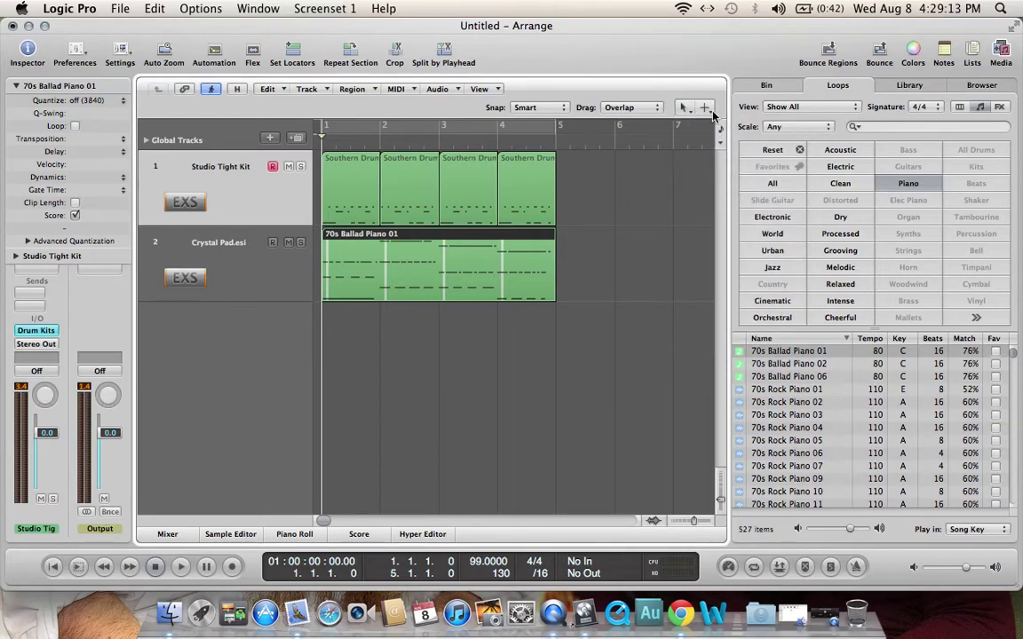
pyautogui.click(688, 108)
pyautogui.click(686, 110)
pyautogui.click(688, 109)
pyautogui.click(688, 109)
pyautogui.click(689, 111)
pyautogui.click(689, 110)
# Change the secondary tool to the Pointer Tool and the primary tool to the Scissors Tool.
pyautogui.click(704, 108)
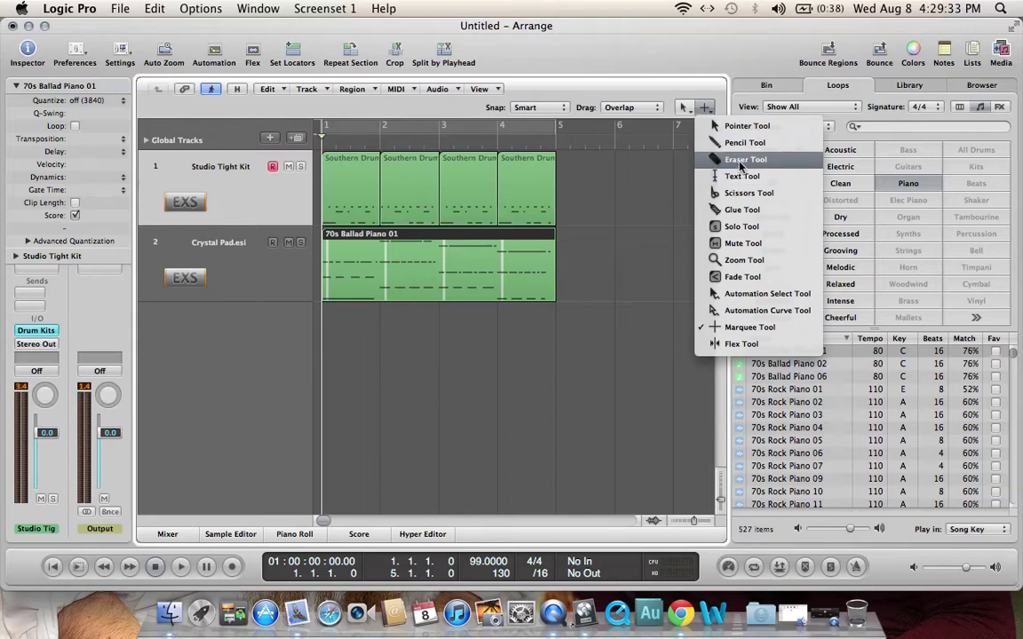
pyautogui.click(737, 125)
pyautogui.click(691, 107)
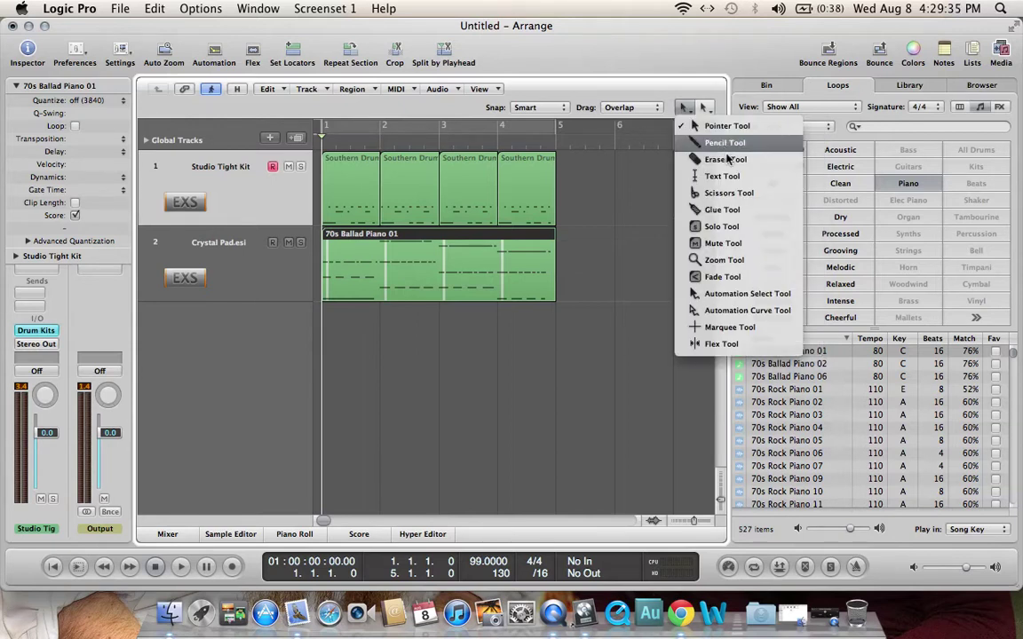
pyautogui.click(733, 193)
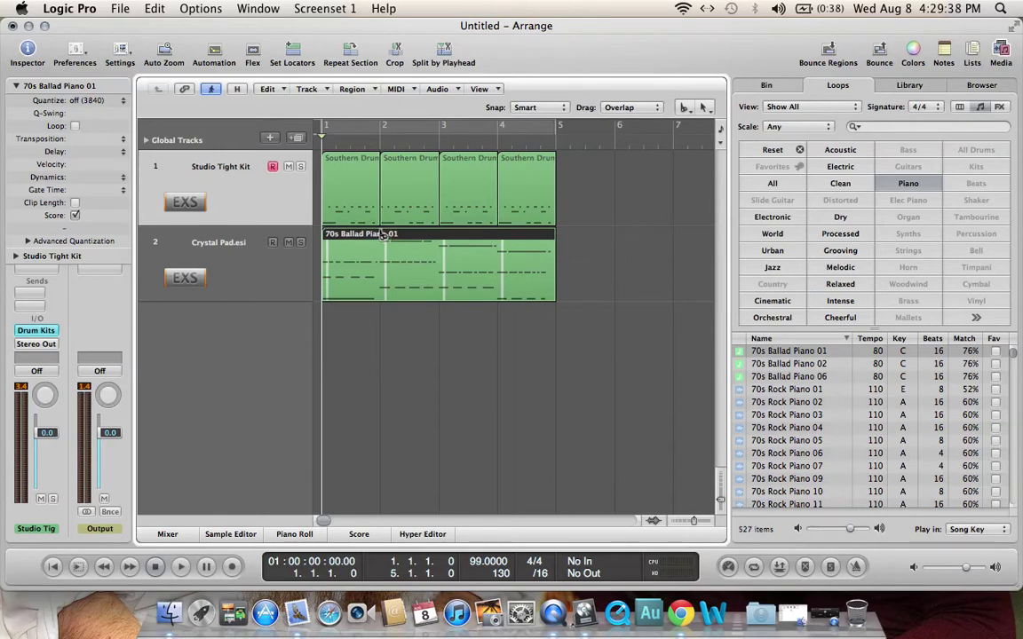
pyautogui.click(685, 107)
pyautogui.click(721, 193)
# Split the 70s Ballad Piano 01 region at bar 2 and restore the Pointer Tool as the primary tool.
pyautogui.click(697, 522)
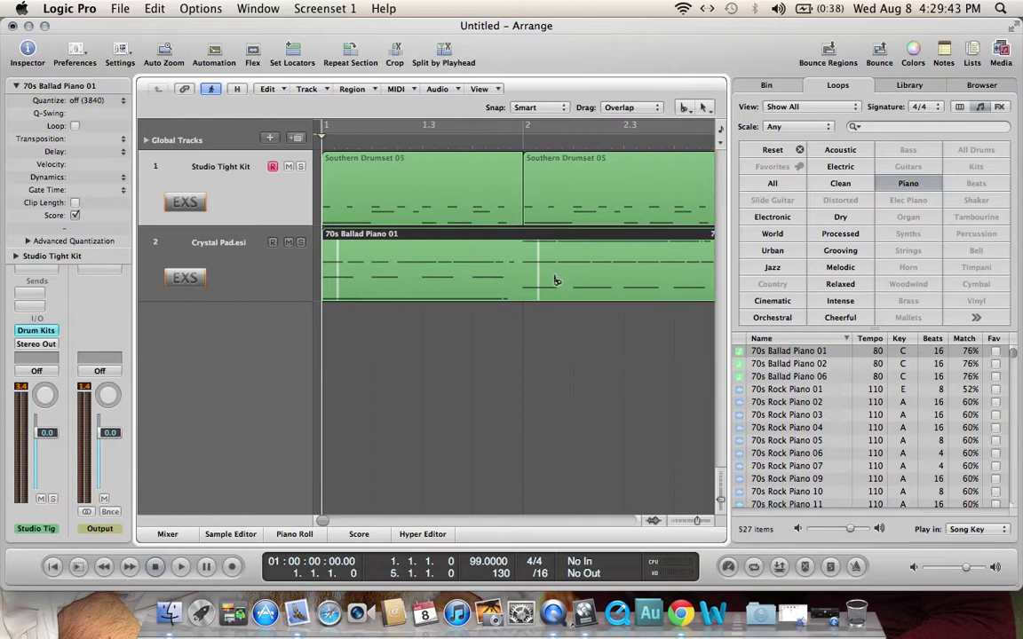
pyautogui.click(525, 235)
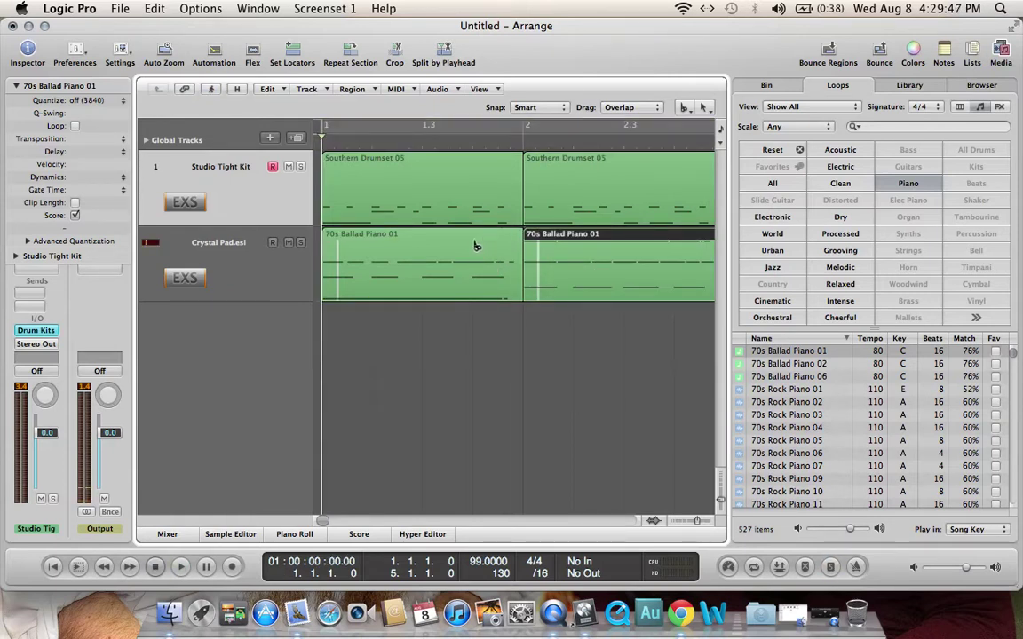
pyautogui.click(683, 106)
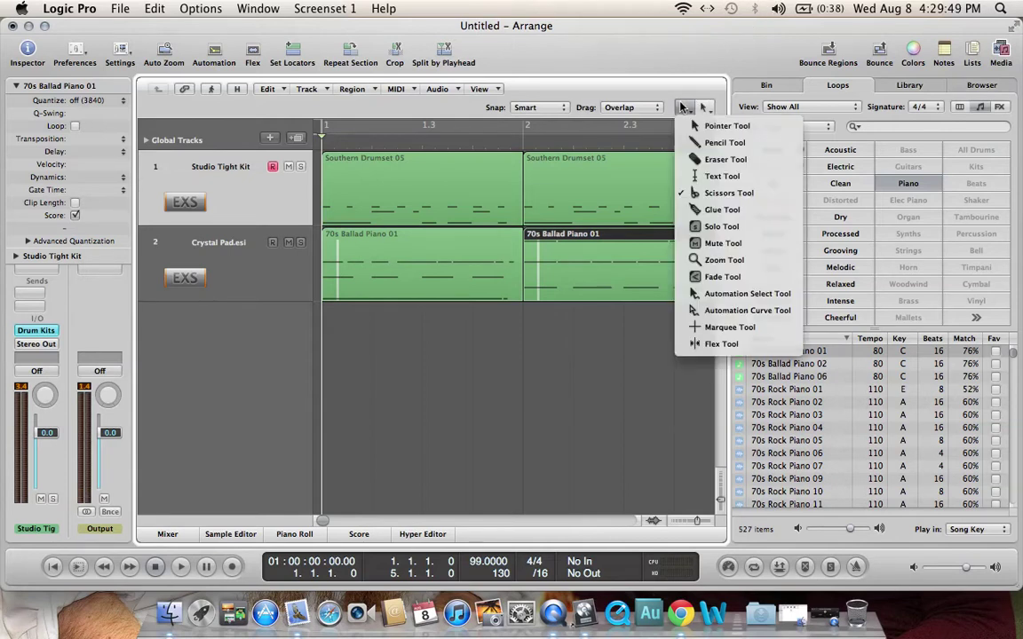
pyautogui.click(709, 126)
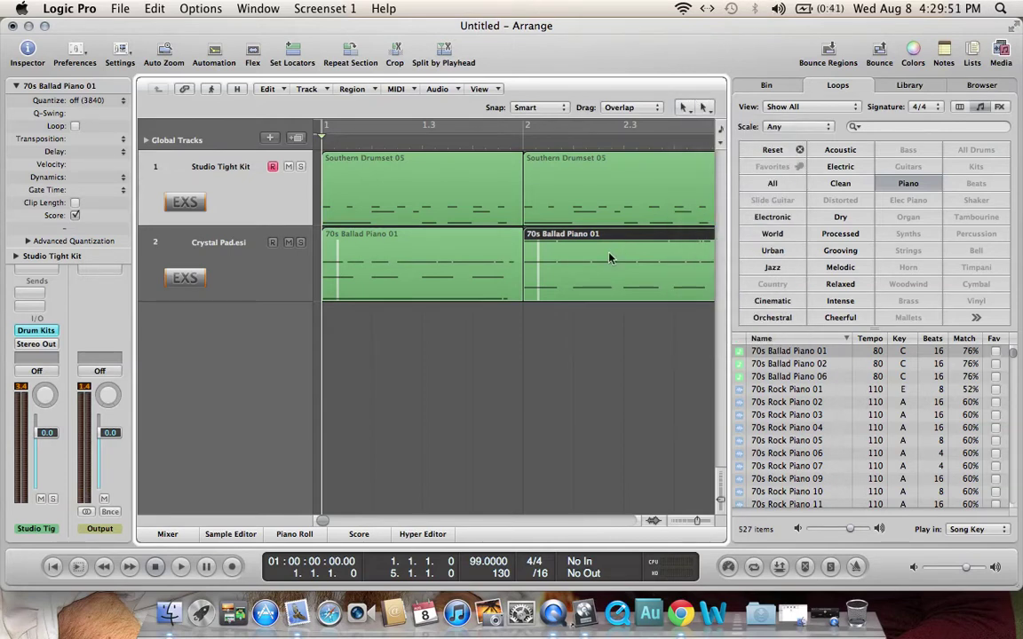
# Delete the piano region starting at bar 2, then loop the first piano region up to bar 5 as real copies.
pyautogui.press('Delete')
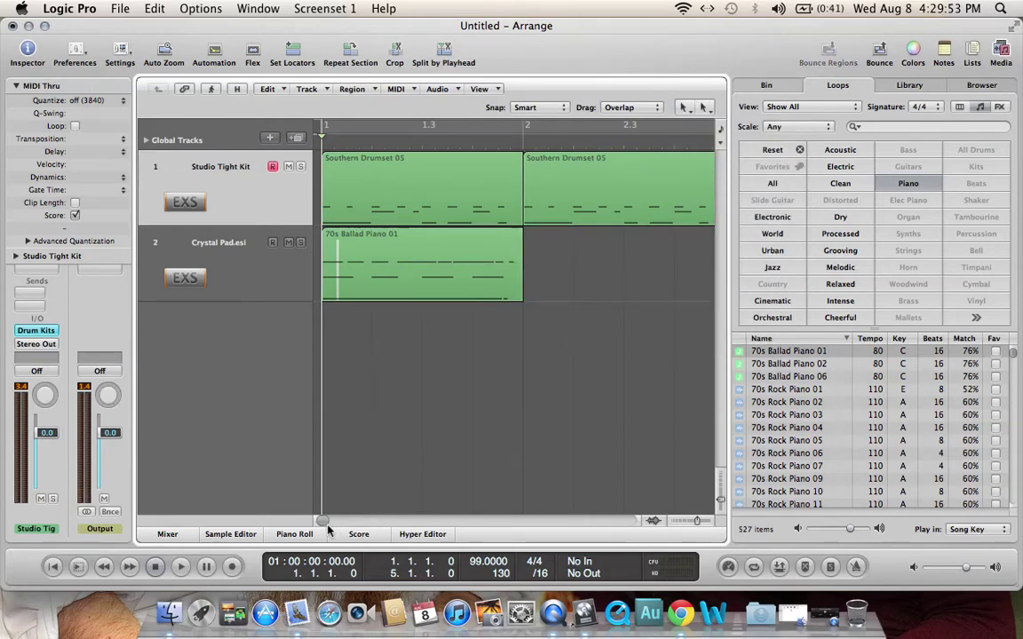
pyautogui.click(695, 522)
pyautogui.moveTo(375, 236); pyautogui.dragTo(548, 238)
pyautogui.rightClick(537, 241)
pyautogui.click(586, 243)
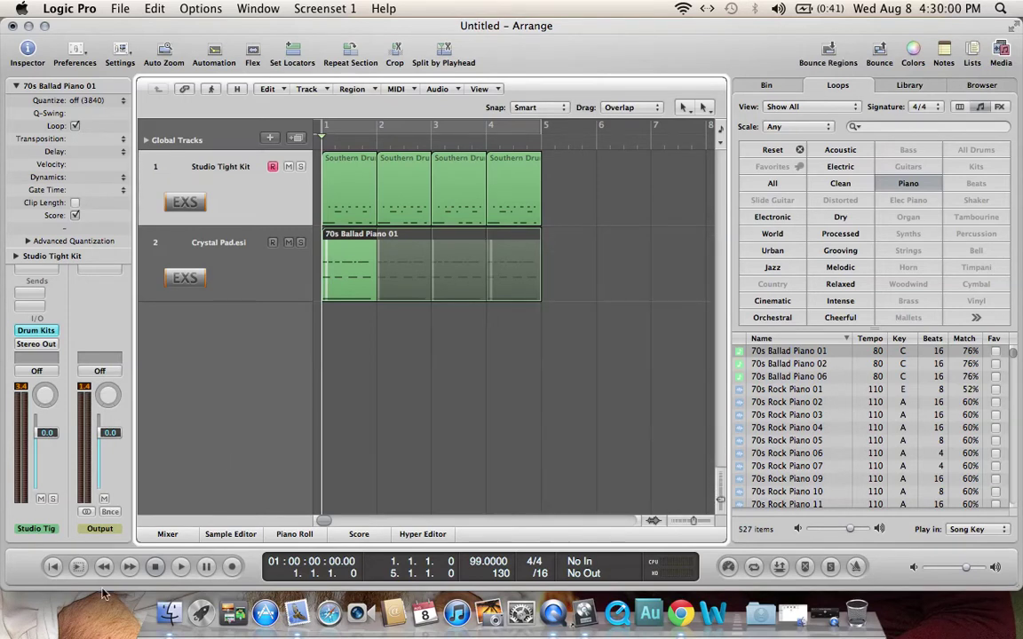
# Play the drum and piano arrangement from bar 1 and stop playback.
pyautogui.click(153, 570)
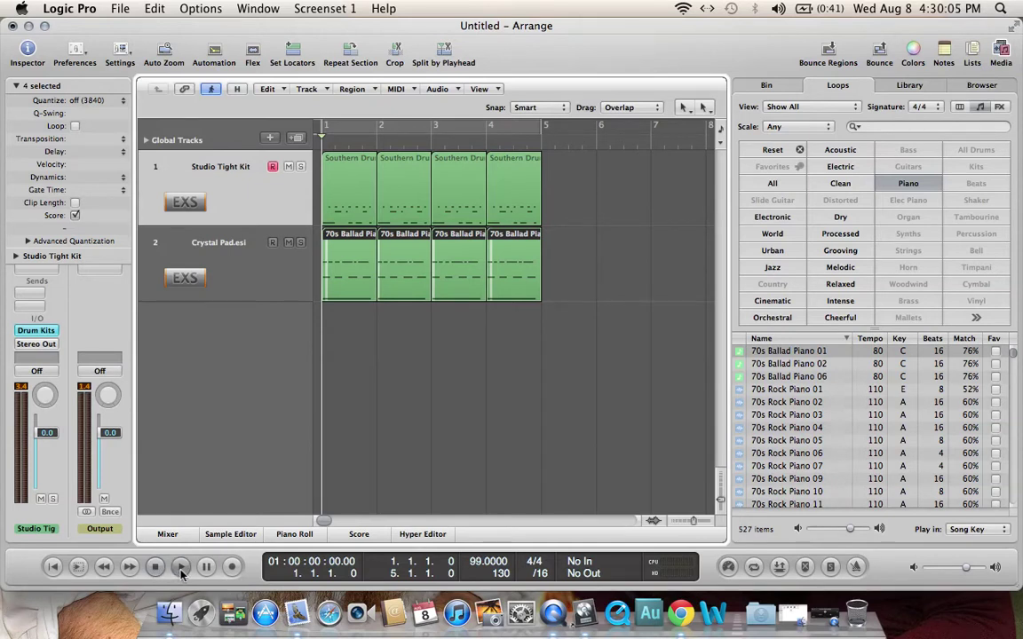
pyautogui.click(180, 573)
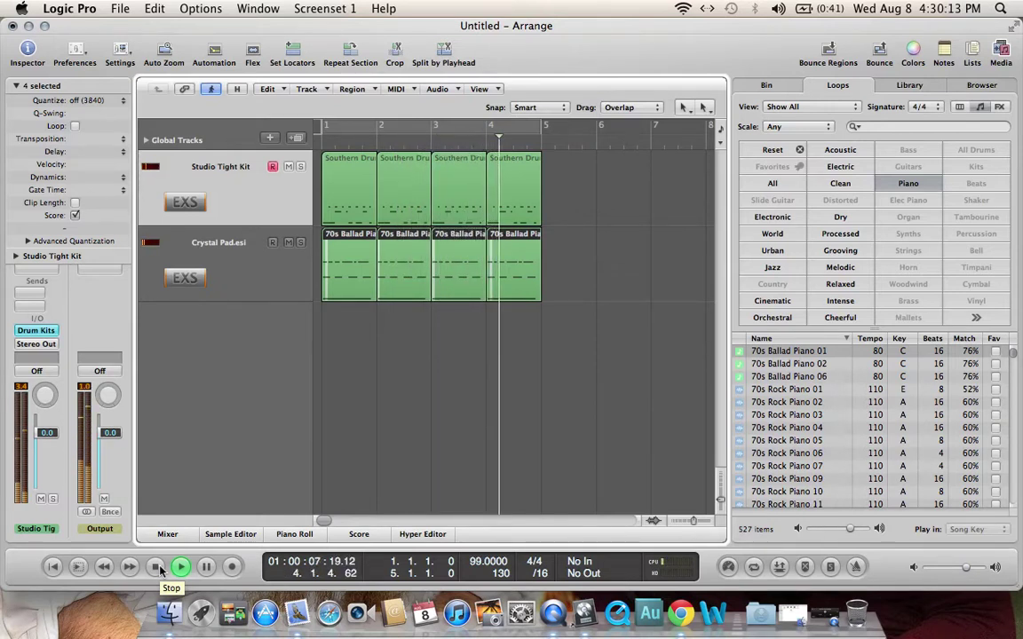
pyautogui.click(159, 569)
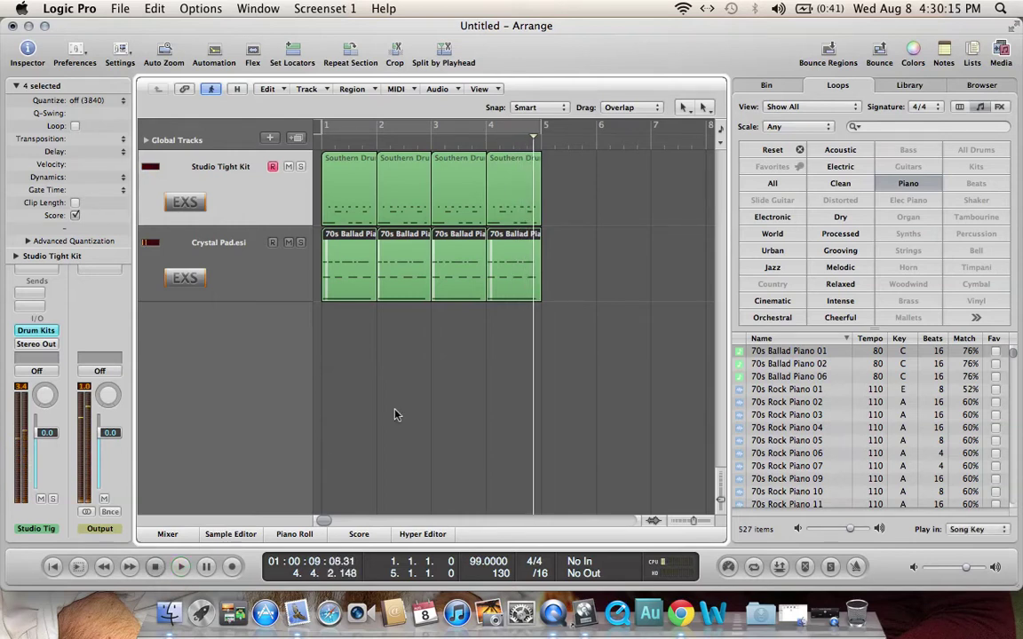
# Delete all four piano regions and switch the loop filter from Piano to Guitars.
pyautogui.moveTo(553, 337); pyautogui.dragTo(311, 253)
pyautogui.press('Delete')
pyautogui.scroll(-15, 792, 440)
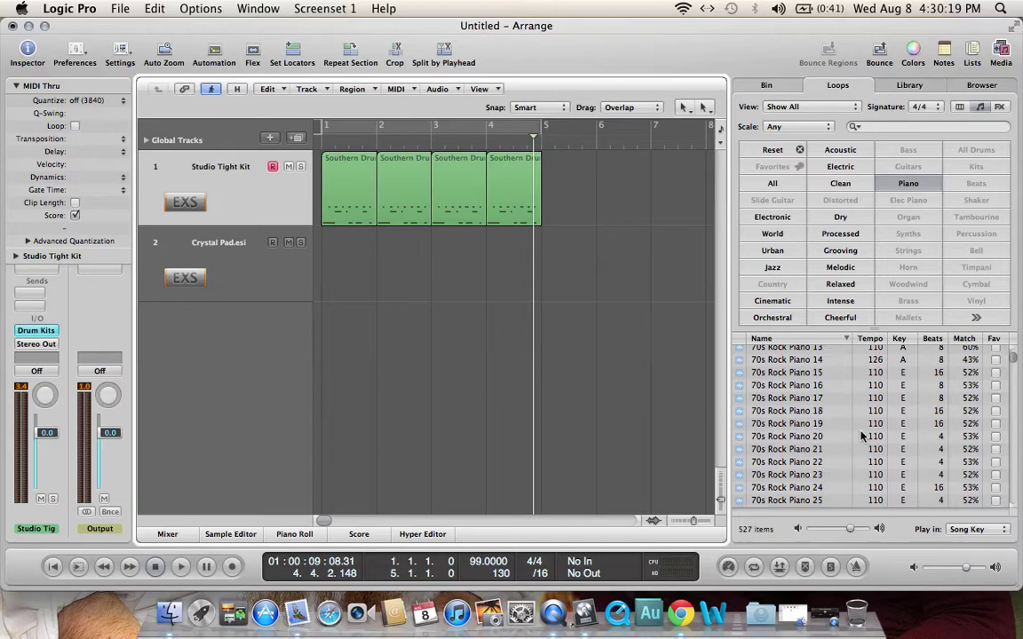
pyautogui.click(900, 185)
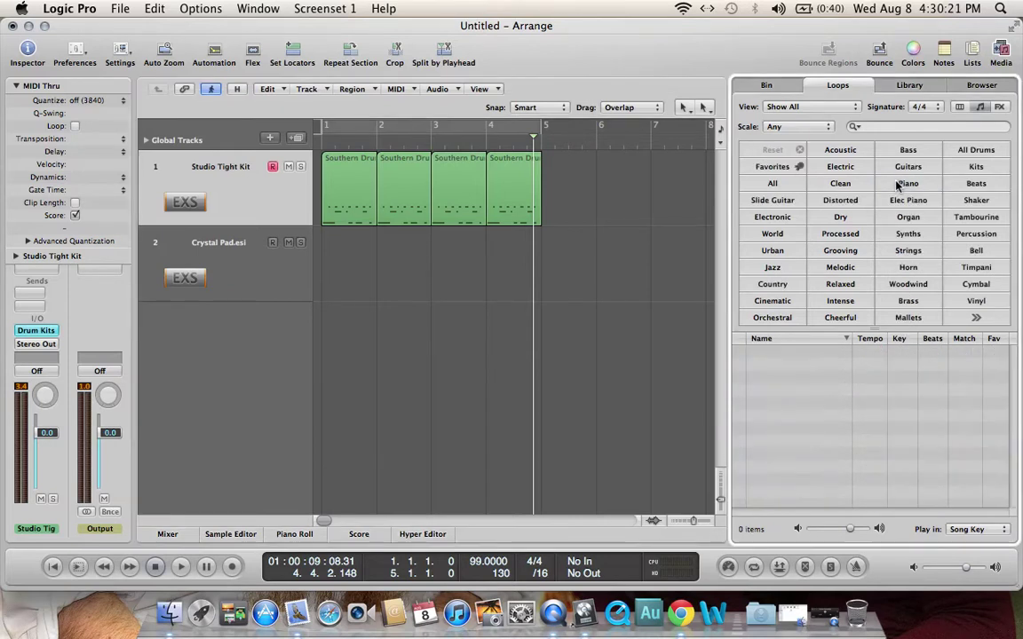
pyautogui.click(915, 170)
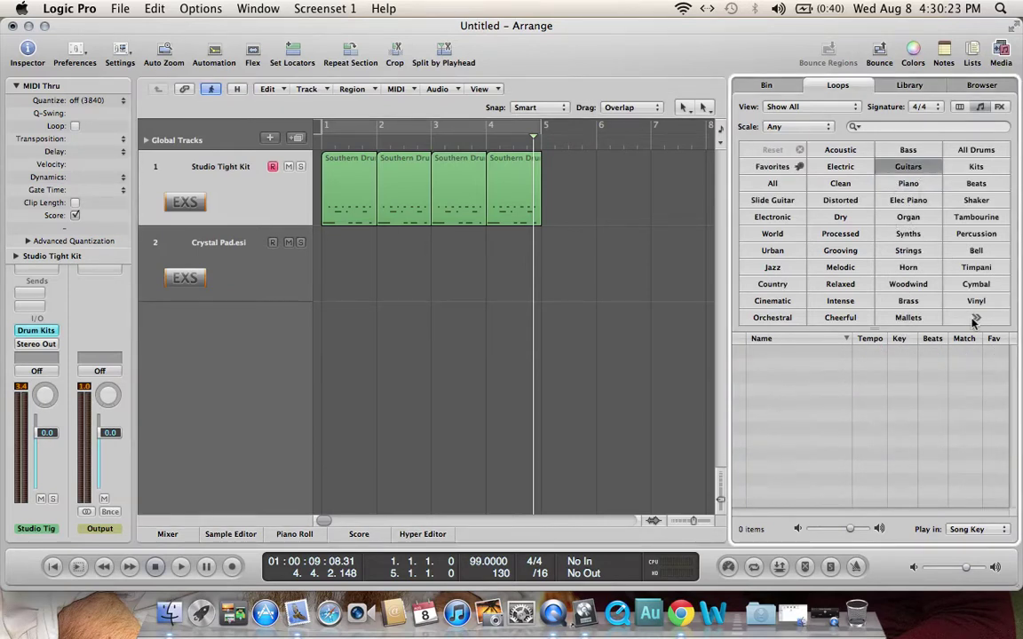
pyautogui.moveTo(1014, 357); pyautogui.dragTo(1010, 400)
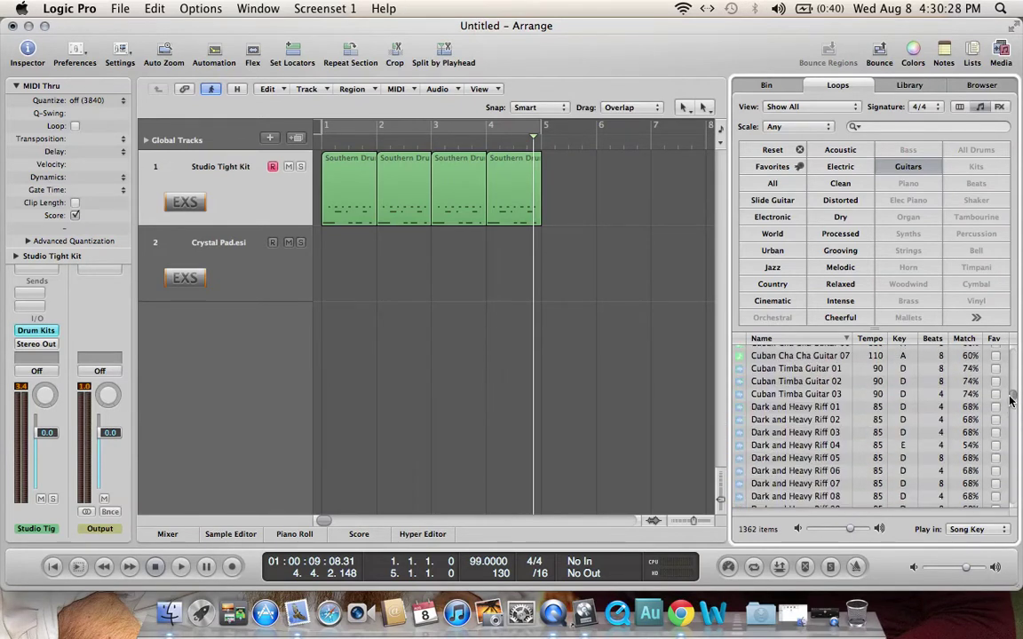
# Audition guitar loops from the Dark and Heavy Riff and Delayed Rock Electric series, ending on Delayed Rock Electric 10.
pyautogui.click(831, 424)
pyautogui.press('Down')
pyautogui.press('Down')
pyautogui.press('Down')
pyautogui.press('Down')
pyautogui.press('Down')
pyautogui.press('Down')
pyautogui.press('Down')
pyautogui.press('Down')
pyautogui.press('Down')
pyautogui.press('Down')
pyautogui.press('Down')
pyautogui.press('Down')
pyautogui.press('Down')
pyautogui.press('Down')
pyautogui.press('Down')
pyautogui.press('Down')
pyautogui.press('Down')
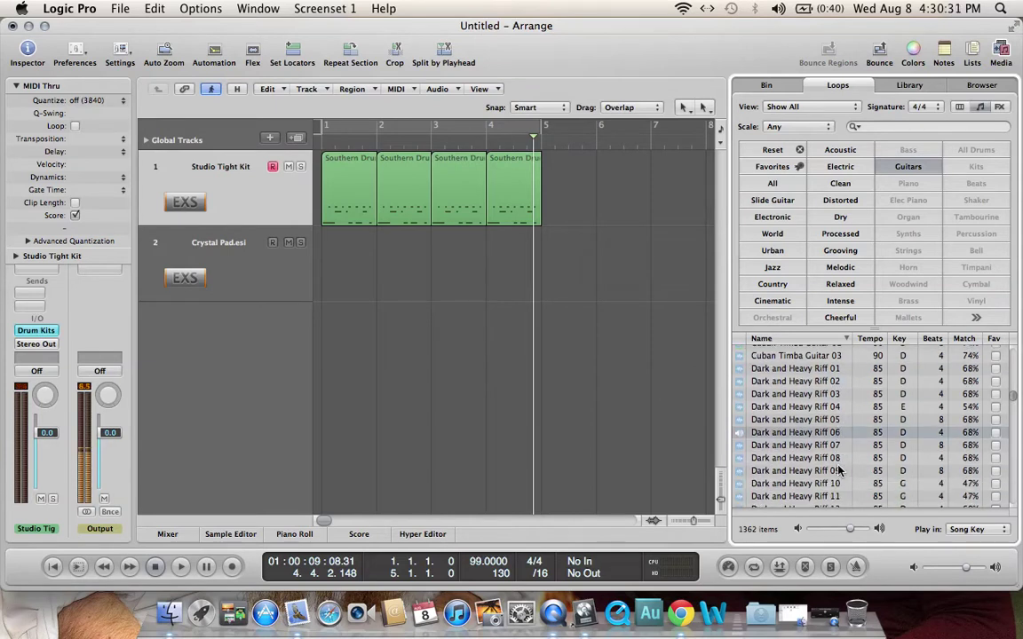
pyautogui.scroll(-1, 838, 465)
pyautogui.click(839, 465)
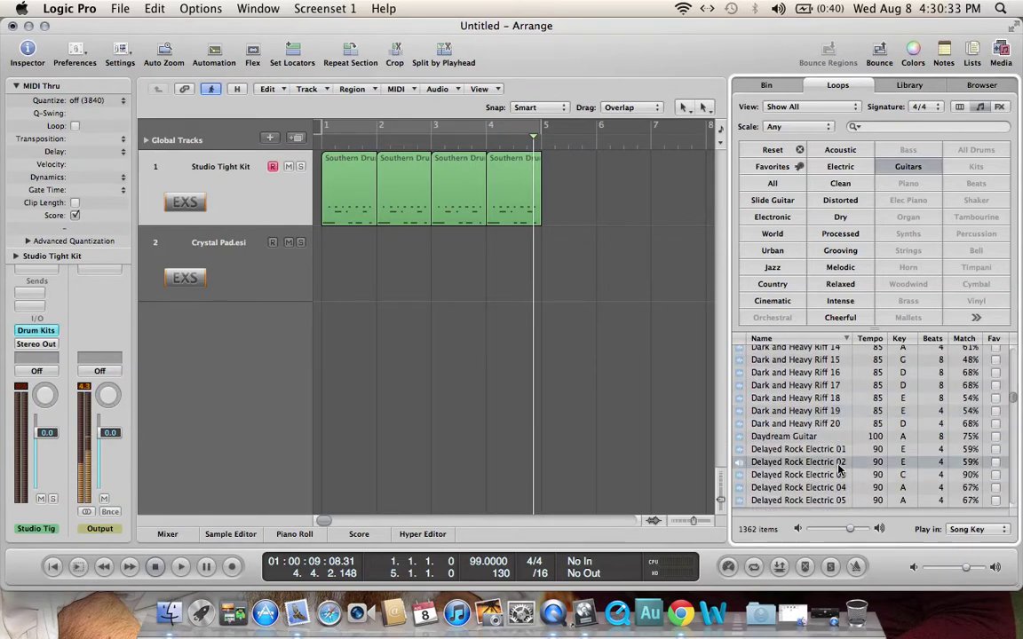
pyautogui.scroll(-4, 839, 464)
pyautogui.click(845, 441)
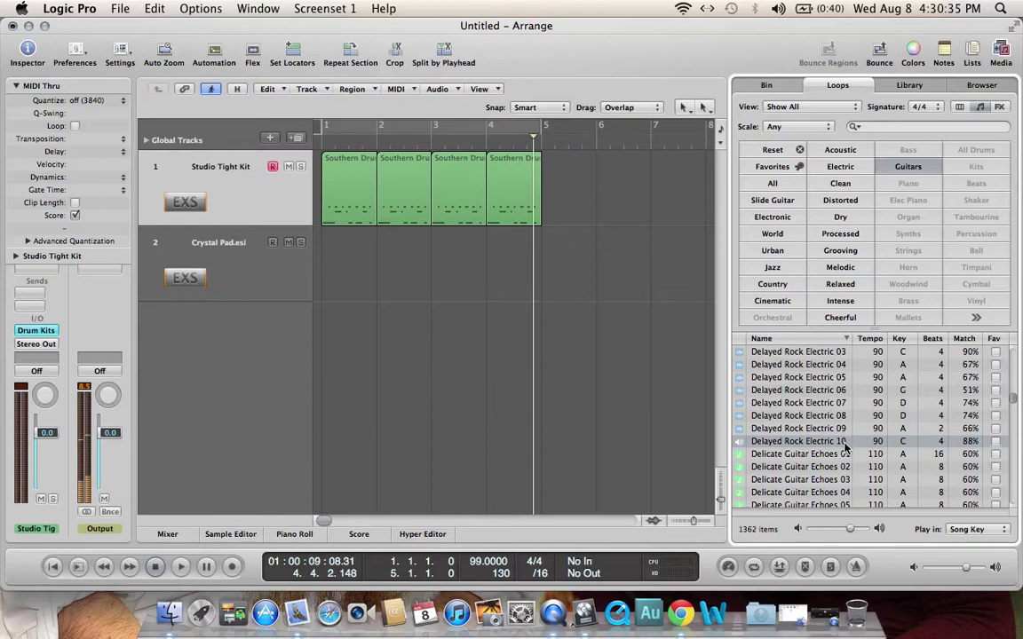
# Place Delayed Rock Electric 10 on a new track at bar 1 and delete the empty Crystal Pad track.
pyautogui.moveTo(721, 423); pyautogui.dragTo(347, 337)
pyautogui.click(251, 273)
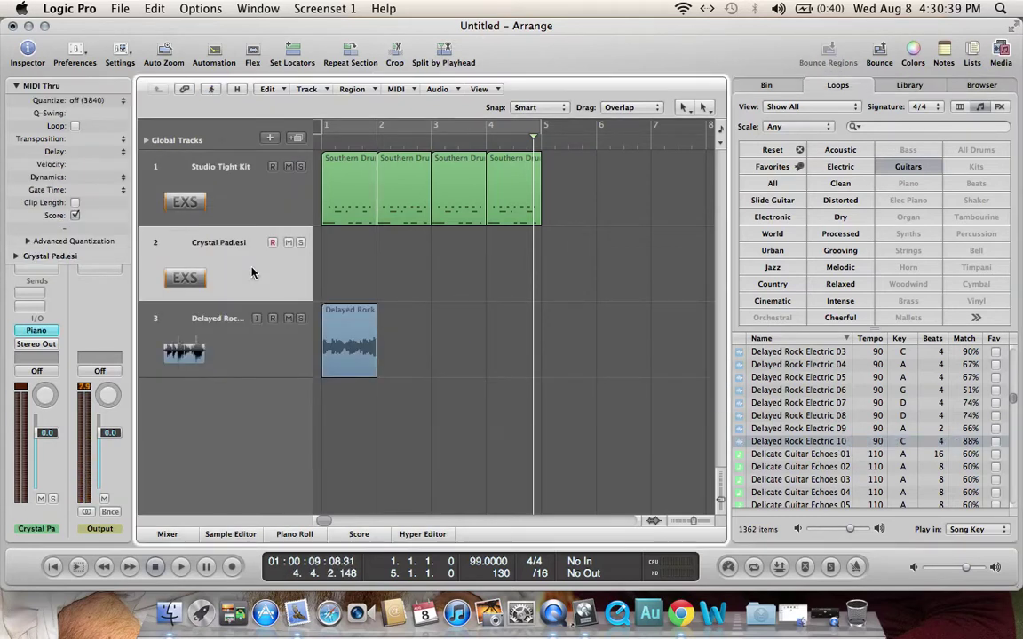
pyautogui.press('super+BackSpace')
# Loop the Delayed Rock Electric 10 region up to bar 5 and convert the loops to real copies.
pyautogui.moveTo(379, 234); pyautogui.dragTo(539, 238)
pyautogui.rightClick(539, 245)
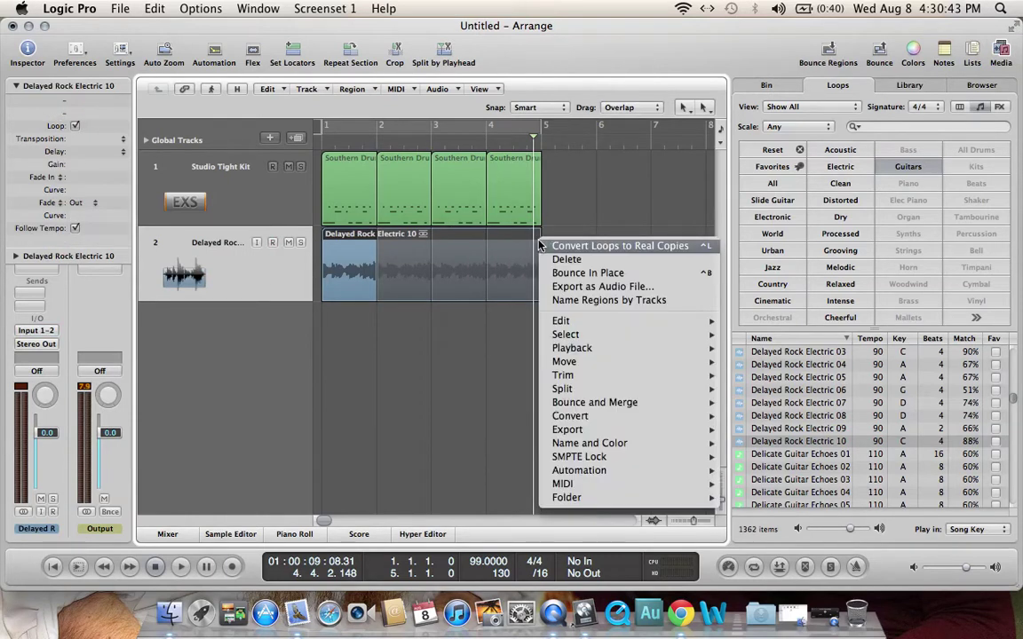
pyautogui.hotkey('ctrl', 'l')
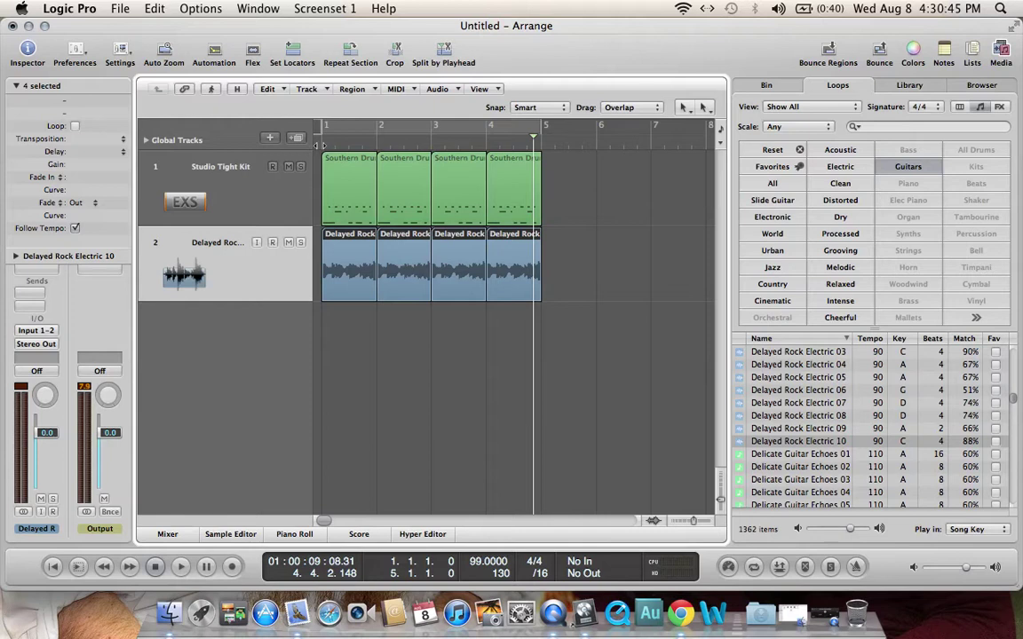
# Play the drums with the Delayed Rock Electric guitar from bar 1 and stop playback.
pyautogui.click(319, 146)
pyautogui.click(175, 570)
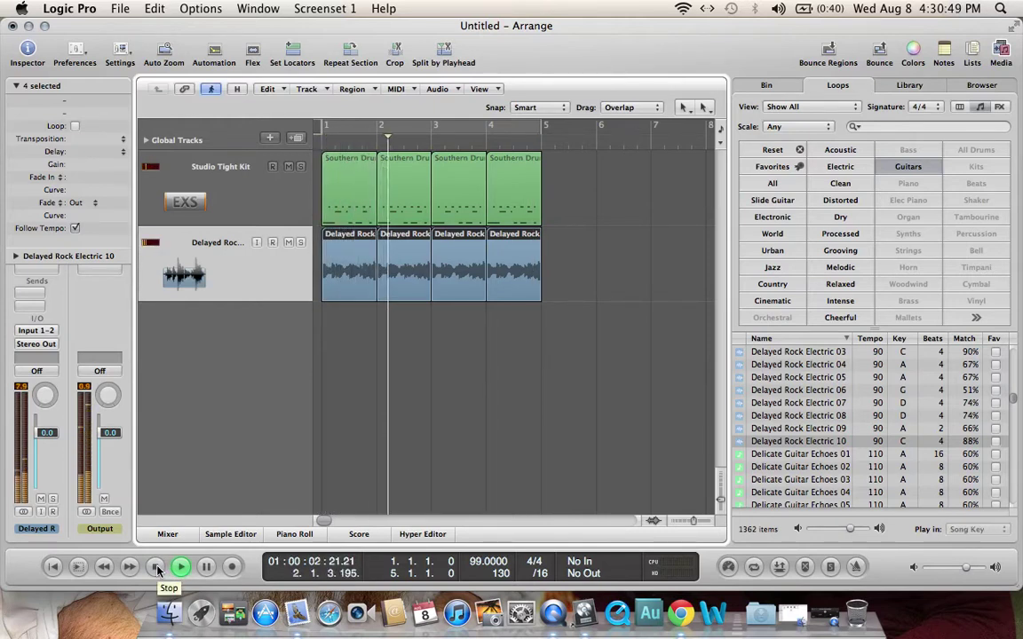
pyautogui.click(155, 568)
# Delete the three Delayed Rock Electric copies in bars 2 to 4, keeping only the one in bar 1.
pyautogui.click(547, 318)
pyautogui.moveTo(550, 264); pyautogui.dragTo(403, 257)
pyautogui.press('Delete')
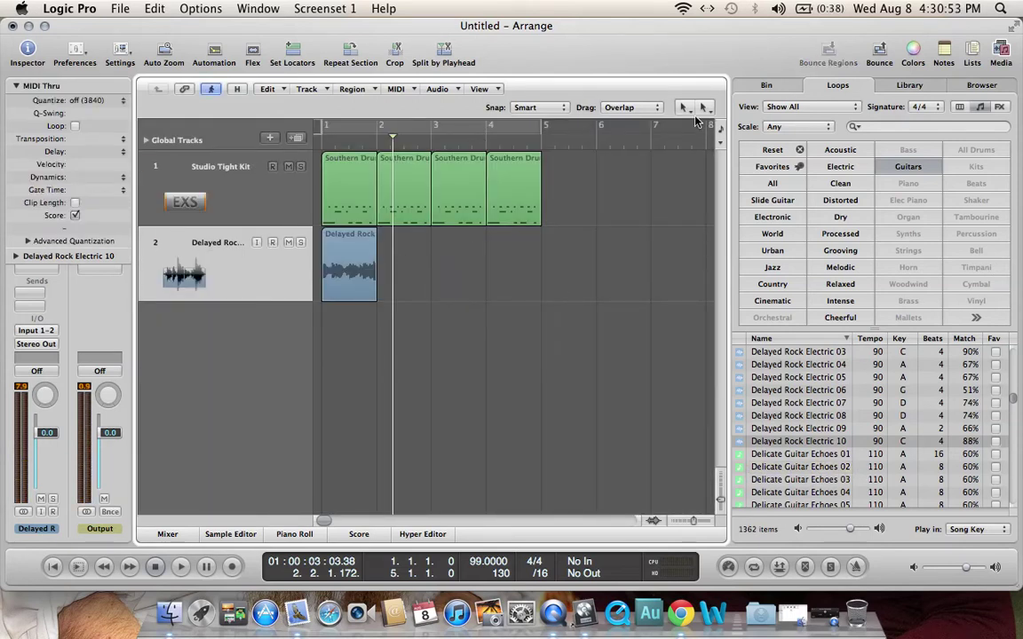
# Cut a short slice off the start of the bar 1 guitar region with the Scissors Tool.
pyautogui.click(683, 107)
pyautogui.press('Return')
pyautogui.click(328, 235)
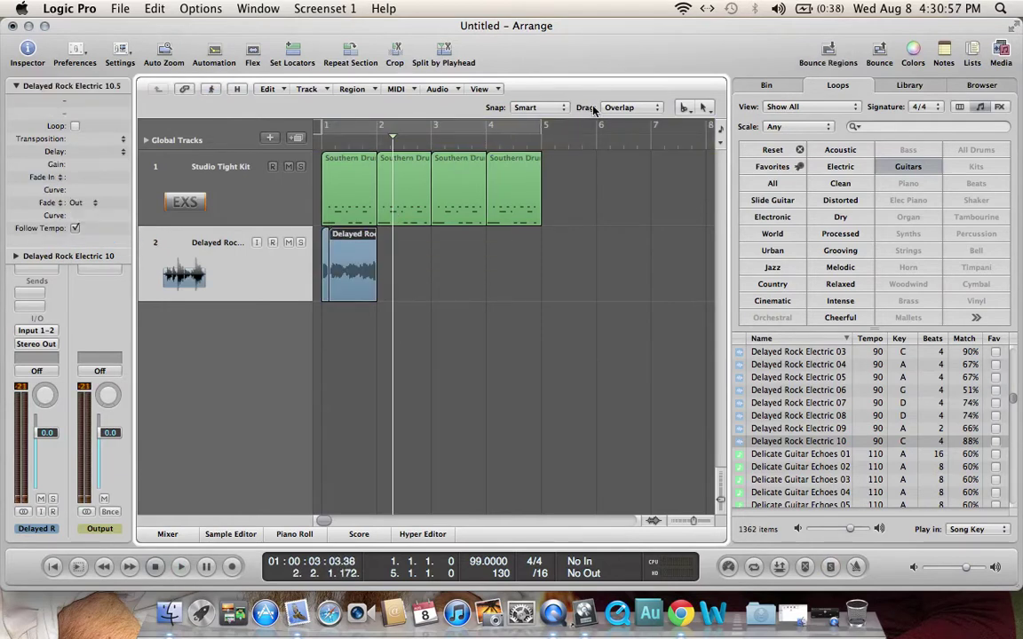
# Restore the Pointer Tool, delete the longer guitar remainder, and loop the short slice up to bar 5.
pyautogui.click(685, 107)
pyautogui.click(699, 126)
pyautogui.press('Delete')
pyautogui.moveTo(368, 236); pyautogui.dragTo(540, 235)
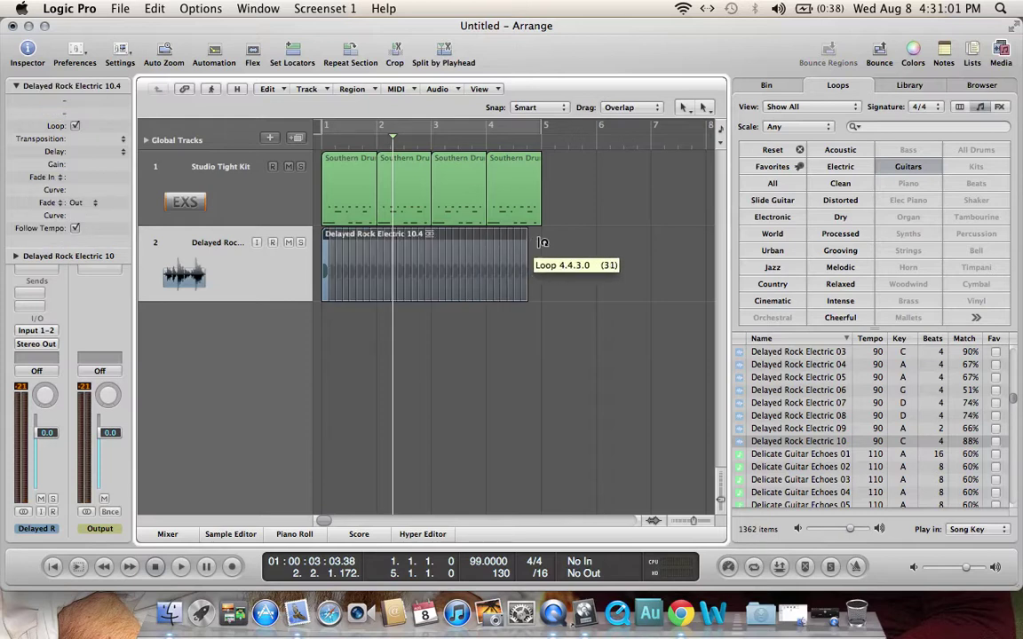
# Play the drums with the looped guitar slice from the start, then stop and deselect the region.
pyautogui.click(317, 140)
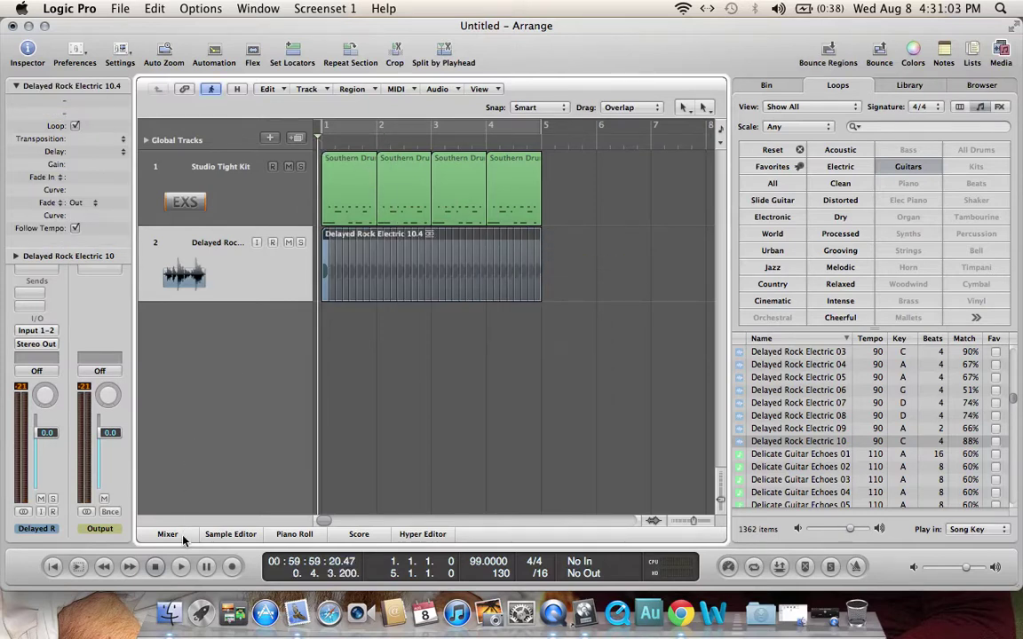
pyautogui.click(181, 566)
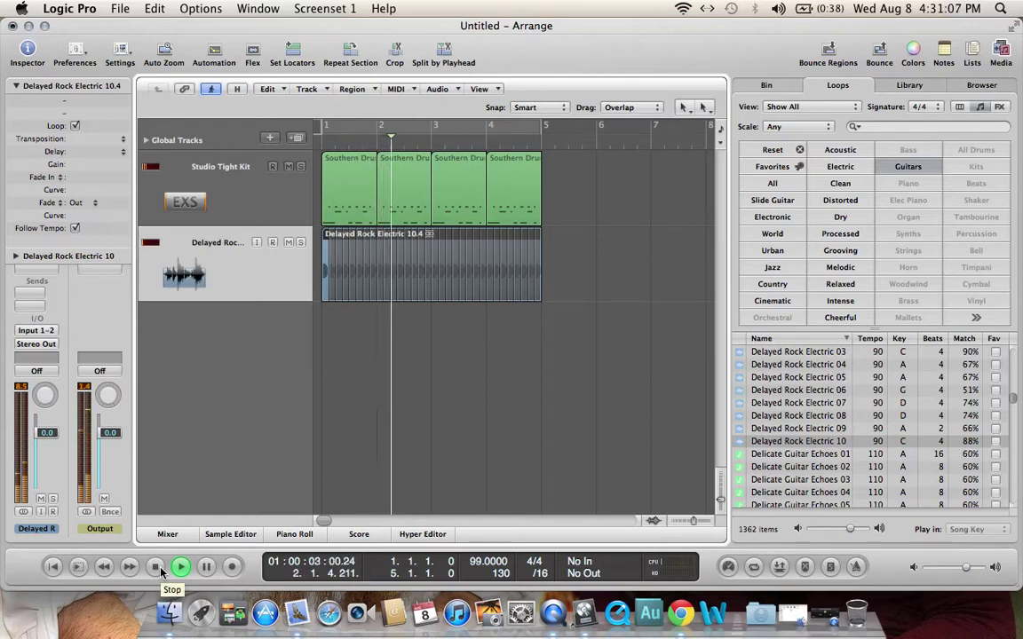
pyautogui.click(157, 568)
pyautogui.click(556, 381)
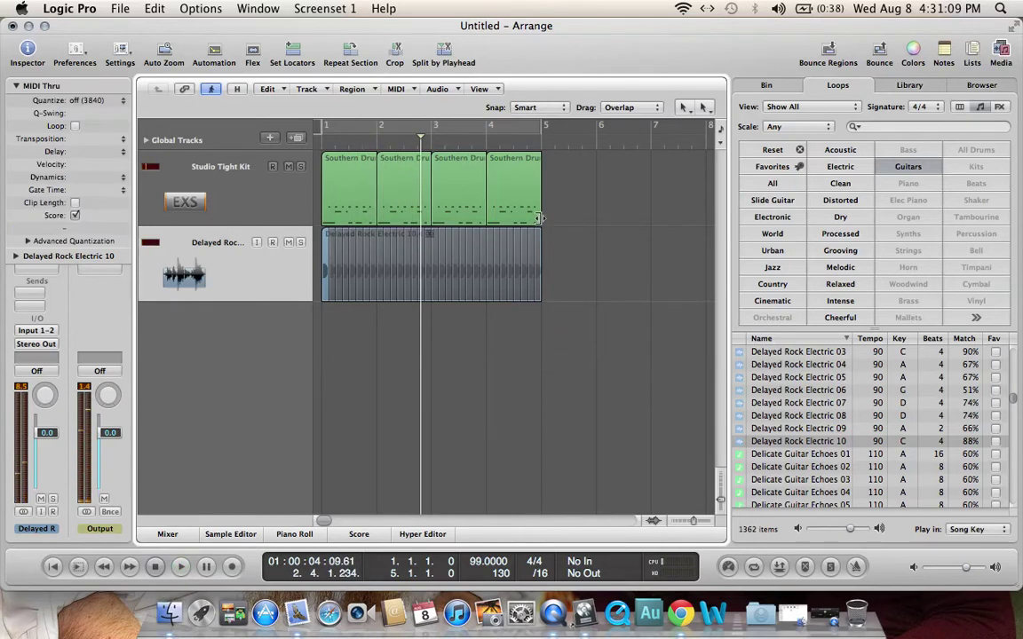
# Convert the looped guitar slice, Delayed Rock Electric 10.4, to real copies.
pyautogui.click(538, 236)
pyautogui.rightClick(541, 235)
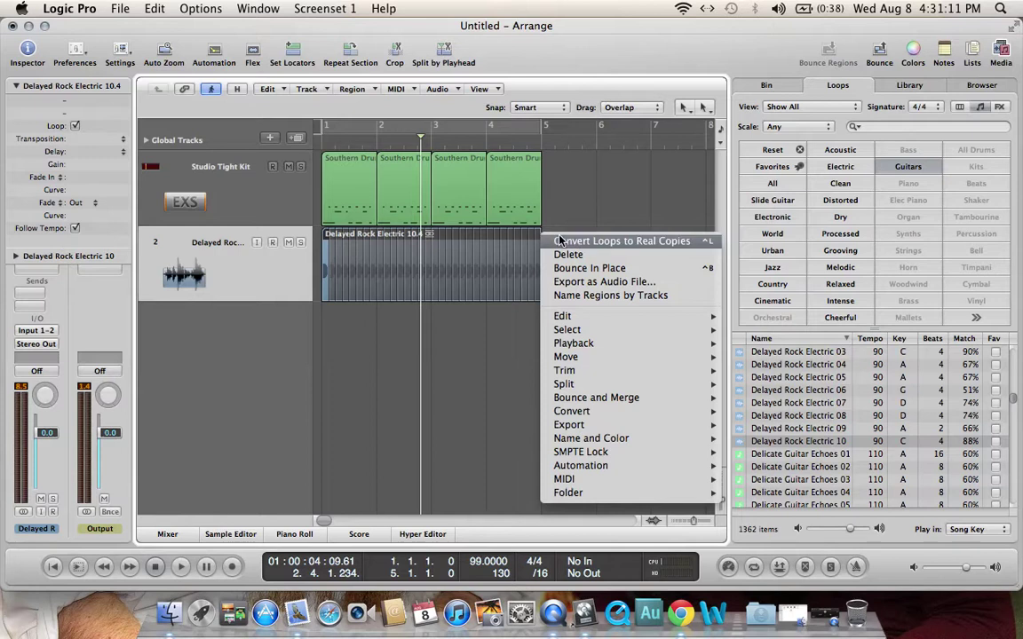
pyautogui.click(560, 240)
# Delete five single guitar slices to create rhythmic gaps: one each in bars 1, 2 and 4, and two in bar 3.
pyautogui.click(456, 315)
pyautogui.click(450, 293)
pyautogui.press('Delete')
pyautogui.click(407, 275)
pyautogui.press('Delete')
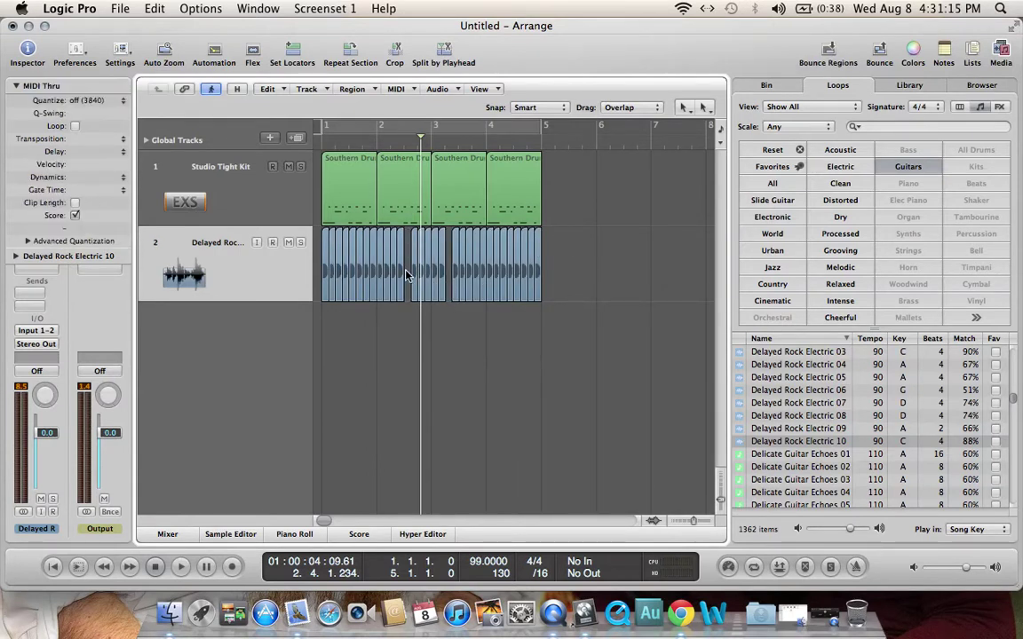
pyautogui.click(355, 269)
pyautogui.press('Delete')
pyautogui.click(510, 271)
pyautogui.press('Delete')
pyautogui.click(436, 269)
pyautogui.press('Delete')
# Return the playhead to bar 1, play the gapped guitar pattern with the drums, and stop playback.
pyautogui.click(155, 566)
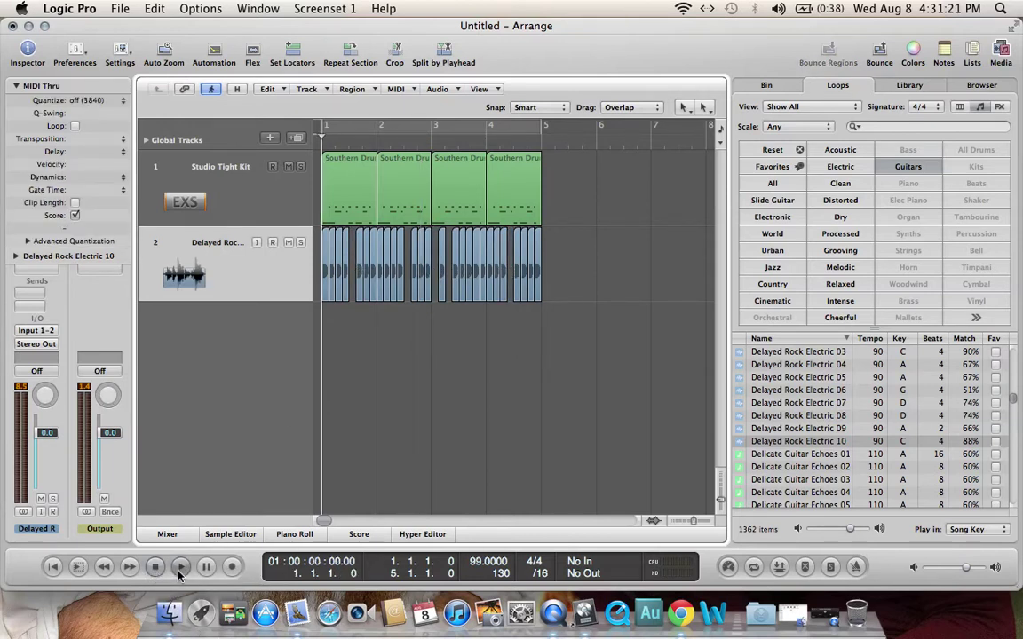
pyautogui.click(178, 569)
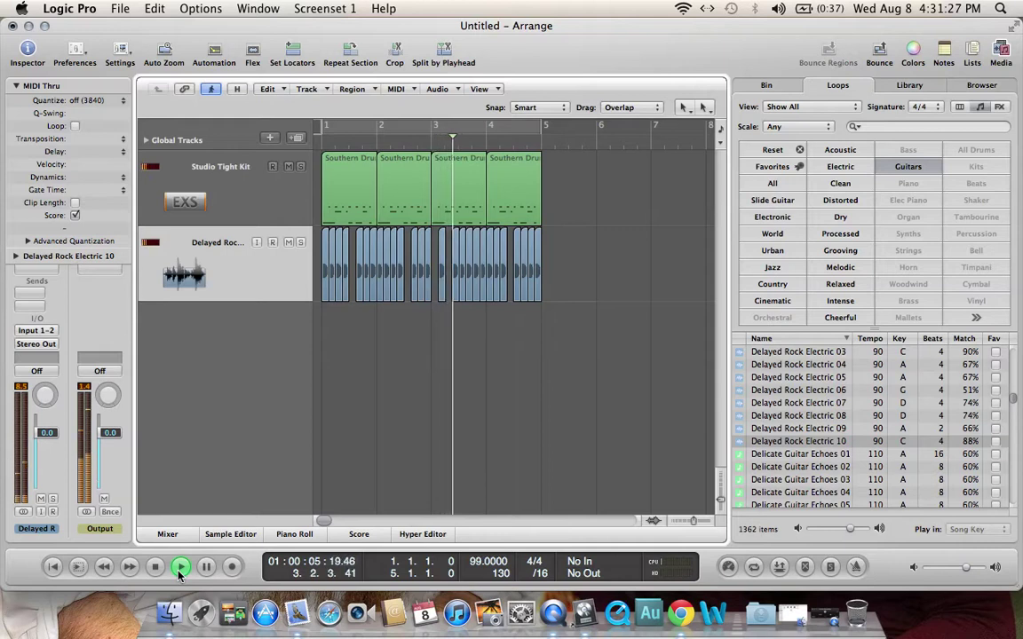
pyautogui.click(156, 569)
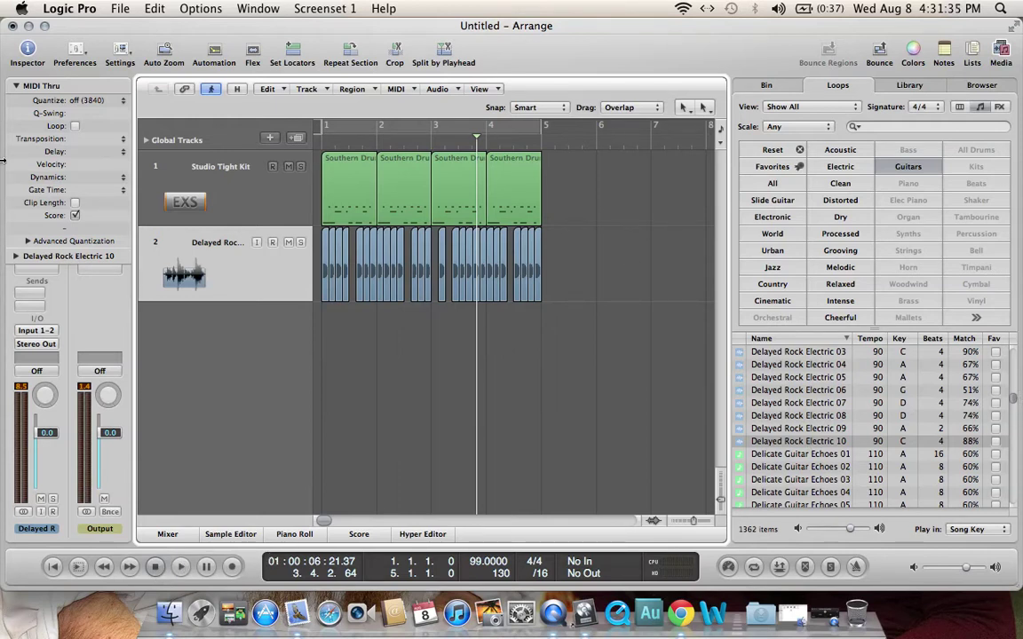
# Delete the remaining guitar slices and audition the Delta Blues Solo 18 and Delta Blues Solo 19 loops.
pyautogui.press('Delete')
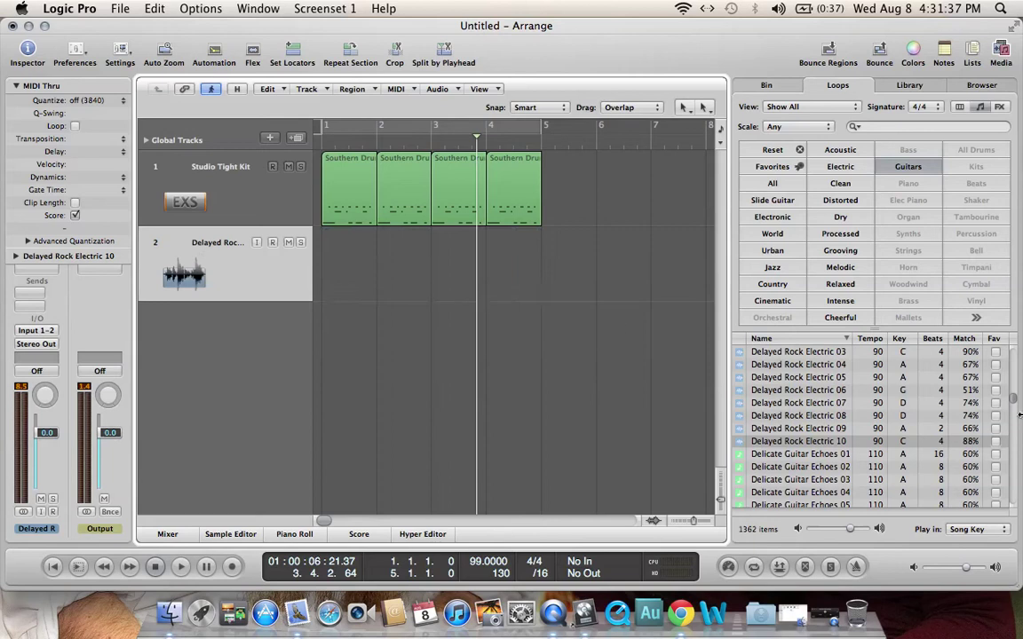
pyautogui.scroll(-10, 879, 426)
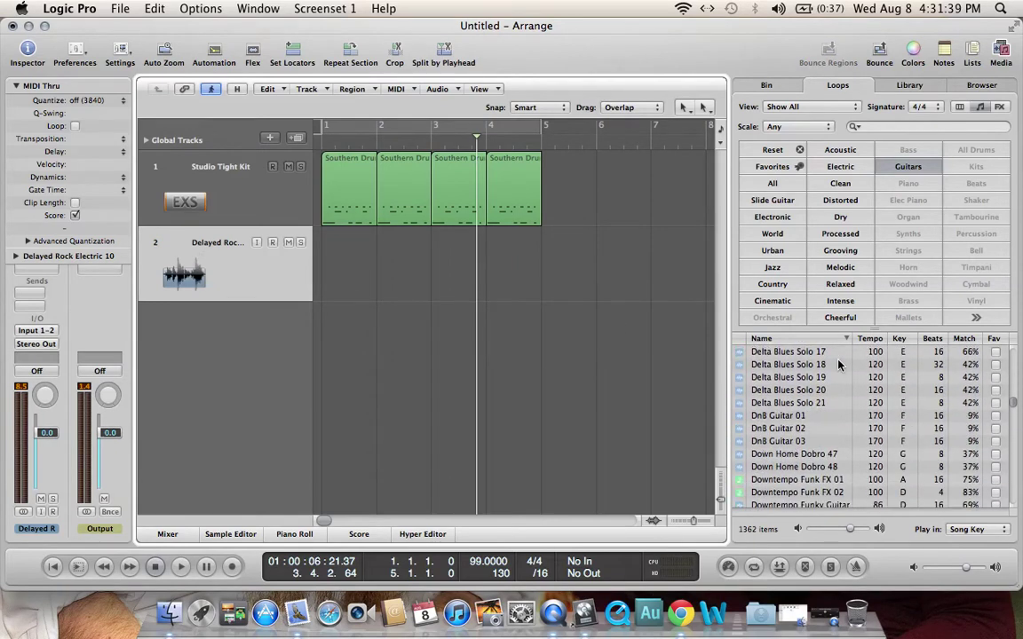
pyautogui.click(838, 364)
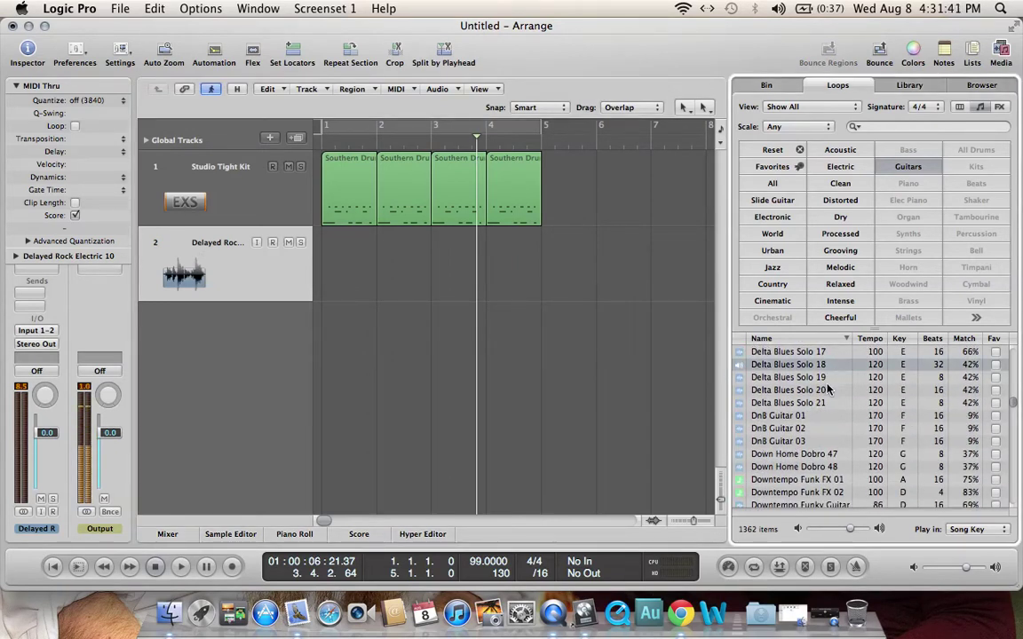
pyautogui.press('Down')
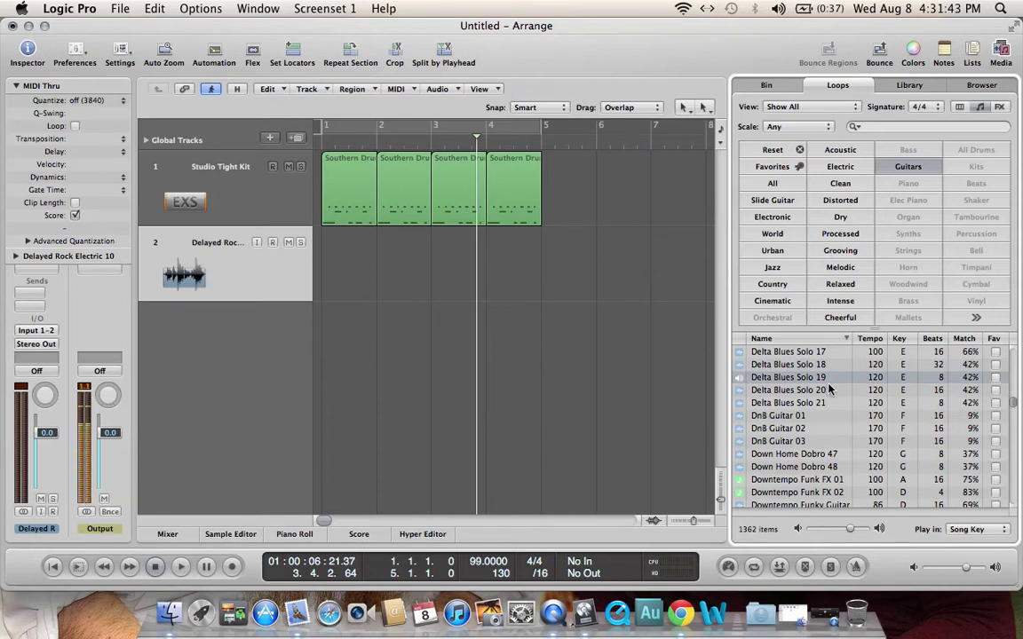
# Place Delta Blues Solo 19 on a new track at bar 1 and return the playhead to the start.
pyautogui.moveTo(830, 387); pyautogui.dragTo(361, 344)
pyautogui.click(158, 568)
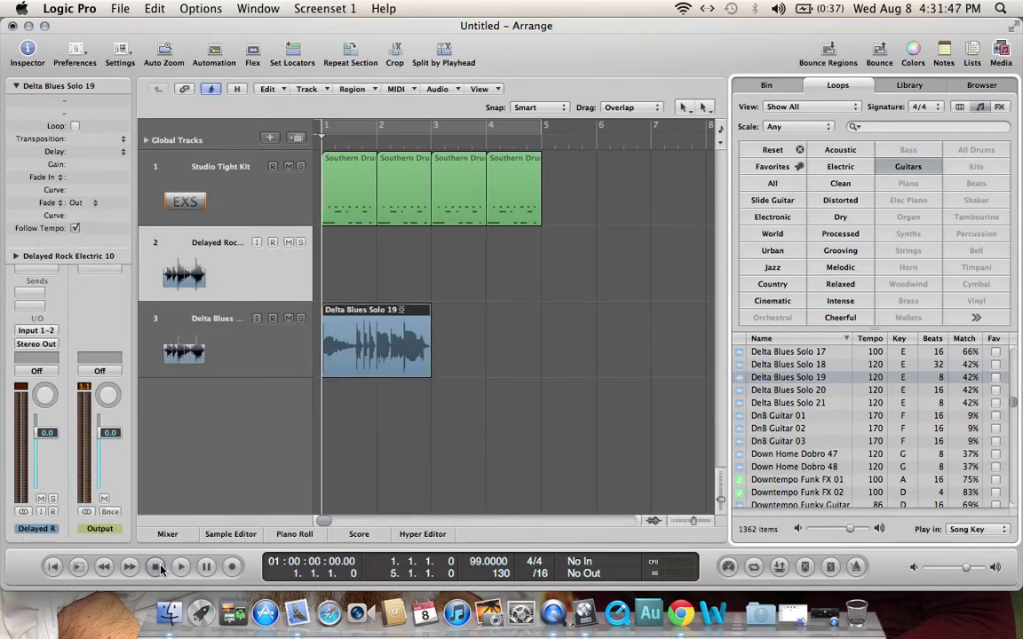
# Open the Delta Blues Solo 19 region in the Sample Editor and enlarge the editor to nearly full height.
pyautogui.doubleClick(401, 366)
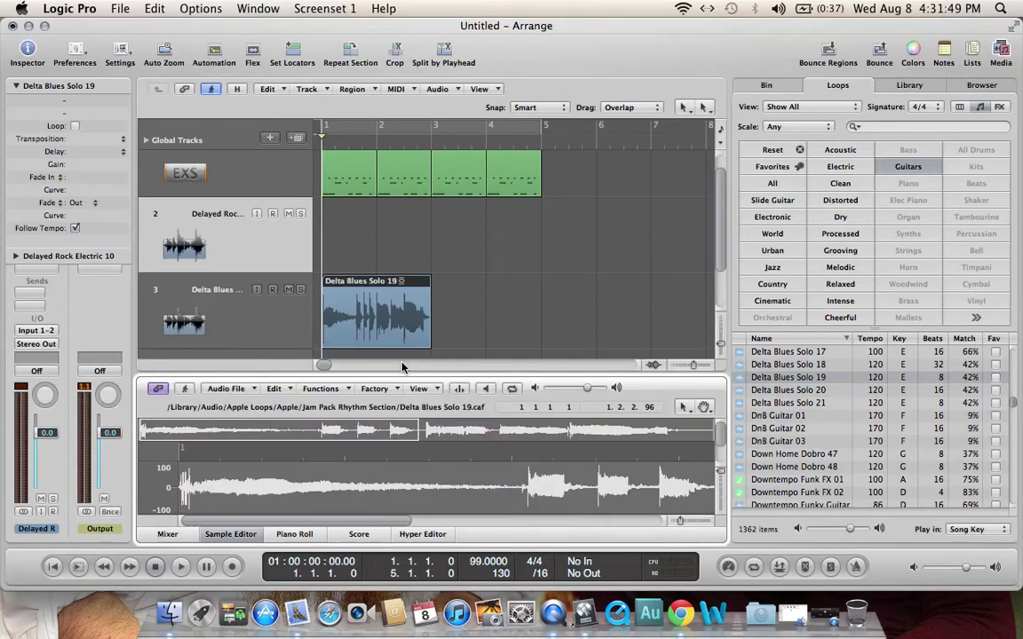
pyautogui.moveTo(408, 376); pyautogui.dragTo(400, 124)
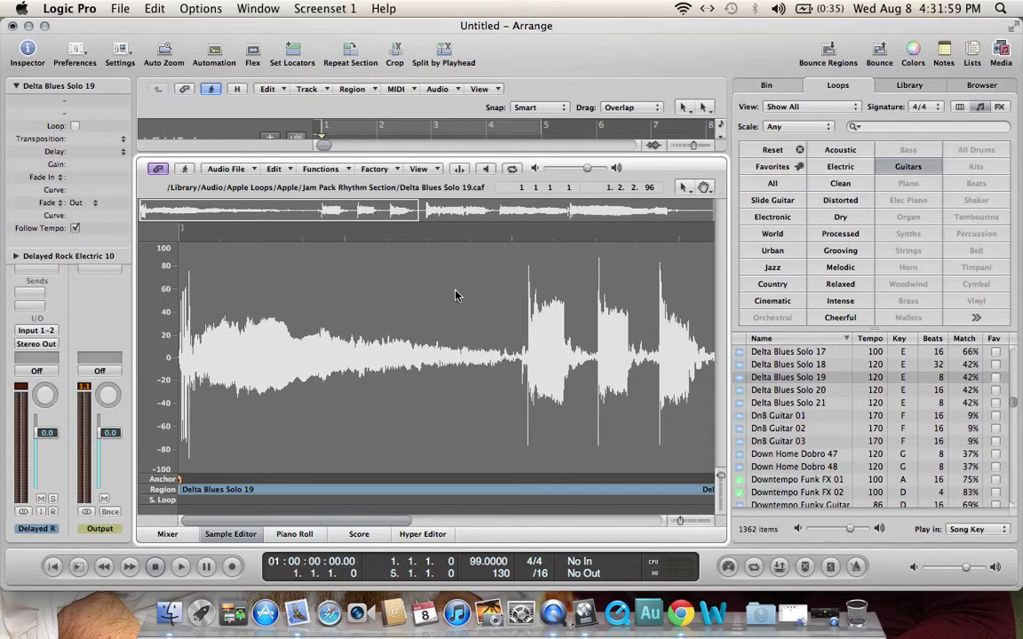
pyautogui.moveTo(277, 520); pyautogui.dragTo(162, 438)
# Look through the Sample Editor's Audio File, Edit, Functions and Factory commands for the Delta Blues Solo 19 loop.
pyautogui.click(236, 169)
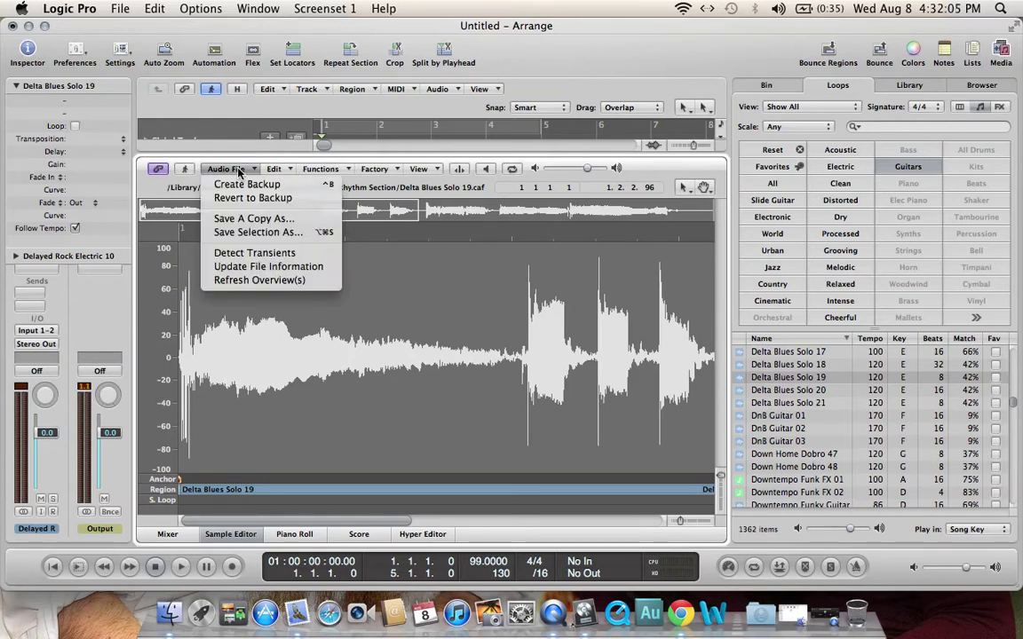
pyautogui.click(277, 170)
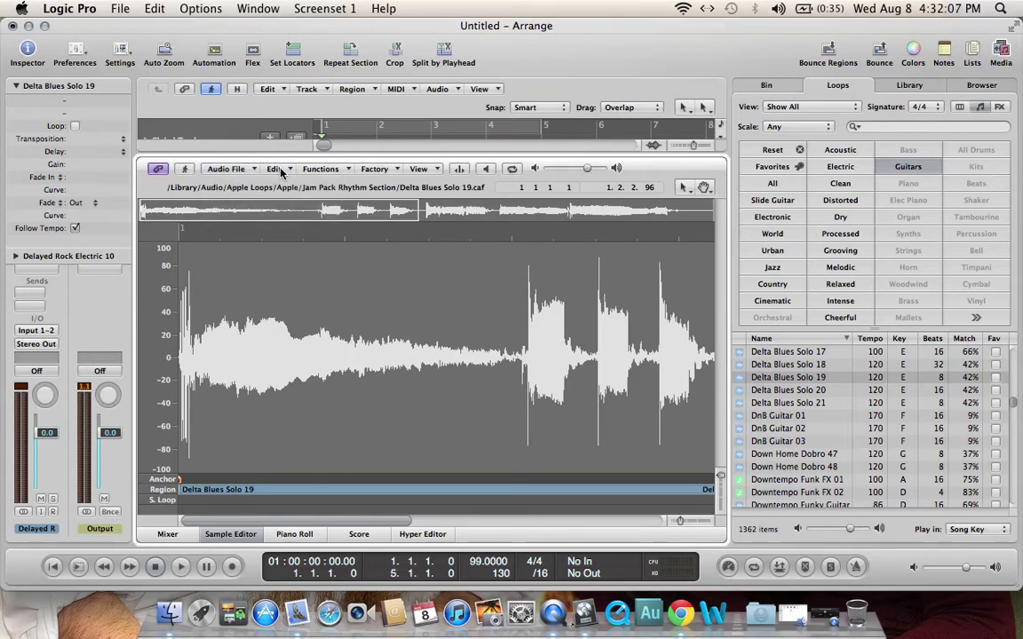
pyautogui.click(276, 169)
pyautogui.click(332, 170)
pyautogui.click(334, 169)
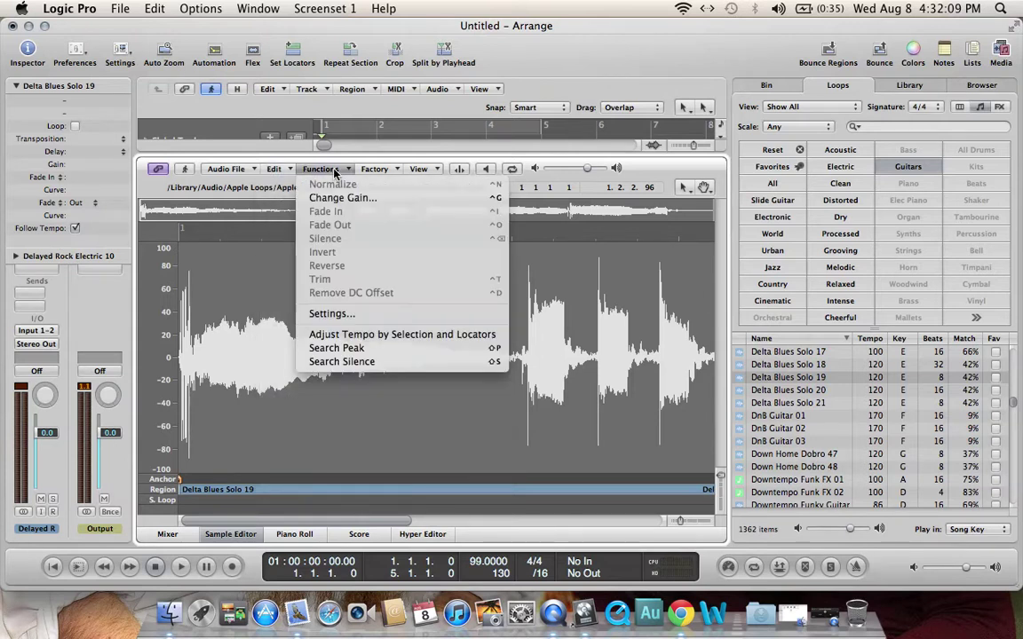
pyautogui.click(397, 431)
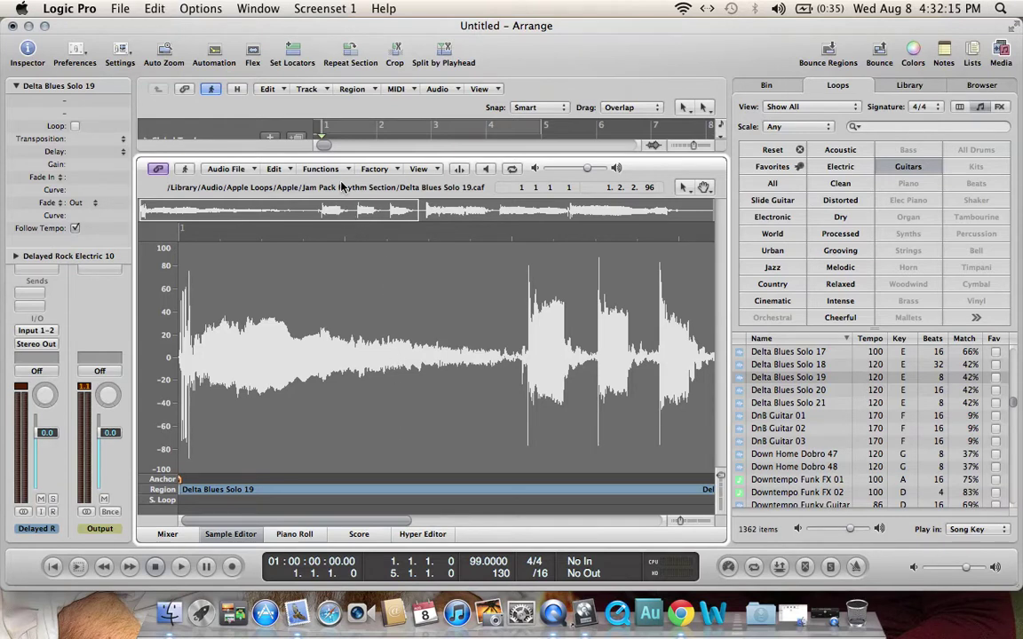
pyautogui.click(312, 169)
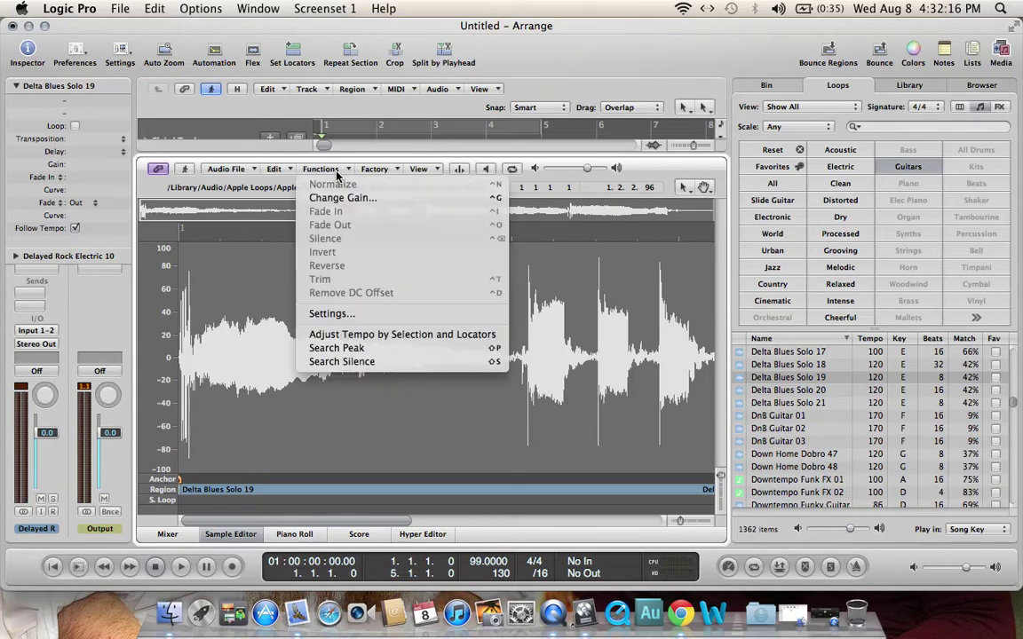
pyautogui.click(420, 421)
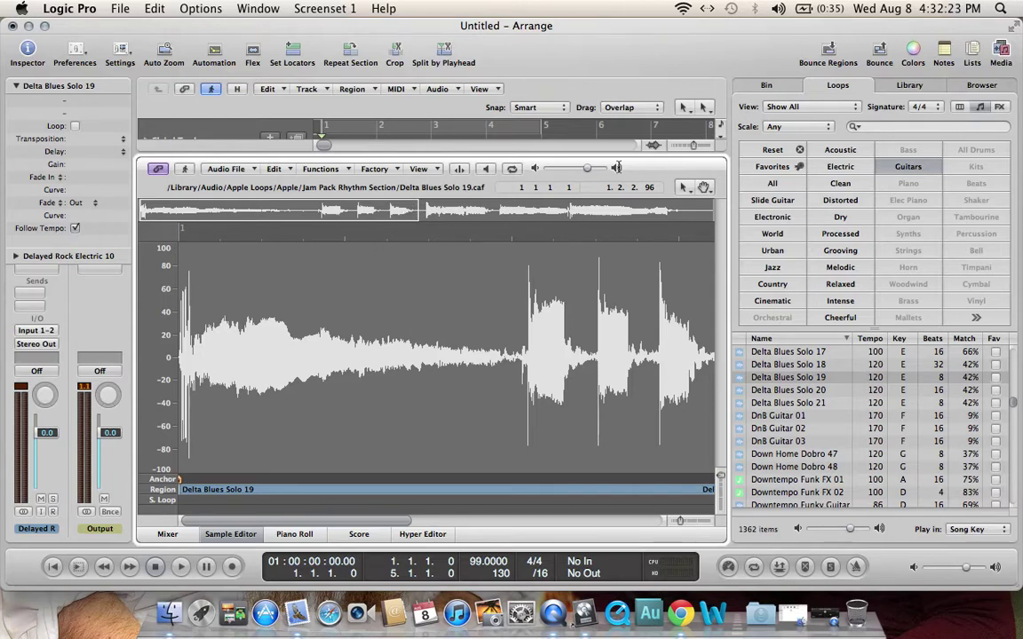
pyautogui.click(396, 167)
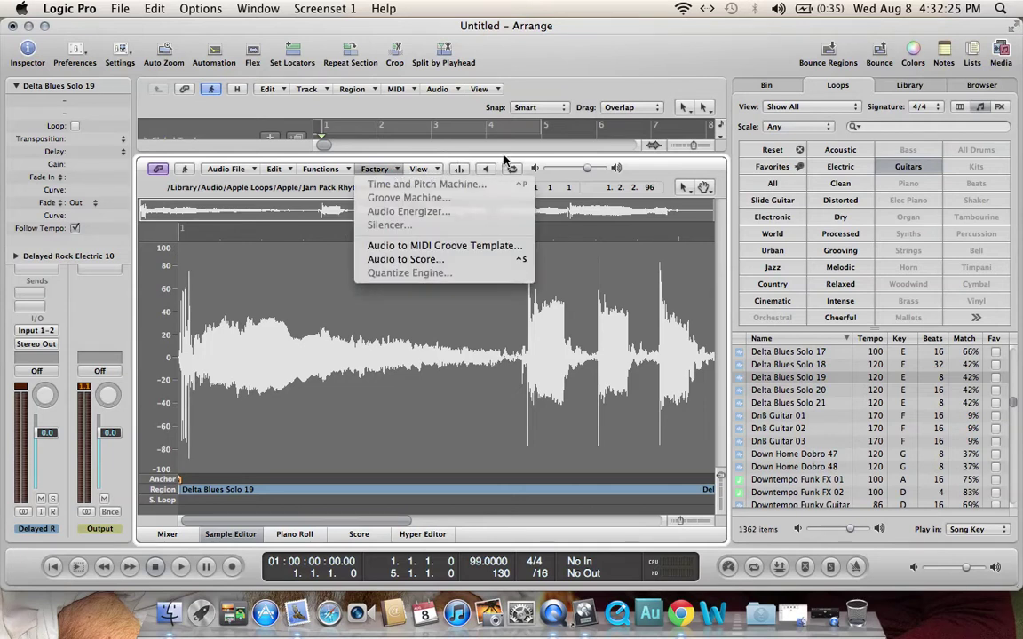
pyautogui.click(455, 146)
# Close the Sample Editor and bounce Delta Blues Solo 19 in place to a new track, deleting the source region.
pyautogui.moveTo(495, 161); pyautogui.dragTo(468, 555)
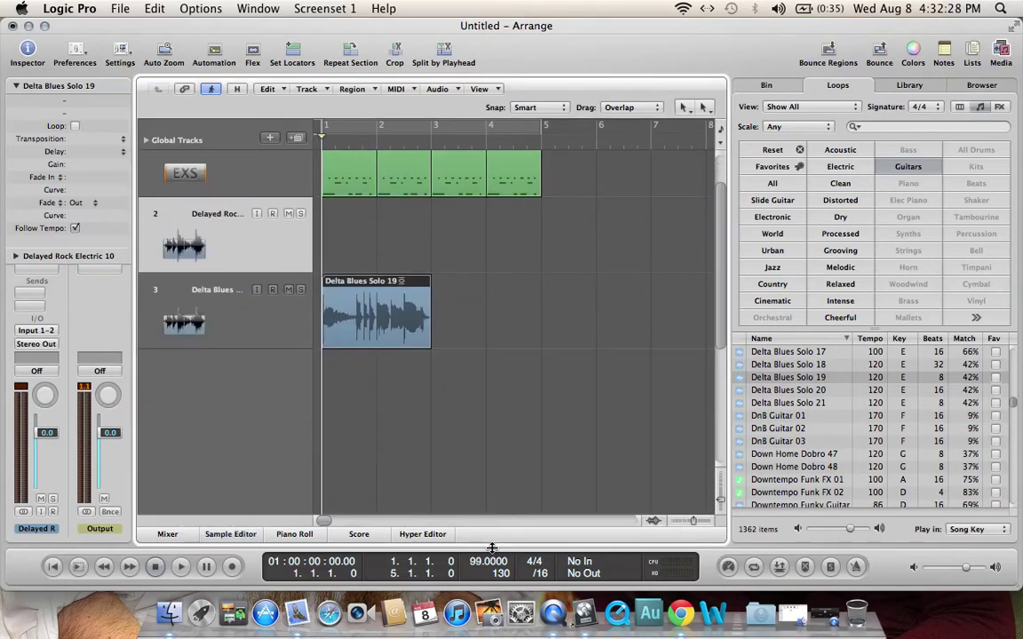
pyautogui.rightClick(384, 346)
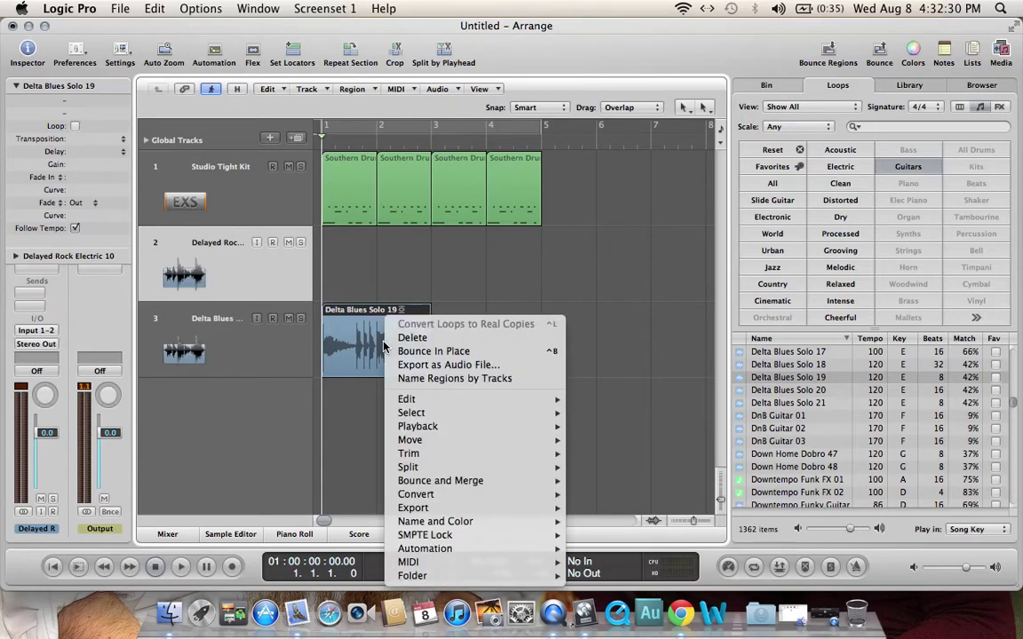
pyautogui.click(439, 352)
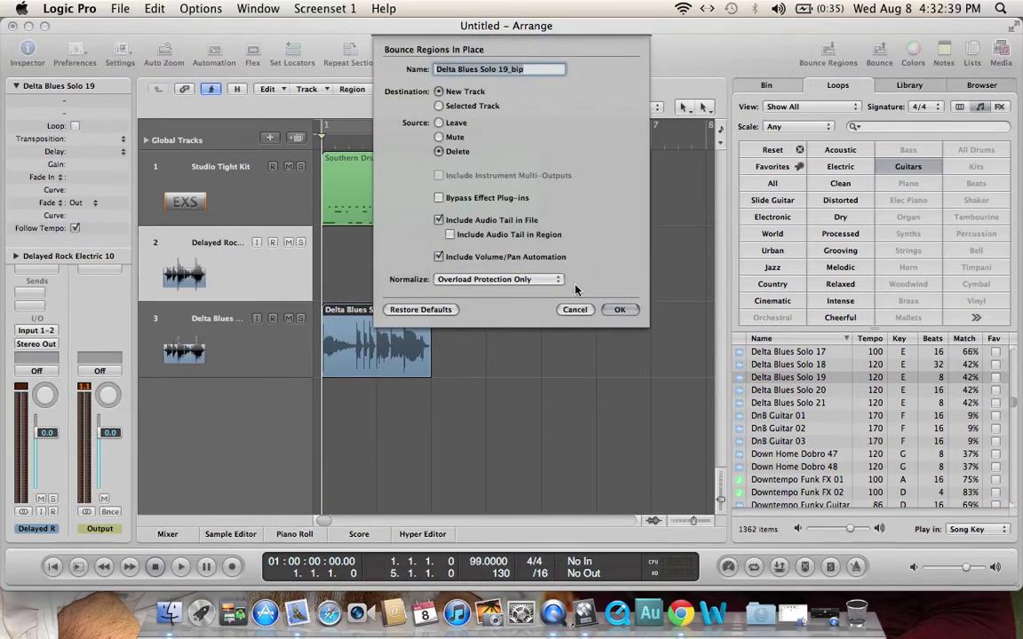
pyautogui.click(624, 310)
pyautogui.click(619, 309)
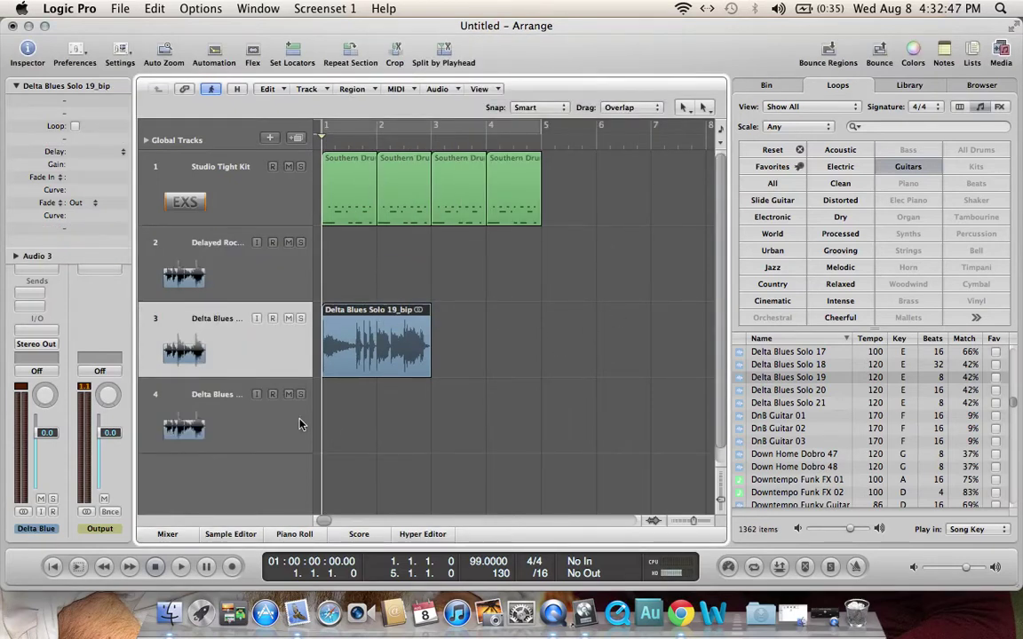
# Reverse the bounced Delta Blues Solo 19_bip audio in the Sample Editor and play it back.
pyautogui.doubleClick(359, 348)
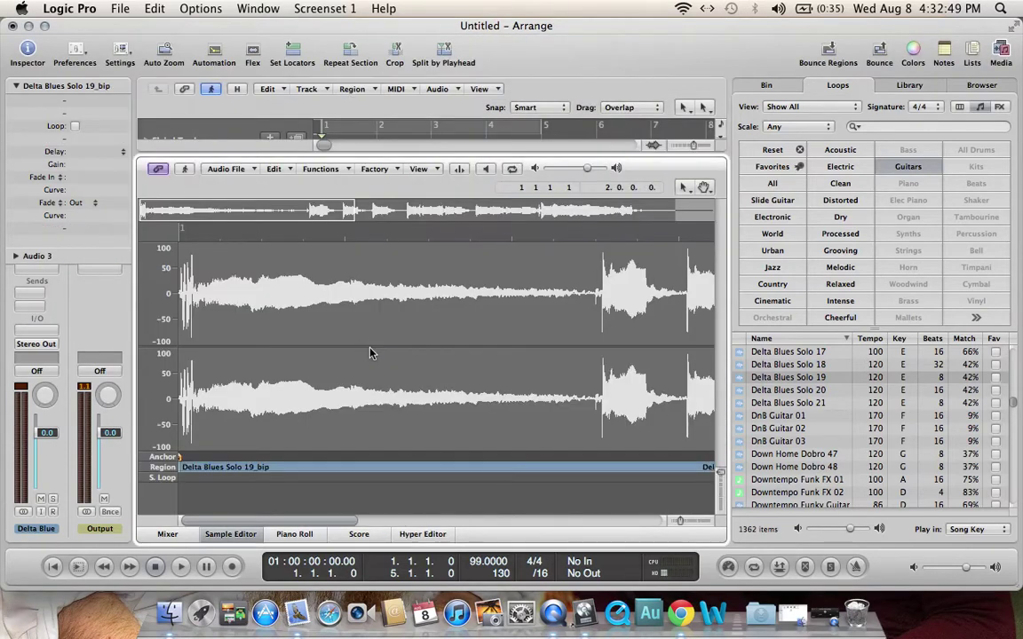
pyautogui.click(395, 171)
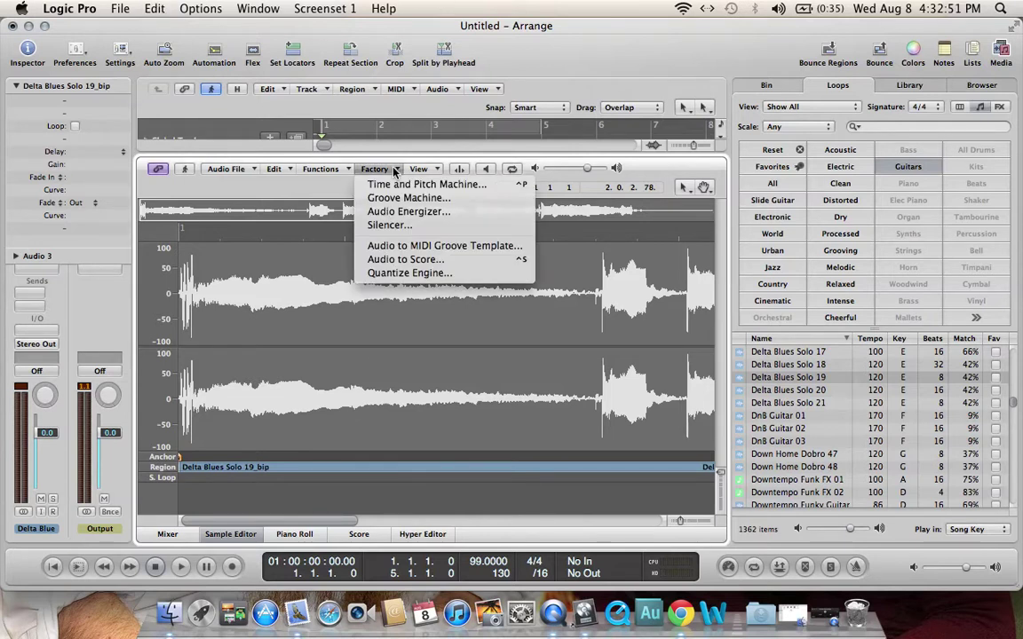
pyautogui.click(338, 168)
pyautogui.click(319, 169)
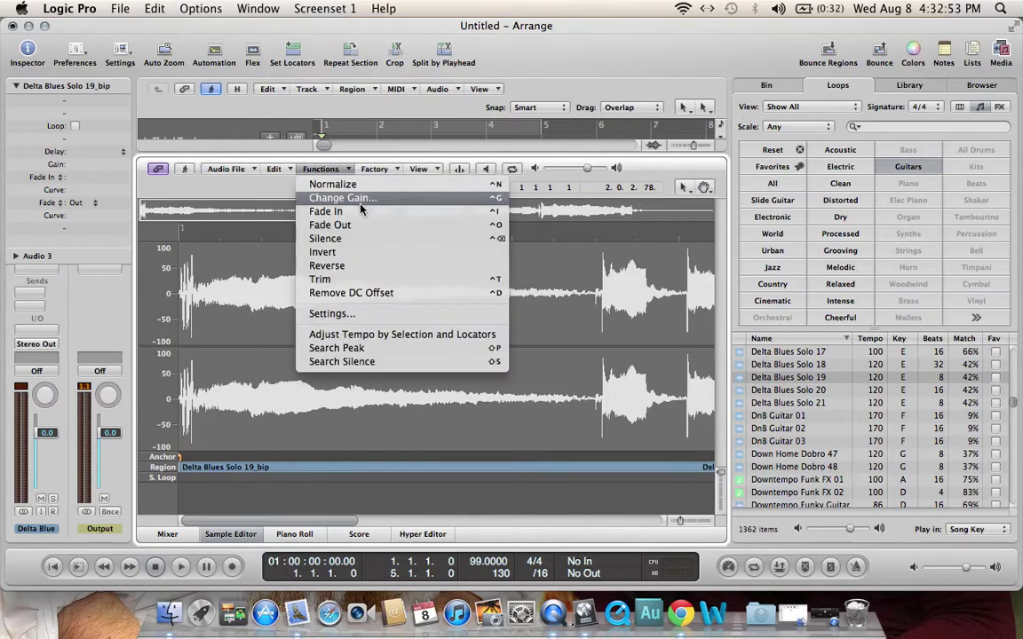
pyautogui.click(367, 266)
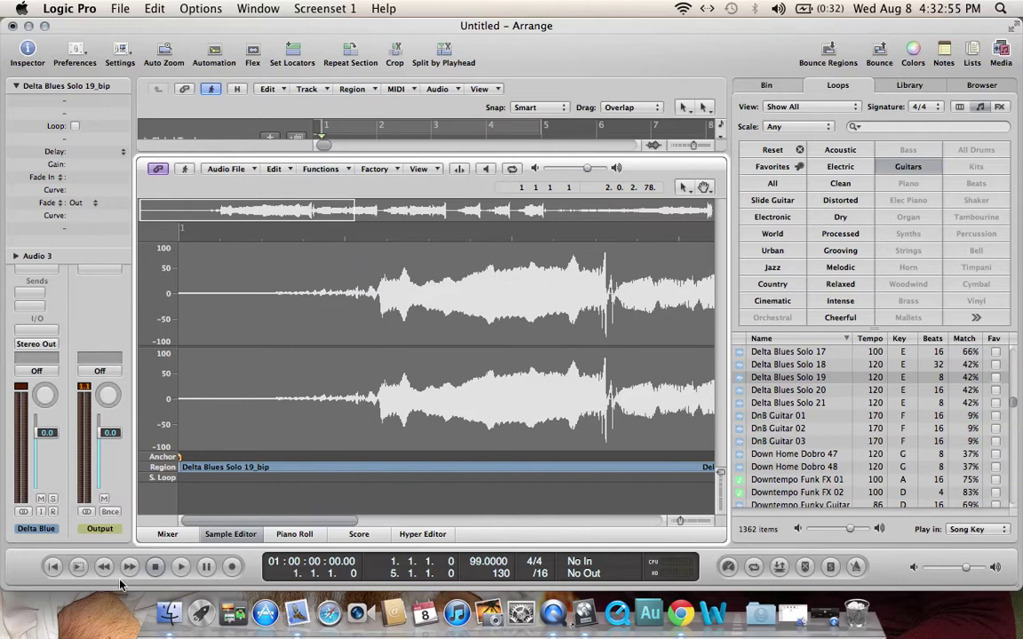
pyautogui.press('space')
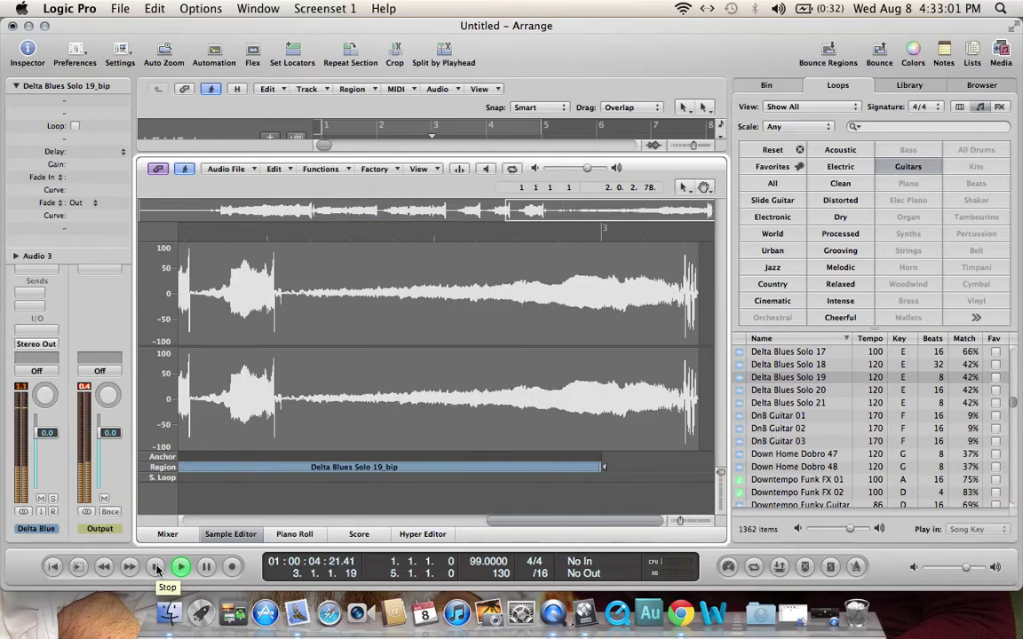
pyautogui.click(155, 566)
# Apply a Fade In to the reversed Delta Blues Solo 19_bip audio in the Sample Editor.
pyautogui.click(322, 169)
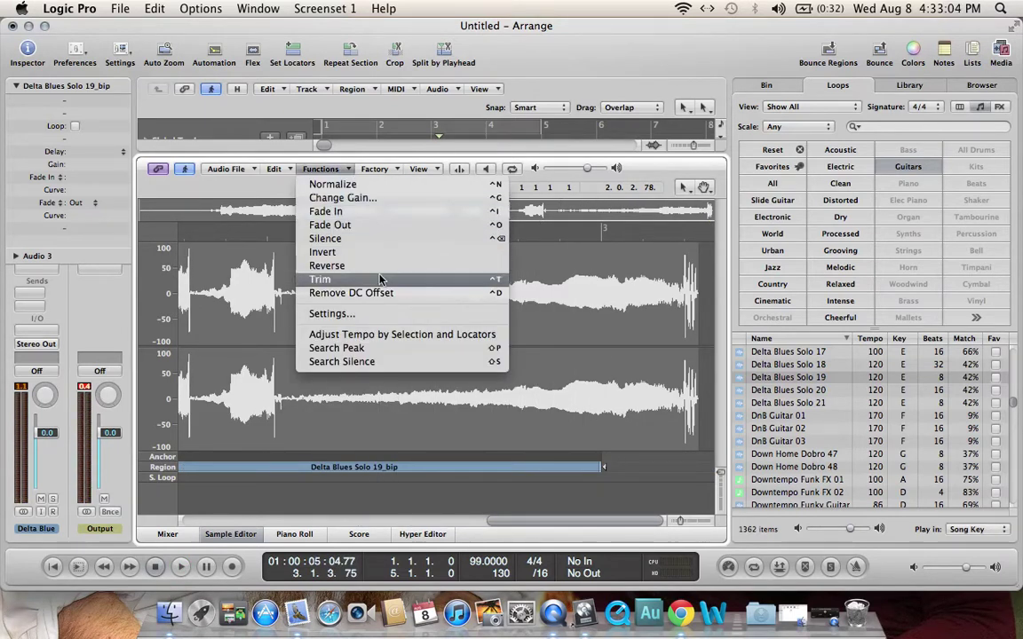
pyautogui.click(419, 318)
pyautogui.click(600, 473)
pyautogui.click(347, 168)
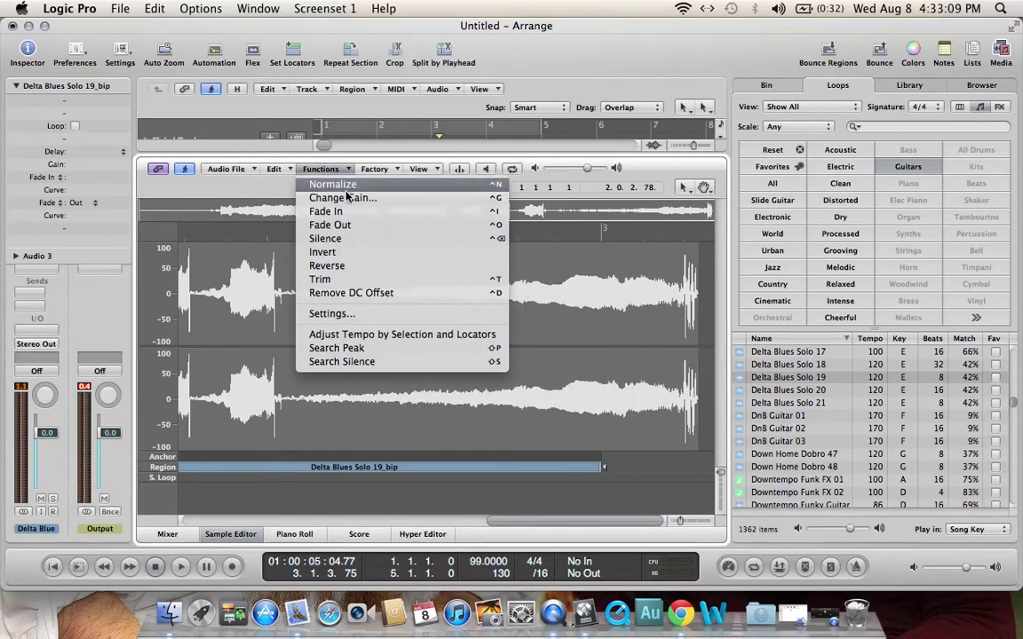
pyautogui.click(361, 213)
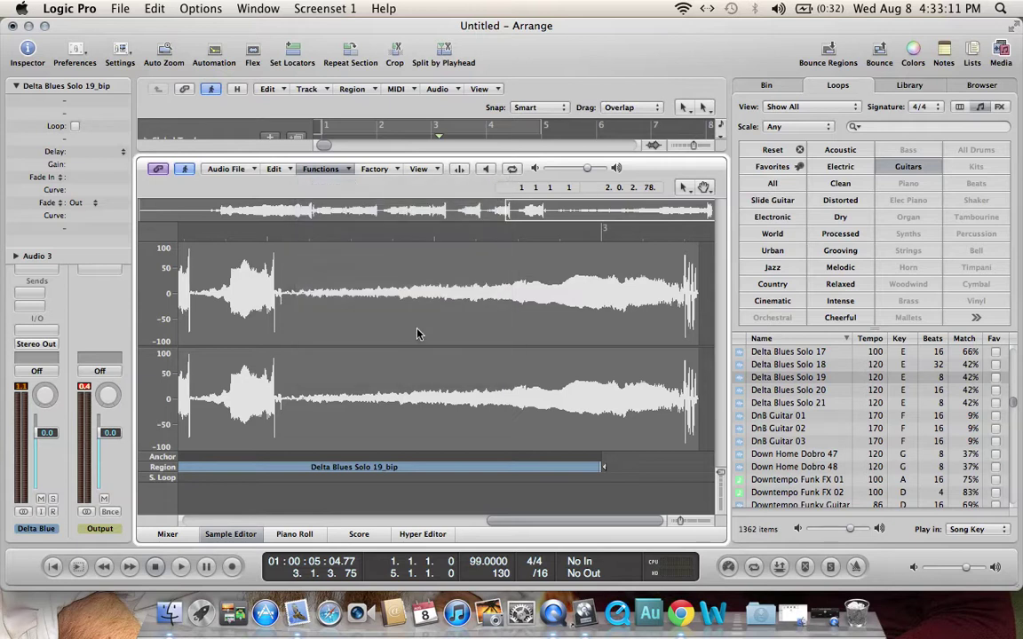
# Check the faded waveform from its beginning, play it from bar 1 and stop playback.
pyautogui.moveTo(525, 520); pyautogui.dragTo(209, 451)
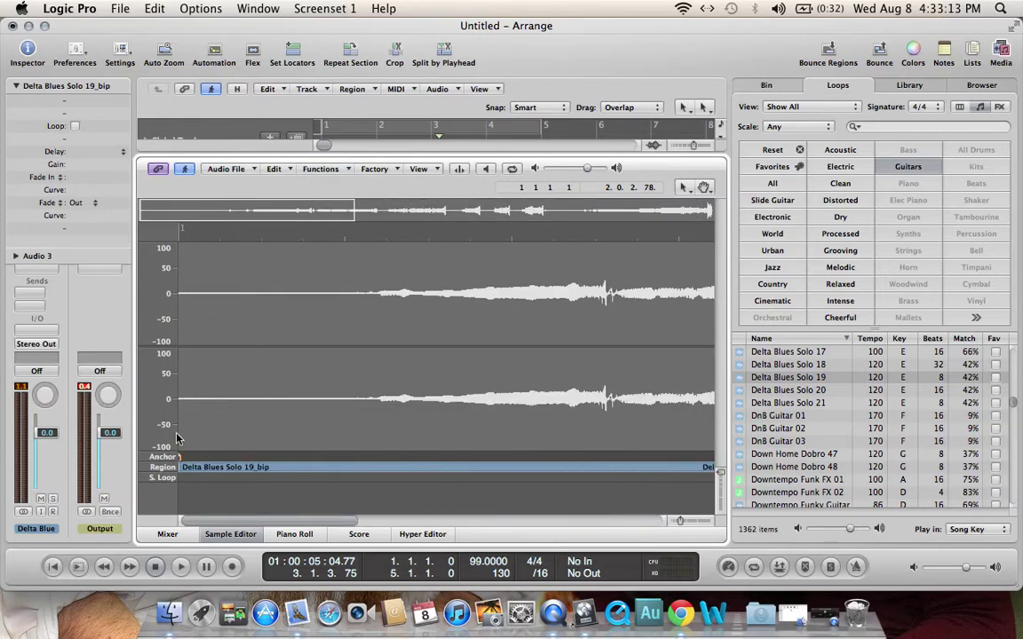
pyautogui.click(180, 566)
pyautogui.click(158, 568)
pyautogui.press('space')
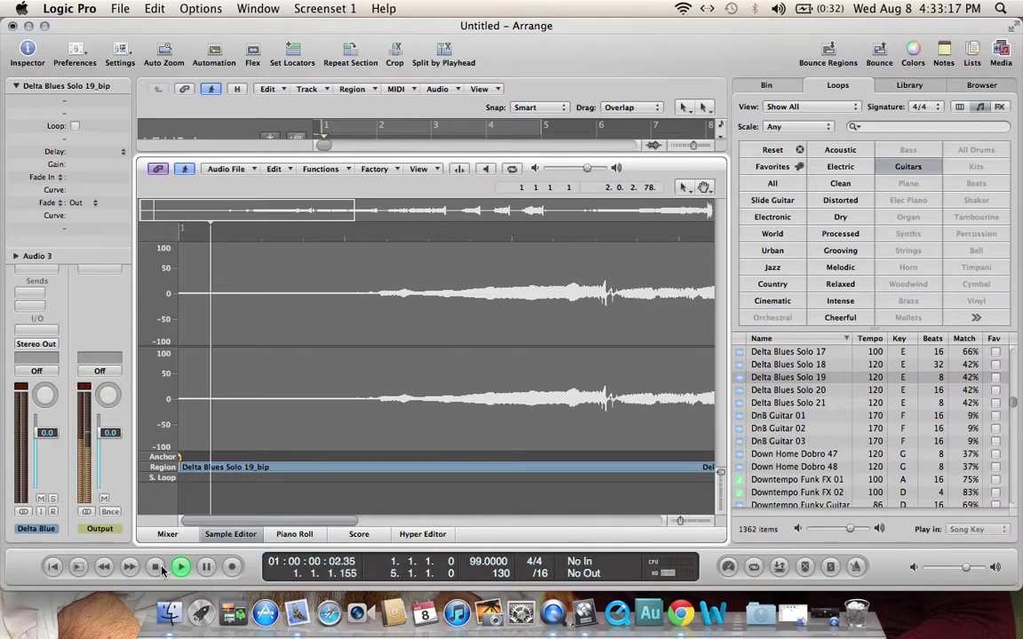
pyautogui.click(154, 566)
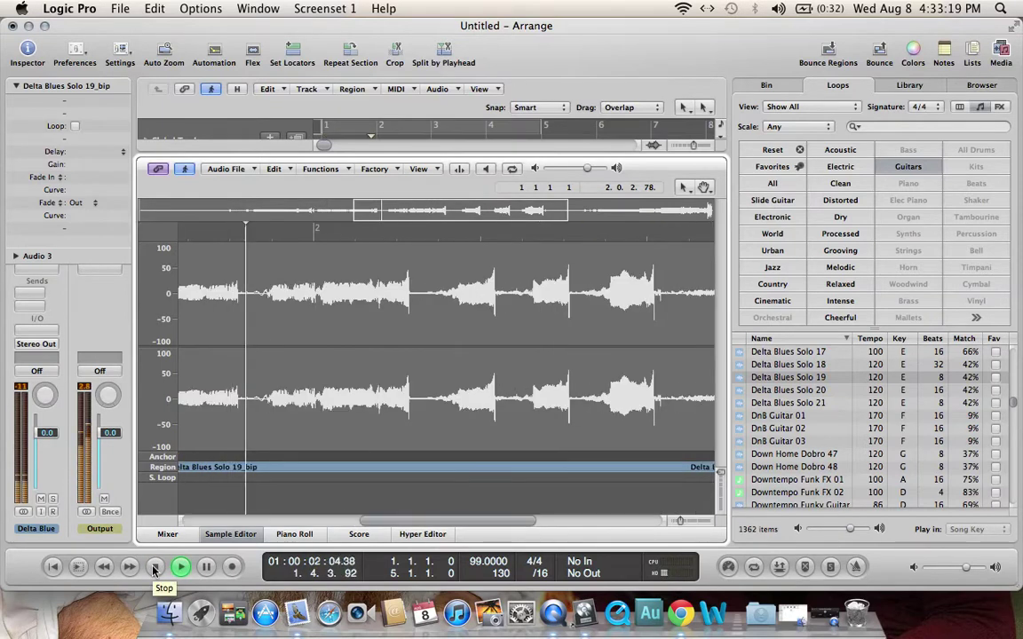
# Close the Sample Editor and delete both Delta Blues tracks, including the bounced region, and the Delayed Rock guitar track.
pyautogui.moveTo(402, 156); pyautogui.dragTo(426, 515)
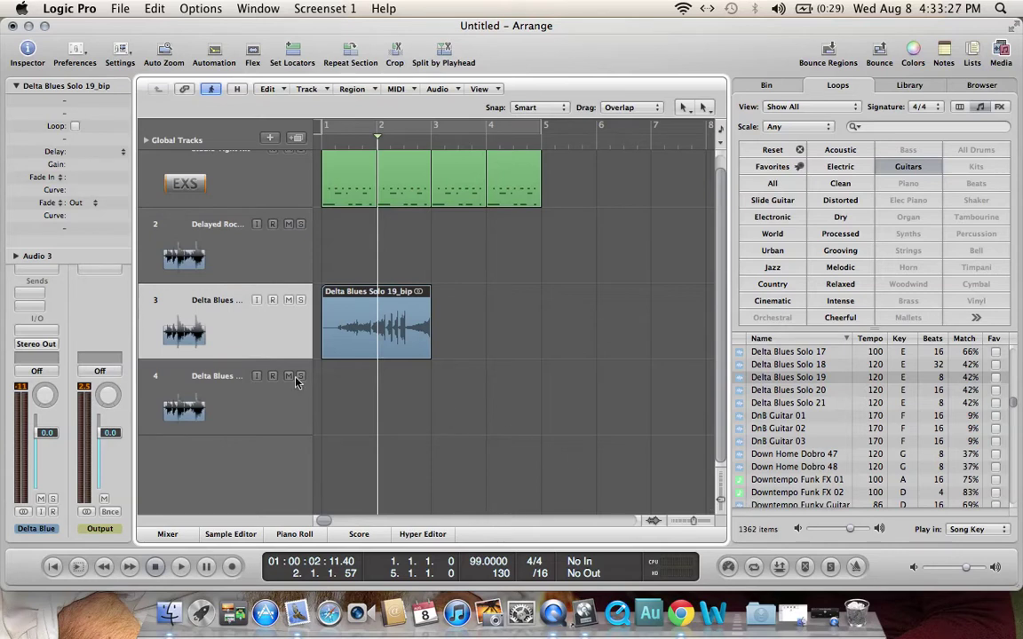
pyautogui.click(205, 392)
pyautogui.press('super+BackSpace')
pyautogui.click(187, 352)
pyautogui.press('super+BackSpace')
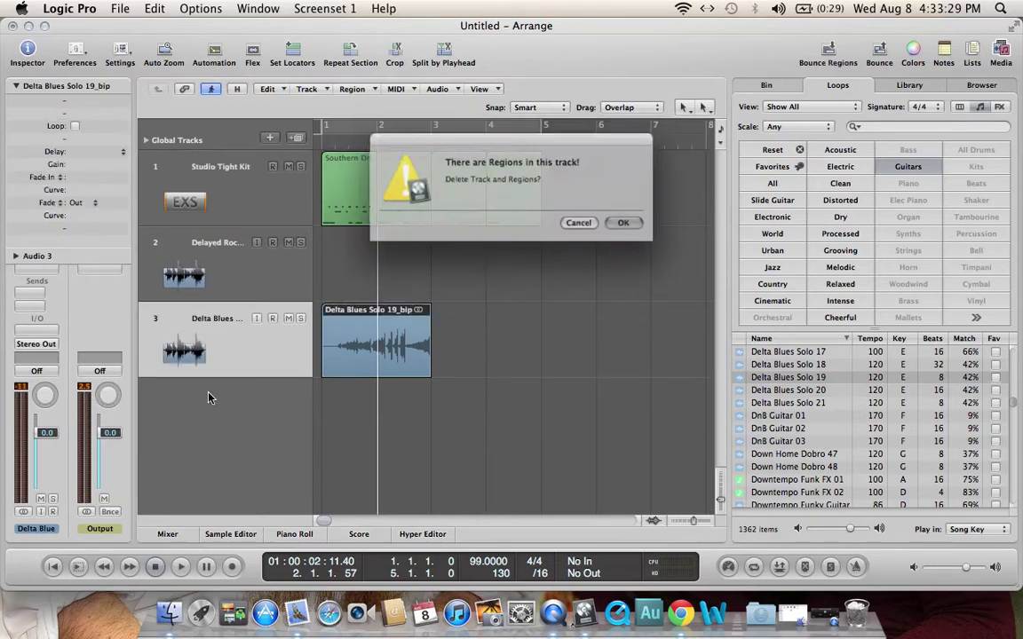
pyautogui.click(618, 222)
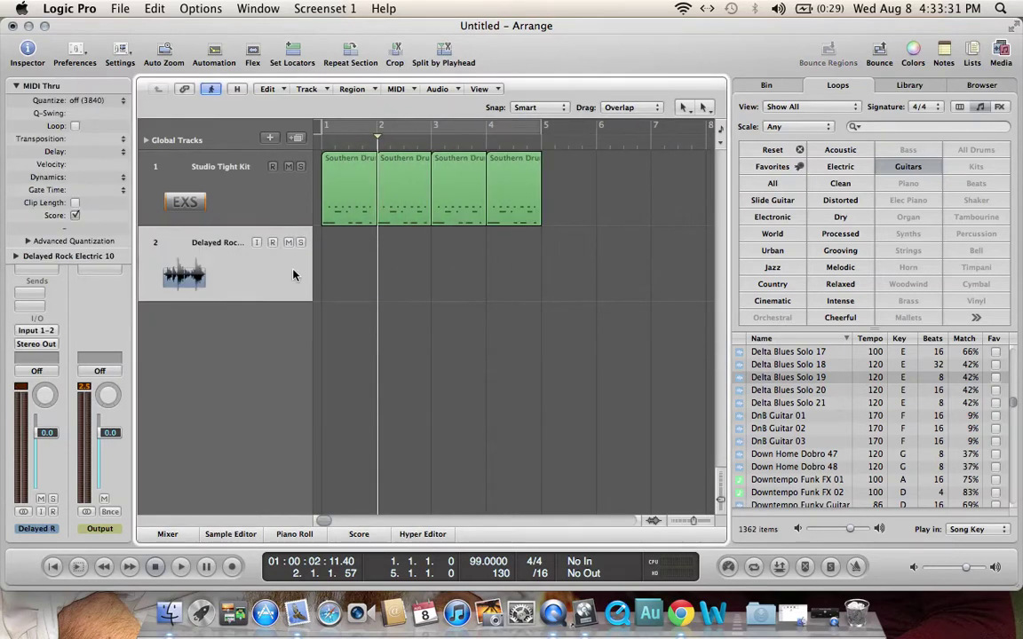
pyautogui.press('super+BackSpace')
# Delete all the Southern Drum regions from the Studio Tight Kit track.
pyautogui.click(502, 174)
pyautogui.press('super+a')
pyautogui.press('BackSpace')
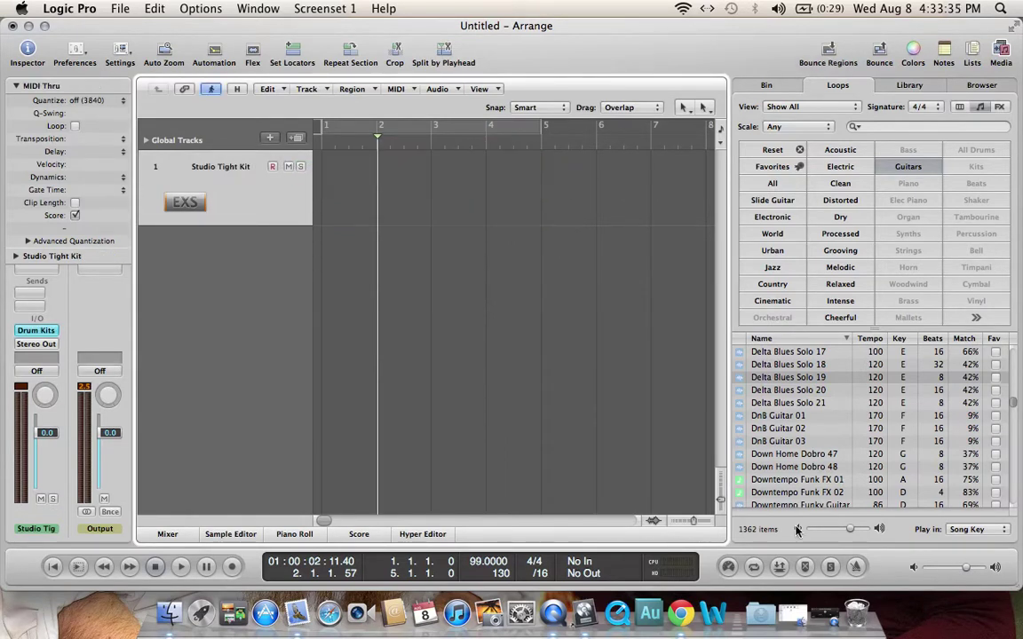
# Show the Caps Lock Keyboard, play a few test notes on the Studio Tight Kit track and return the playhead to bar 1.
pyautogui.click(832, 613)
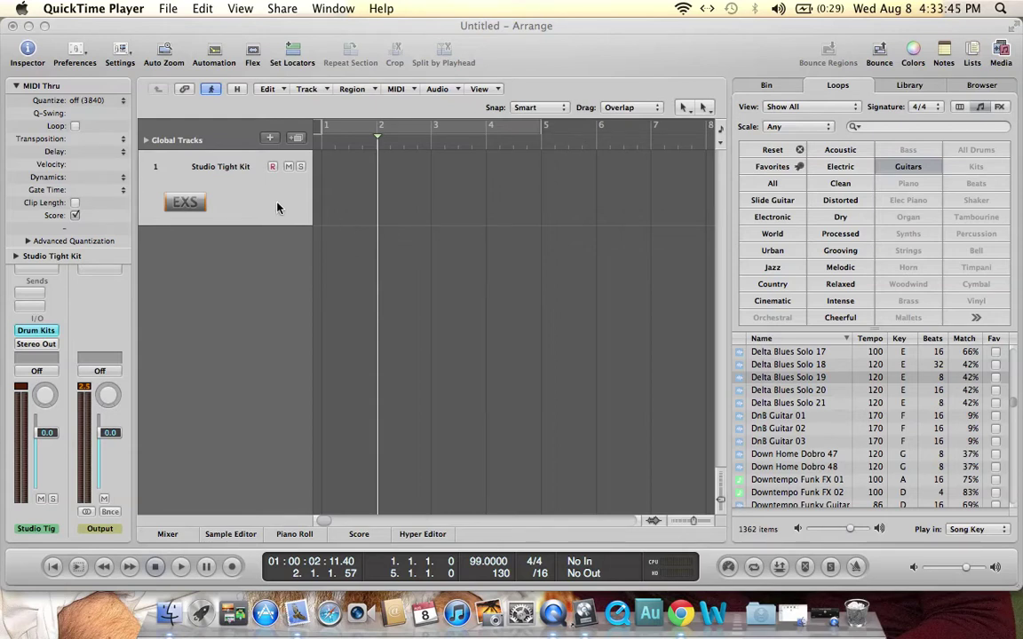
pyautogui.click(277, 208)
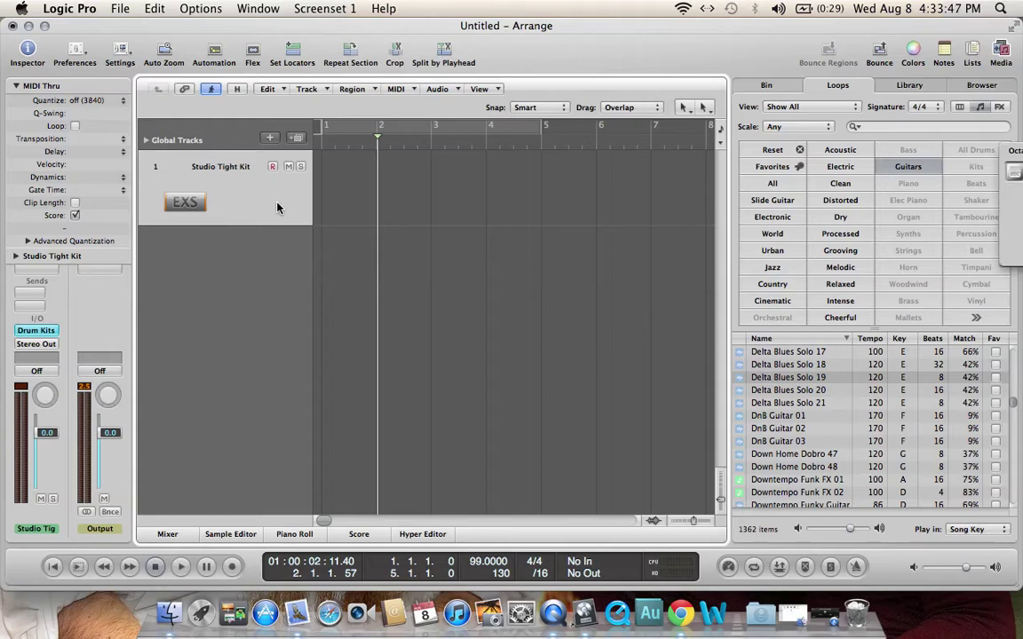
pyautogui.press('a')
pyautogui.press('d')
pyautogui.press('h')
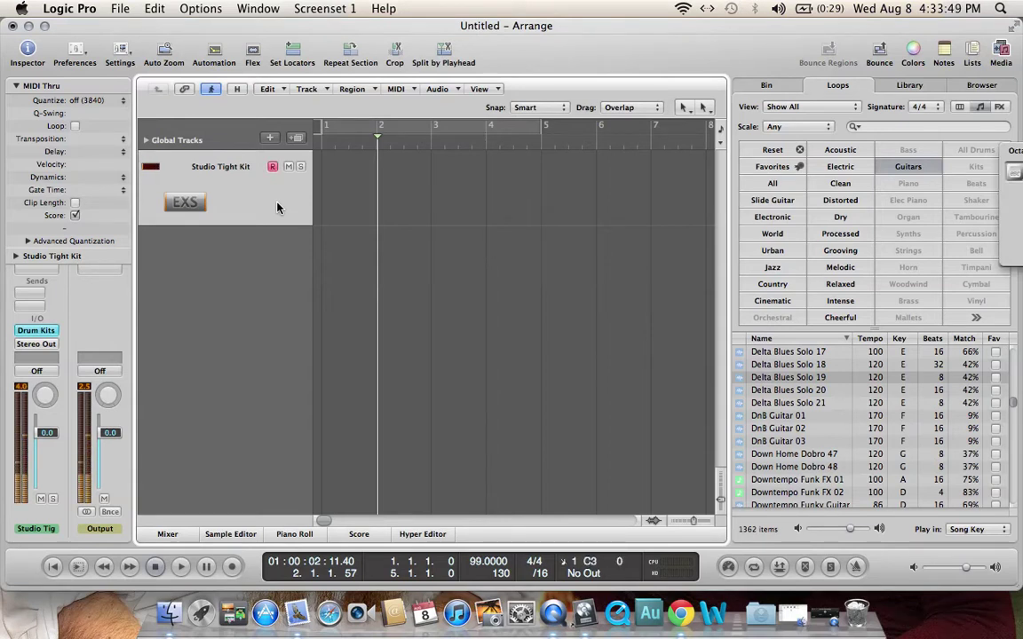
pyautogui.click(155, 568)
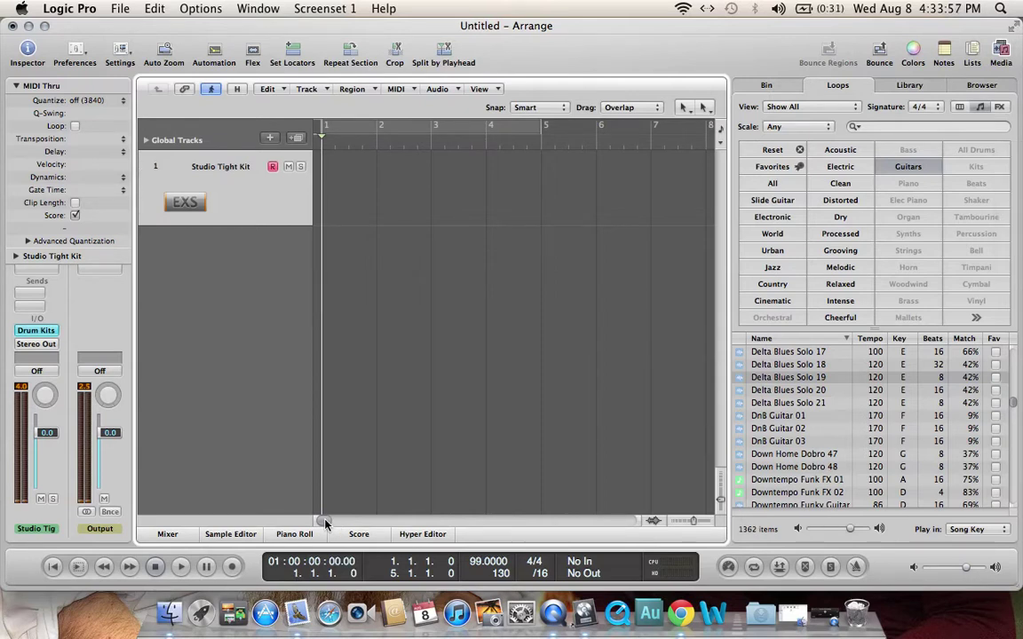
# Move the Caps Lock Keyboard fully into view over the loop browser and try out its note keys.
pyautogui.moveTo(1018, 240); pyautogui.dragTo(739, 188)
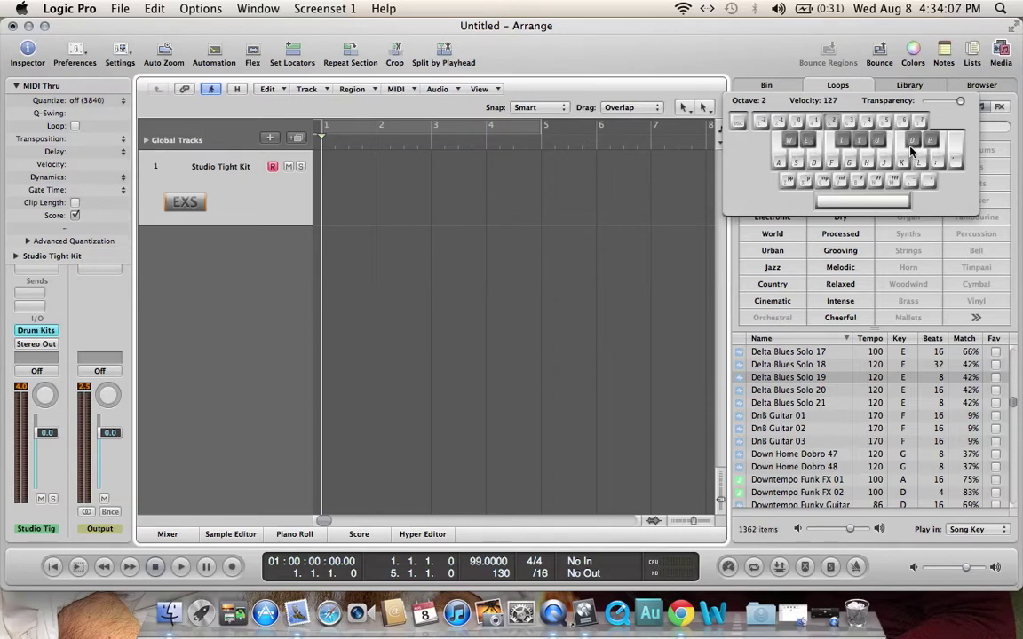
pyautogui.click(790, 164)
pyautogui.moveTo(785, 161); pyautogui.dragTo(865, 165)
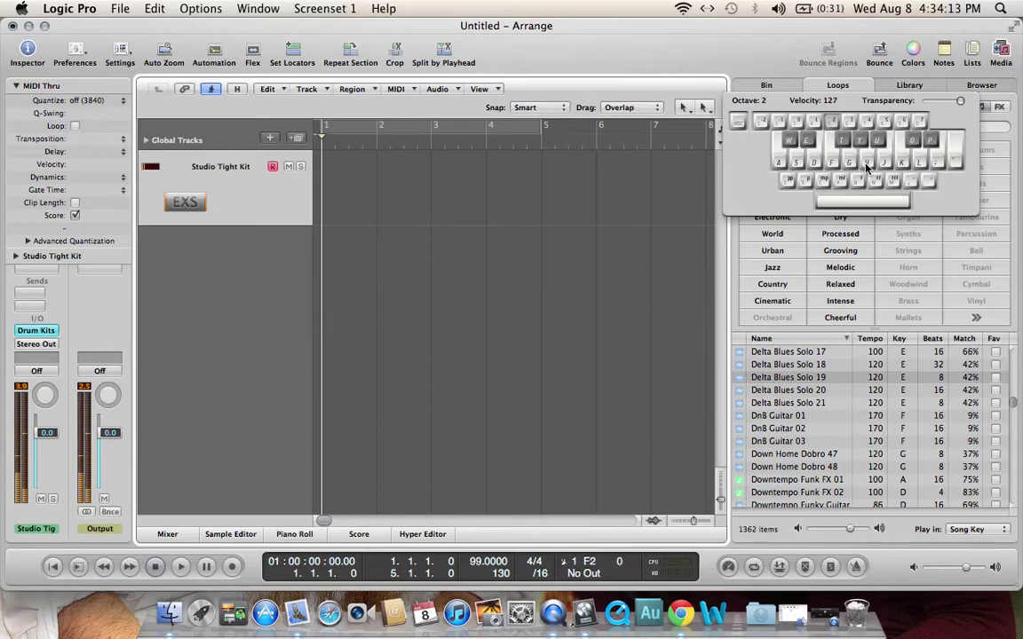
pyautogui.click(906, 163)
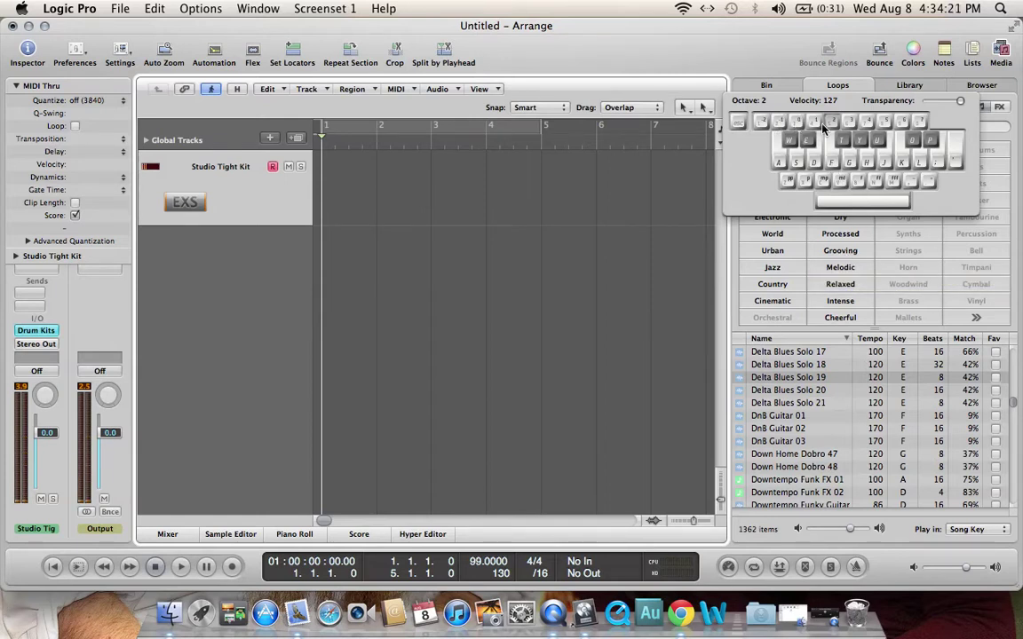
# Set the Caps Lock Keyboard to octave 3 and play several notes on the Studio Tight Kit.
pyautogui.press('z')
pyautogui.press('z')
pyautogui.press('x')
pyautogui.press('x')
pyautogui.press('x')
pyautogui.press('s')
pyautogui.press('h')
pyautogui.press('j')
pyautogui.press('g')
pyautogui.press('f')
# Load the EVP88 electric piano on the Studio Tight Kit track and play a D minor chord.
pyautogui.click(52, 335)
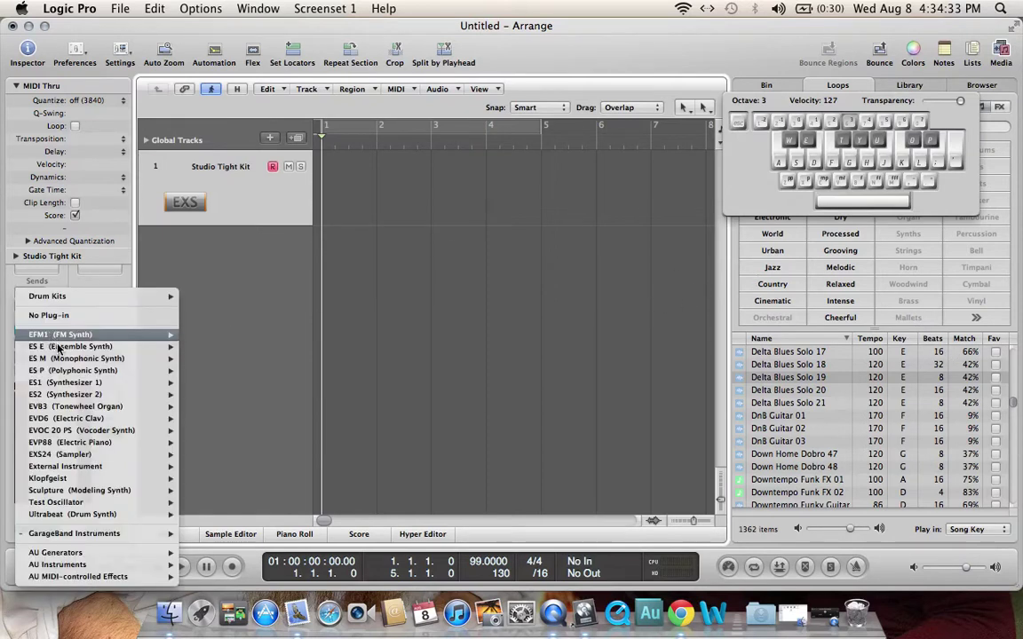
pyautogui.moveTo(62, 351)
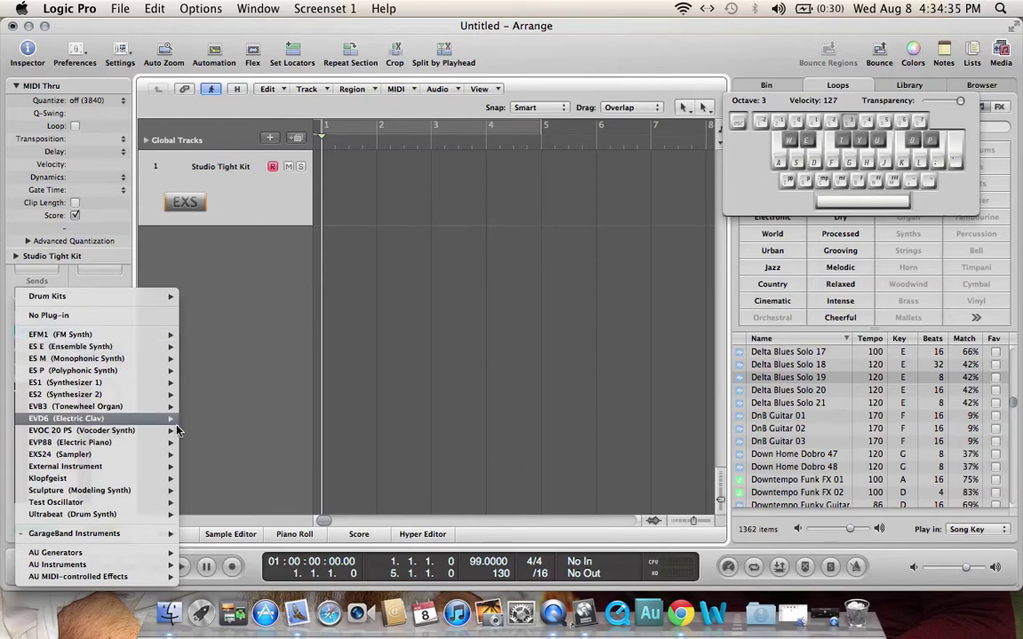
pyautogui.click(203, 443)
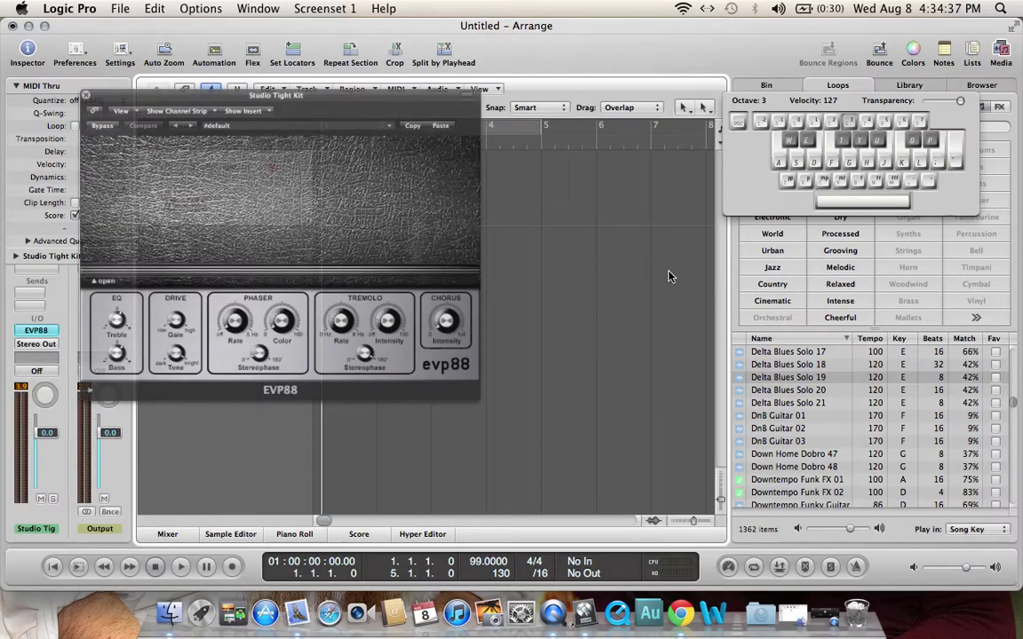
pyautogui.press('s')
pyautogui.press('f')
pyautogui.press('h')
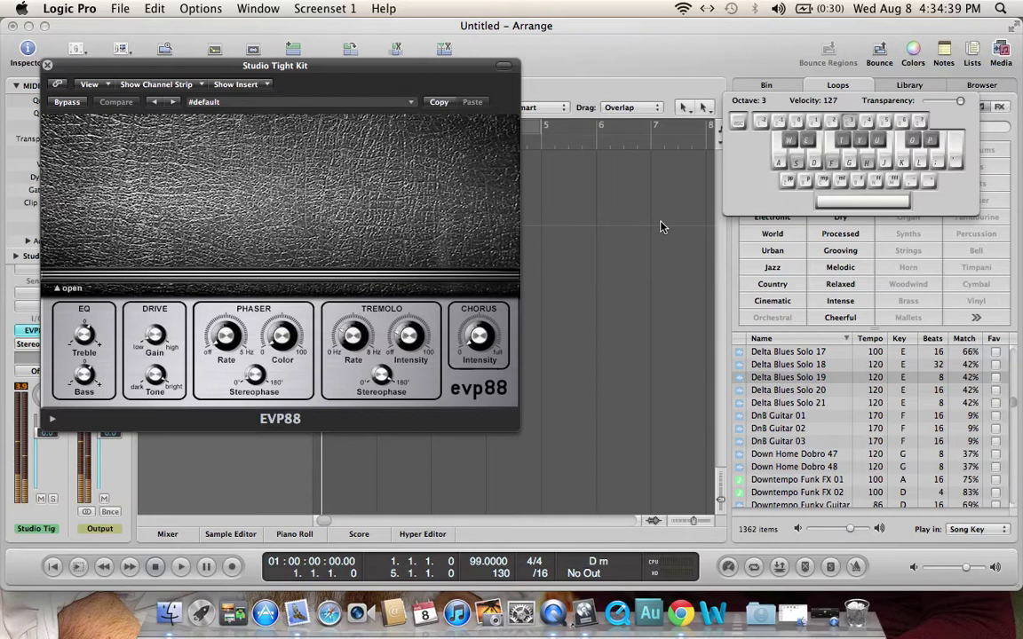
# Play chords on the EVP88 in different octaves and set the Caps Lock Keyboard to octave 1.
pyautogui.press('7')
pyautogui.press('d')
pyautogui.press('g')
pyautogui.press('j')
pyautogui.press('5')
pyautogui.press('d')
pyautogui.press('g')
pyautogui.press('j')
pyautogui.press('z')
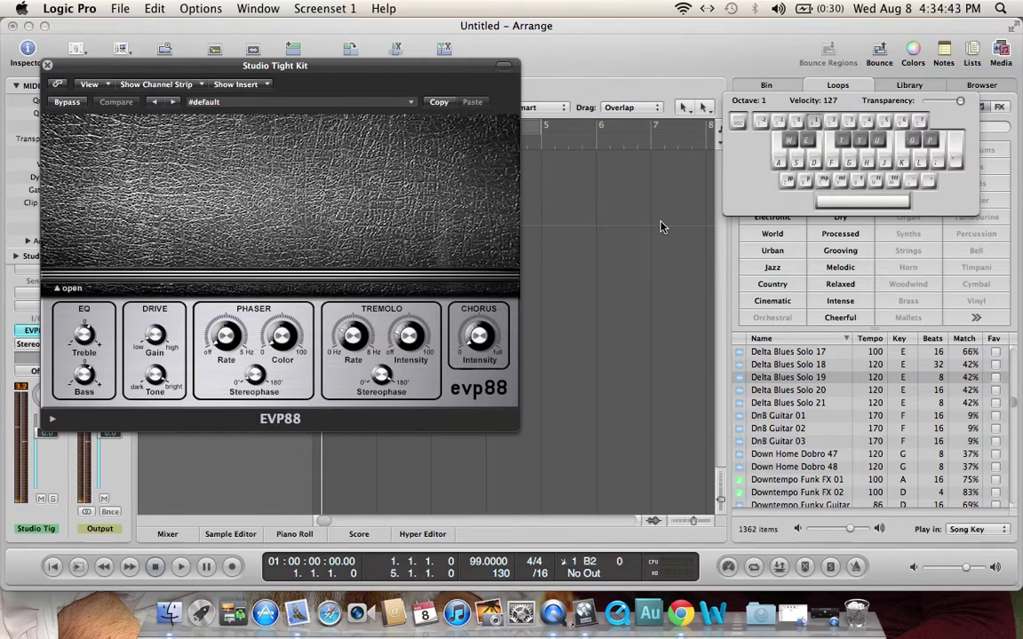
# Play a run of low notes on the EVP88 and set the Caps Lock Keyboard to octave 2.
pyautogui.press('f')
pyautogui.press('s')
pyautogui.press('g')
pyautogui.press('d')
pyautogui.press('f')
pyautogui.press('j')
pyautogui.press('g')
pyautogui.press('l')
pyautogui.press('j')
pyautogui.press('x')
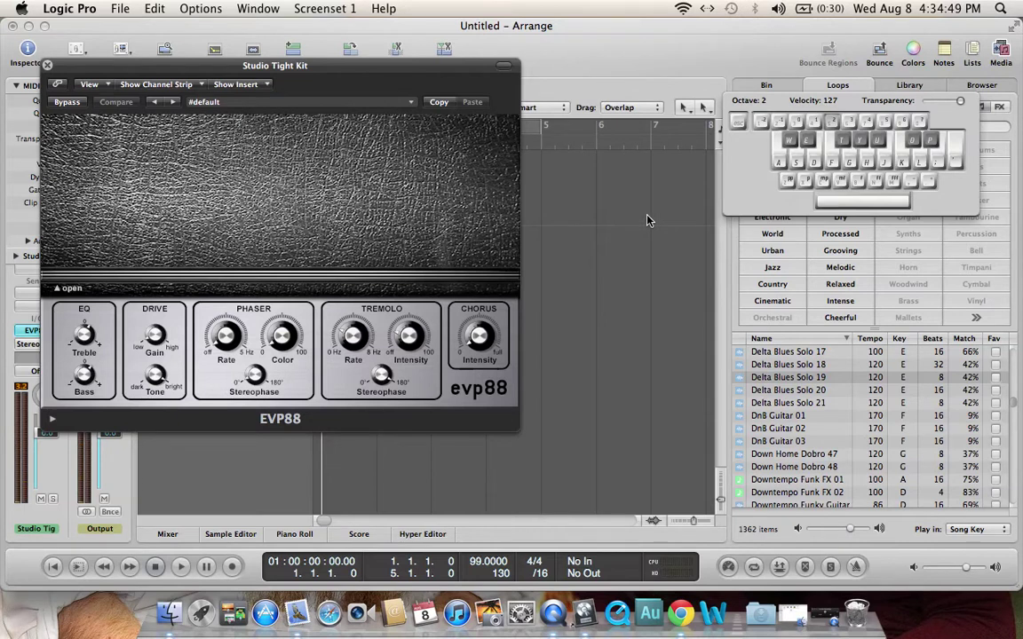
# Play a chord on the EVP88 in octave 2, followed by an ascending and descending run including black-key notes.
pyautogui.press('a')
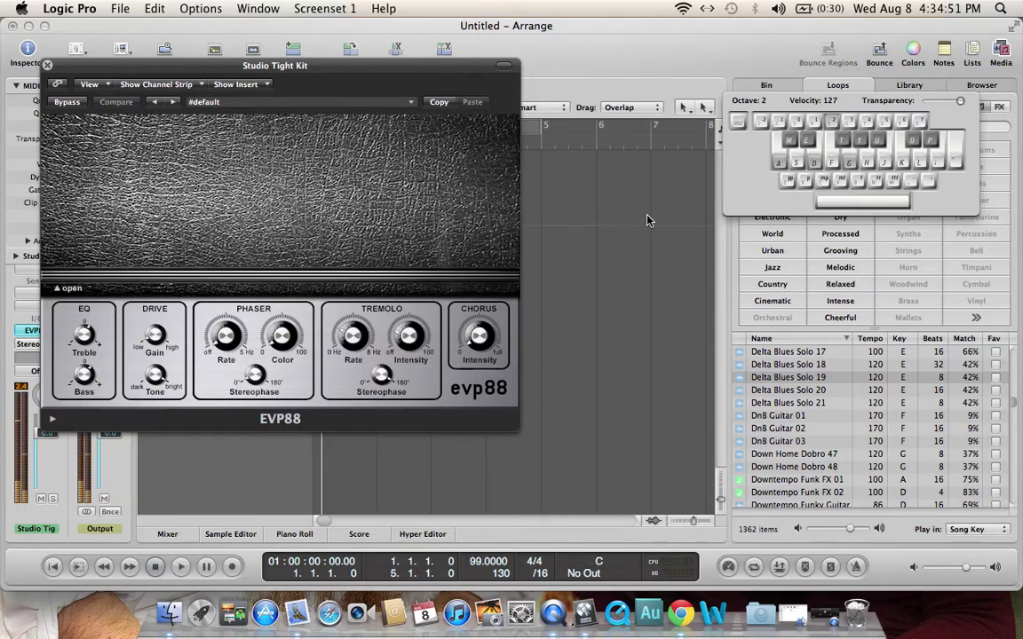
pyautogui.press('f')
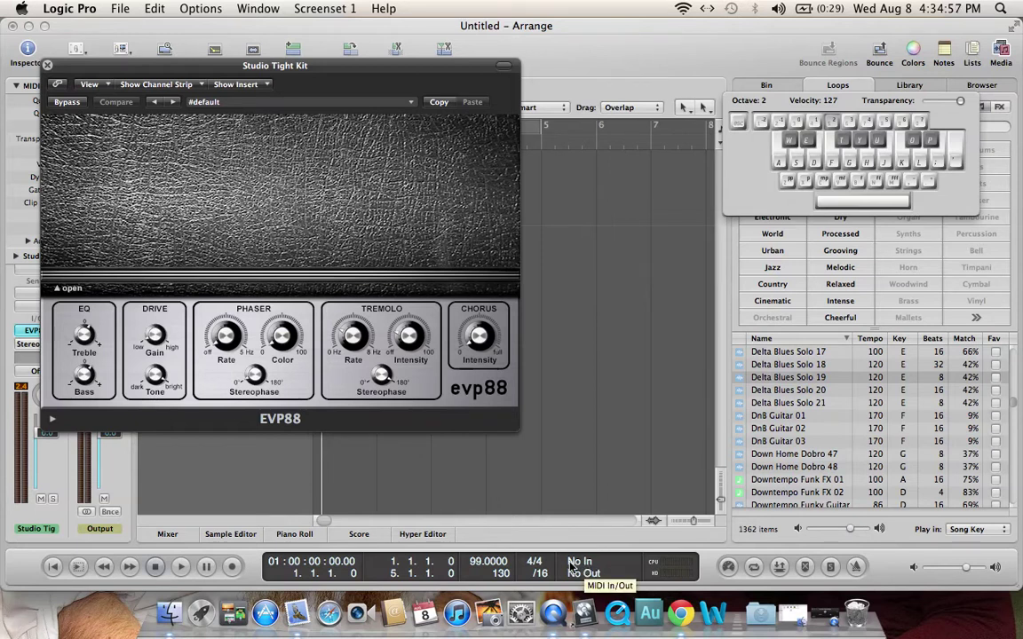
pyautogui.press('a')
pyautogui.press('s')
pyautogui.press('d')
pyautogui.press('f')
pyautogui.press('g')
pyautogui.press('h')
pyautogui.press('j')
pyautogui.press('k')
pyautogui.press('l')
pyautogui.press(';')
pyautogui.press("'")
pyautogui.press("'")
pyautogui.press(';')
pyautogui.press('k')
pyautogui.press('j')
pyautogui.press('h')
pyautogui.press('t')
pyautogui.press('u')
pyautogui.press('y')
pyautogui.press('d')
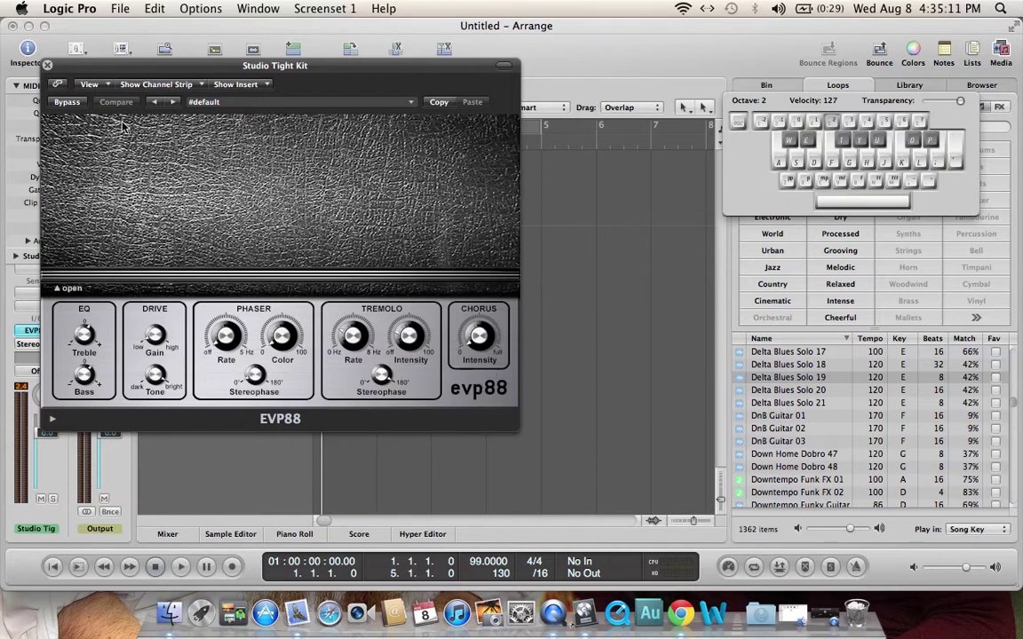
# Expand the EVP88's model section, choose the BrightStageMkII model with 77 voices, test a chord and set the tuning to -1.
pyautogui.click(55, 288)
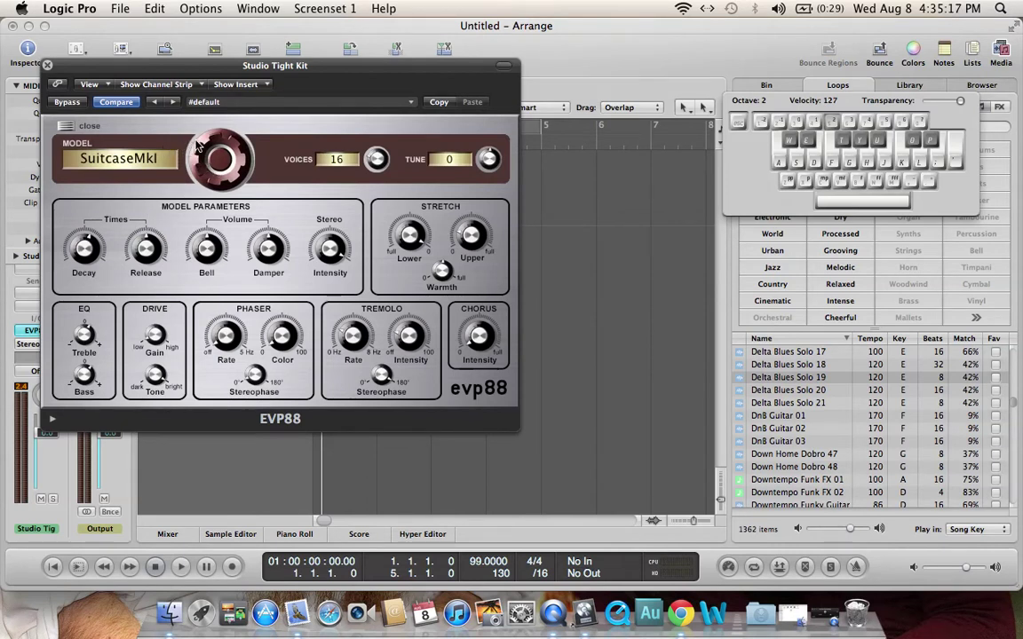
pyautogui.moveTo(205, 173); pyautogui.dragTo(211, 123)
pyautogui.moveTo(376, 168); pyautogui.dragTo(369, 117)
pyautogui.press('s')
pyautogui.press('f')
pyautogui.press('h')
pyautogui.moveTo(492, 160); pyautogui.dragTo(511, 318)
pyautogui.moveTo(488, 159); pyautogui.dragTo(493, 100)
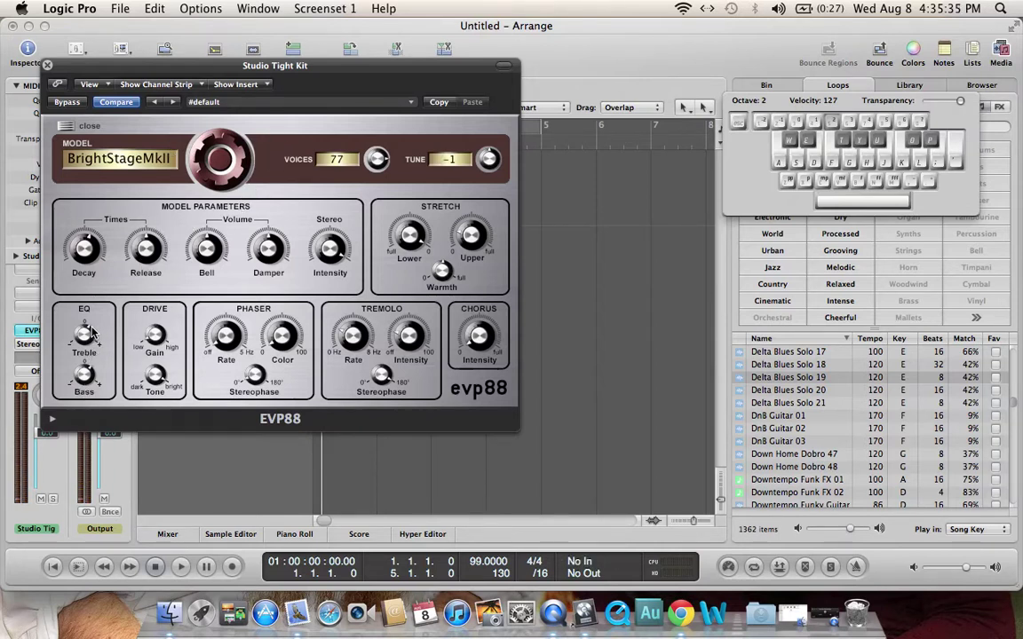
# Adjust the EVP88's treble and drive gain, and set its EQ bass to 8.0 dB.
pyautogui.moveTo(90, 335)
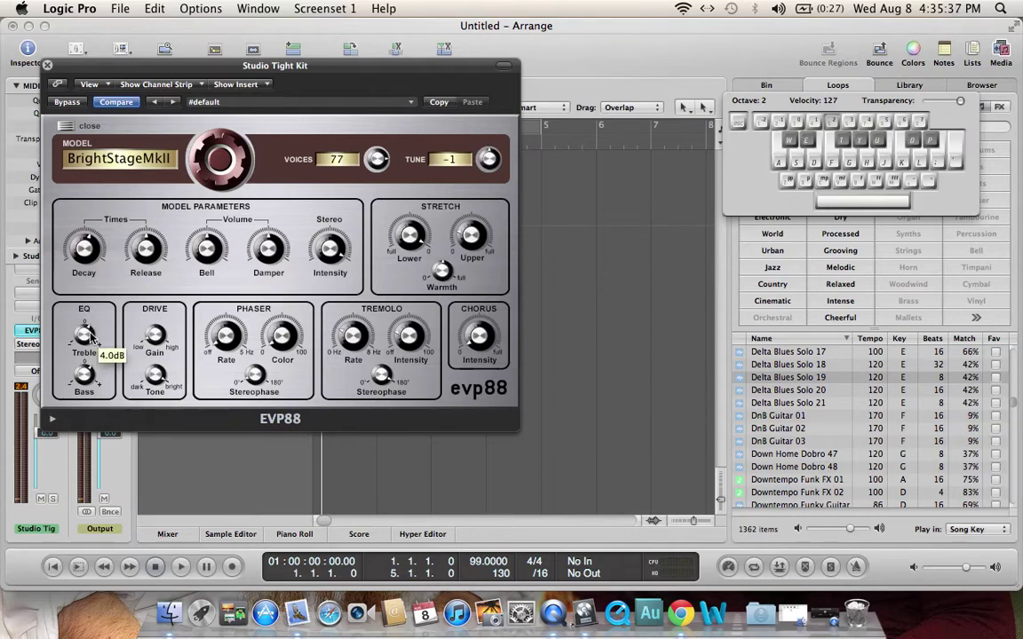
pyautogui.moveTo(91, 336); pyautogui.dragTo(93, 280)
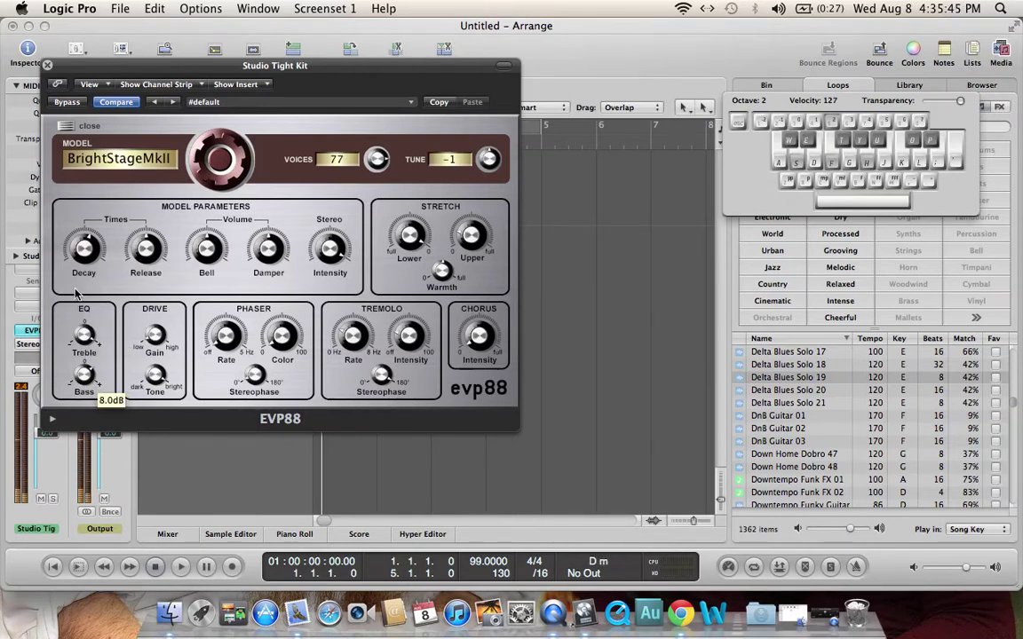
pyautogui.moveTo(155, 334); pyautogui.dragTo(130, 214)
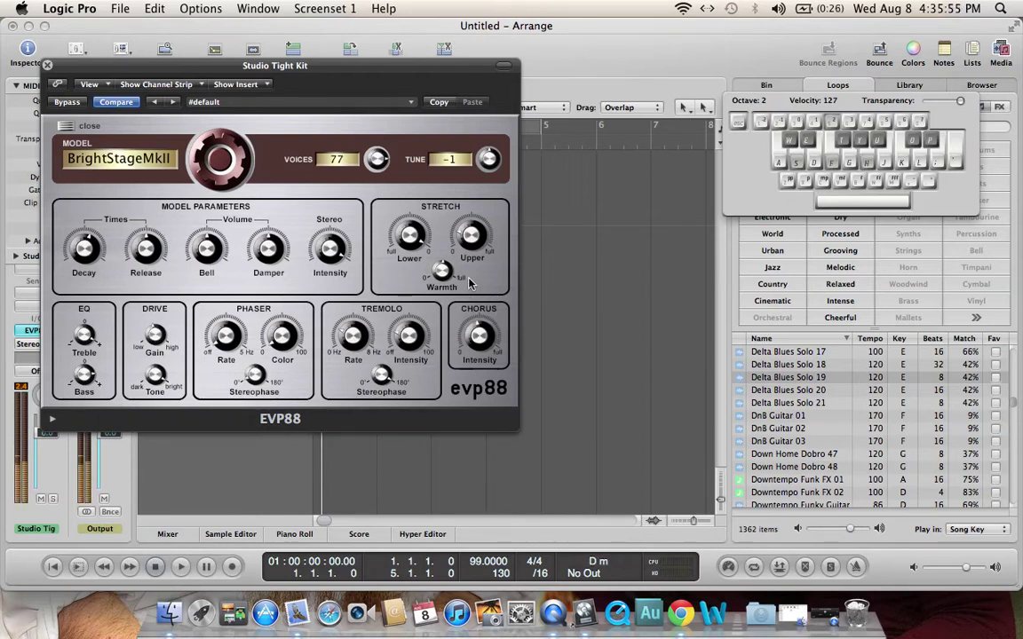
# Switch the EVP88 to the Wurlitzer200A model with 8 voices and tune 0, and play a D minor chord.
pyautogui.click(205, 131)
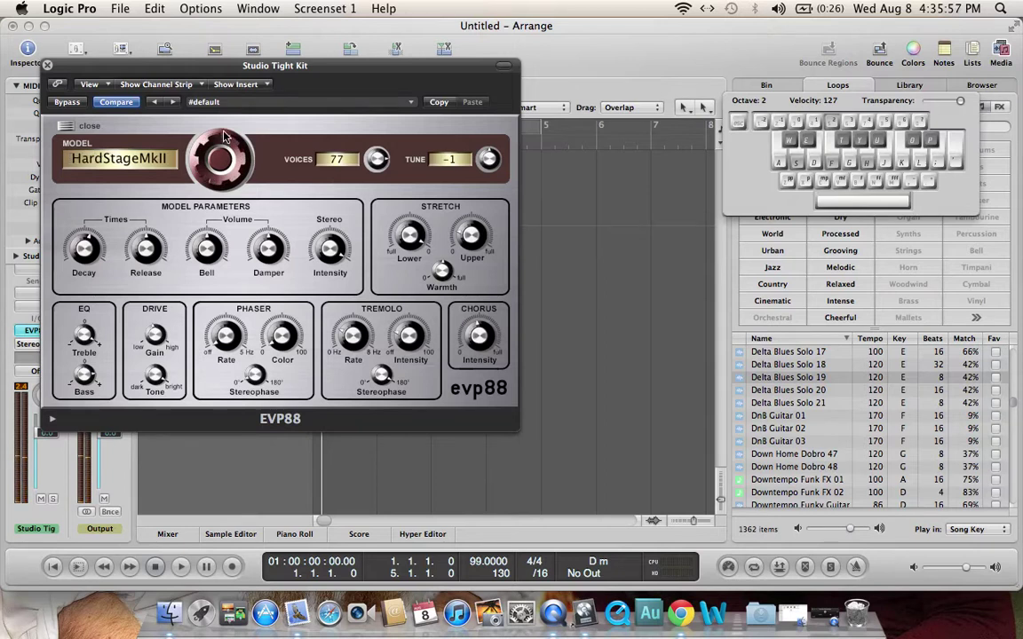
pyautogui.click(224, 136)
pyautogui.moveTo(497, 159)
pyautogui.mouseDown()
pyautogui.moveTo(493, 174)
pyautogui.moveTo(495, 160)
pyautogui.mouseUp()
pyautogui.moveTo(381, 158); pyautogui.dragTo(378, 257)
pyautogui.press('s')
pyautogui.press('f')
pyautogui.press('h')
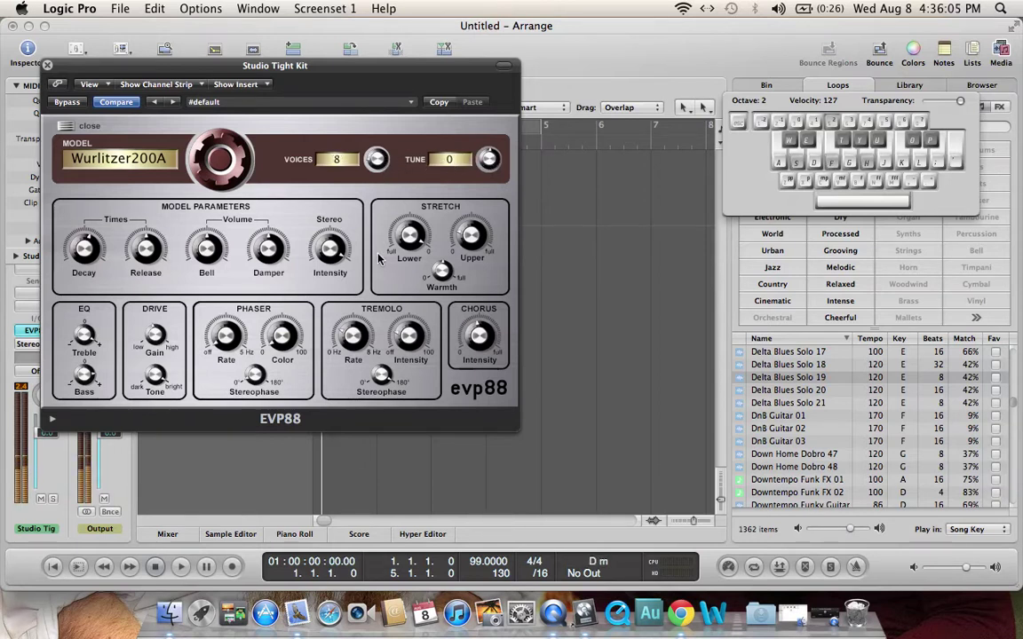
# Set the Caps Lock Keyboard to octave 3 and play chords with the Wurlitzer200A model.
pyautogui.press('6')
pyautogui.press('s')
pyautogui.press('f')
pyautogui.press('h')
pyautogui.press('j')
pyautogui.press('f')
pyautogui.press('h')
pyautogui.press('k')
pyautogui.press('s')
# Step through the EVP88 presets Bright Suitcase and Crunchy Funk Piano, playing notes on each.
pyautogui.click(172, 102)
pyautogui.press('f')
pyautogui.press('s')
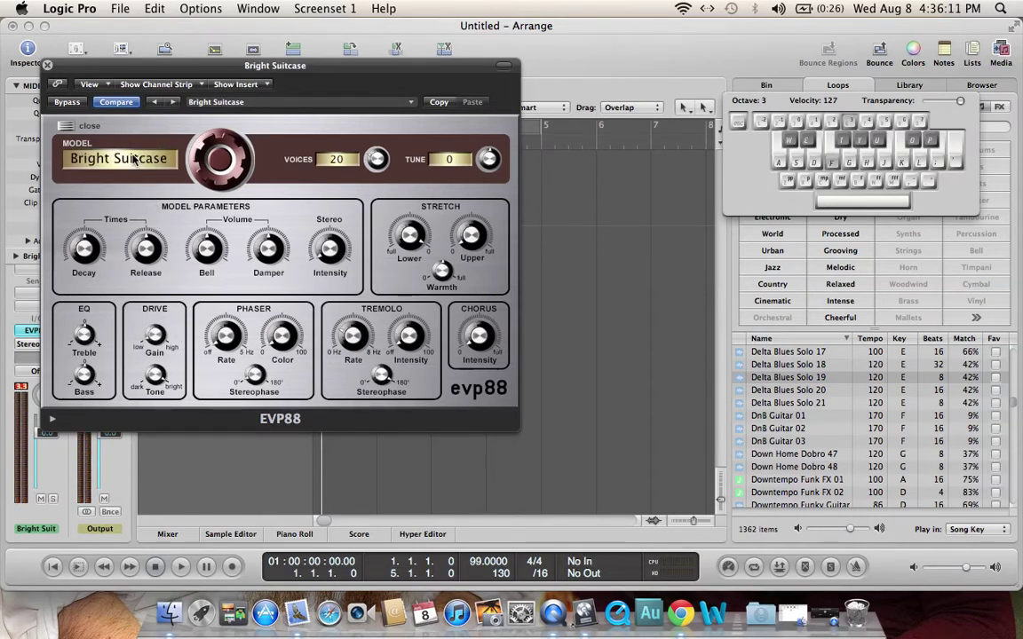
pyautogui.press('f')
pyautogui.click(173, 102)
pyautogui.press('s')
pyautogui.press('f')
pyautogui.press('h')
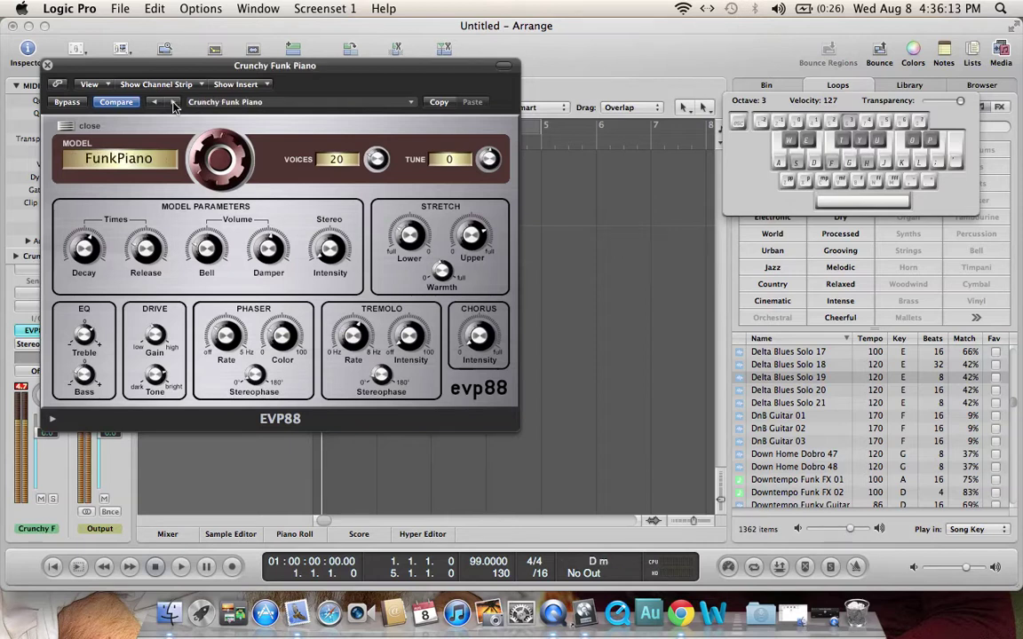
# Set the EVP88 to 1 voice, switch to the AttackPiano model, test a chord and close the plug-in window.
pyautogui.moveTo(372, 158); pyautogui.dragTo(371, 191)
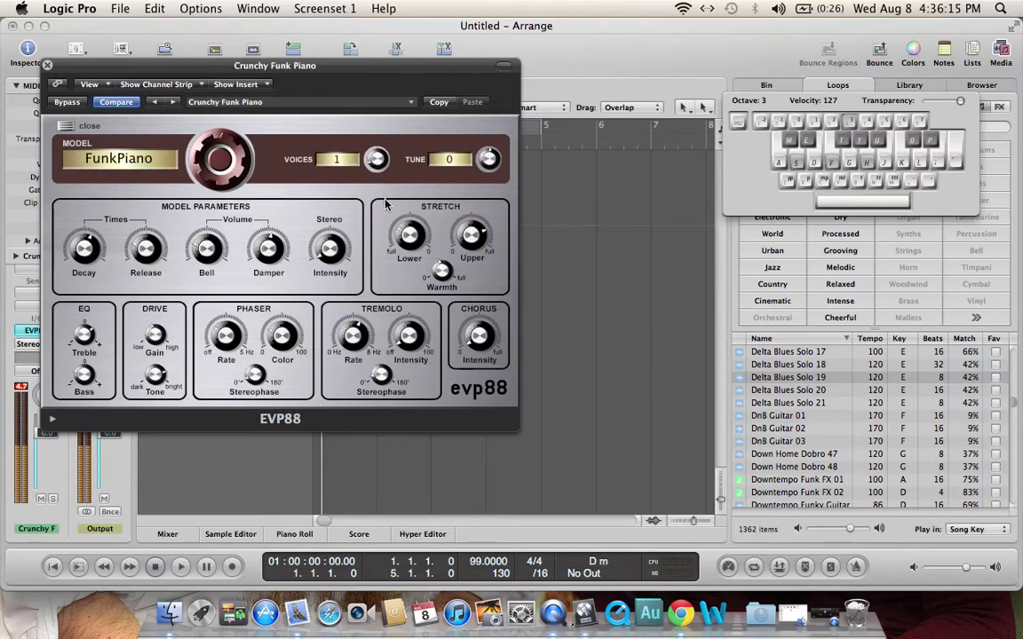
pyautogui.press('f')
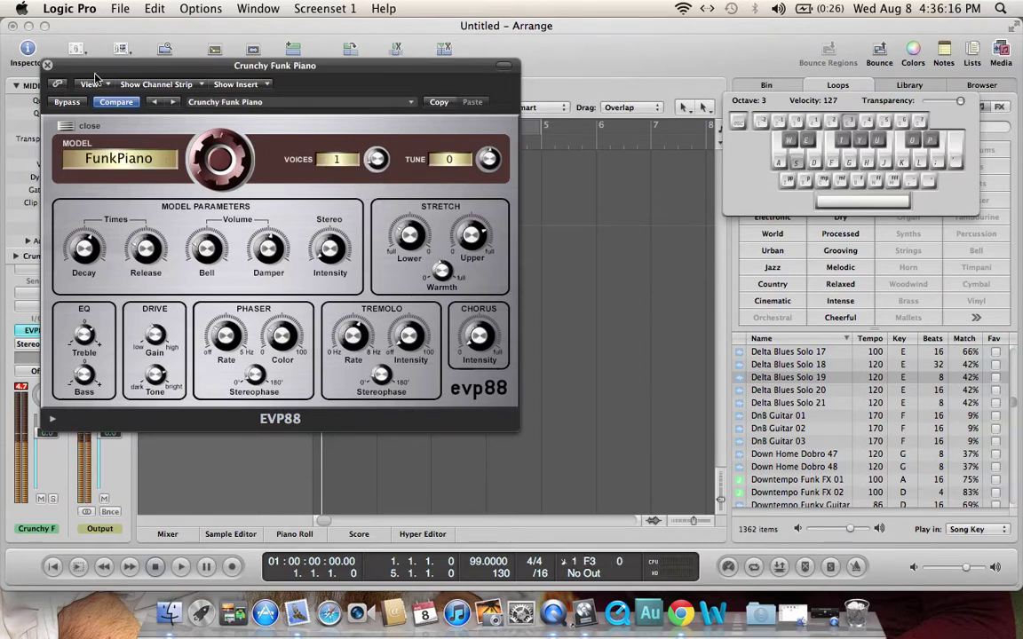
pyautogui.click(202, 135)
pyautogui.press('s')
pyautogui.press('f')
pyautogui.press('h')
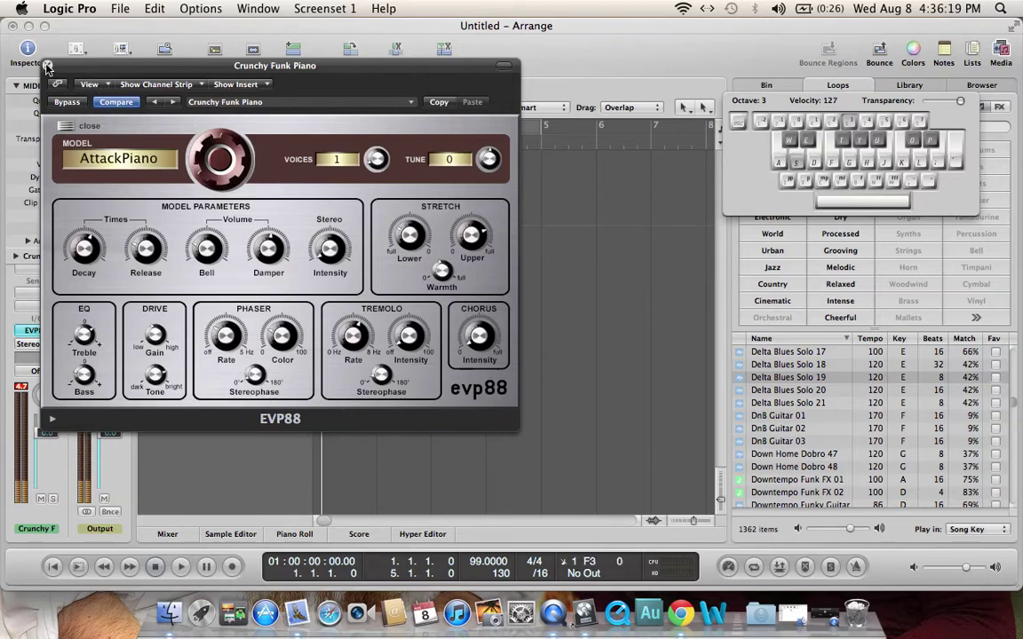
pyautogui.click(47, 65)
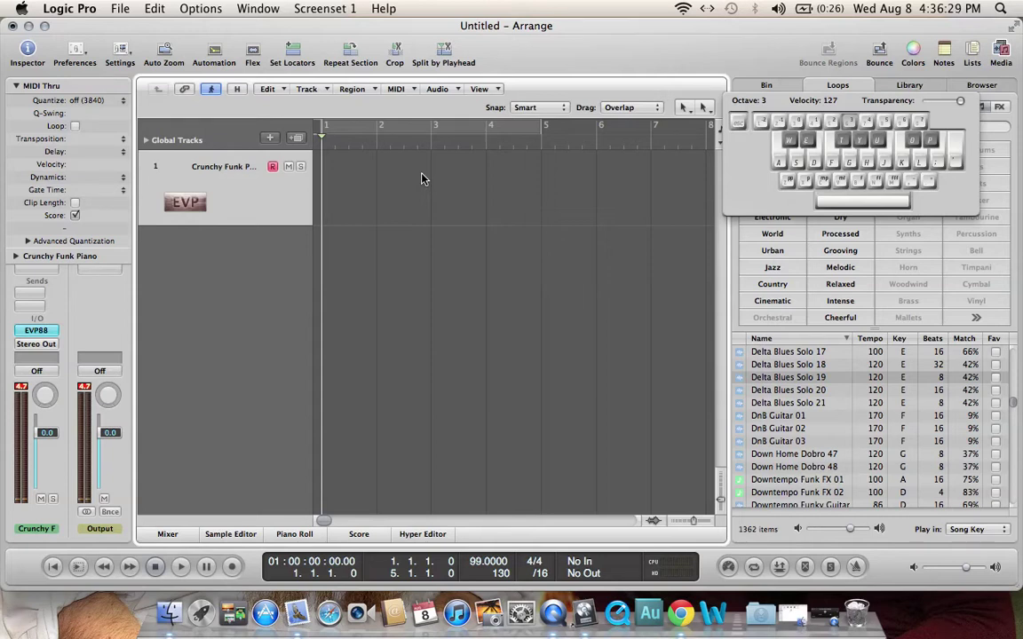
# Play a sequence of chords on the Crunchy Funk Piano track in octave 3.
pyautogui.press('a')
pyautogui.press('a')
pyautogui.press('d')
pyautogui.press('g')
pyautogui.press('a')
pyautogui.press('d')
pyautogui.press('g')
pyautogui.press('a')
pyautogui.press('d')
pyautogui.press('g')
pyautogui.press('s')
pyautogui.press('g')
pyautogui.press('j')
pyautogui.press('d')
pyautogui.press('g')
pyautogui.press('d')
pyautogui.press('g')
pyautogui.press('j')
pyautogui.press('s')
pyautogui.press('f')
pyautogui.press('h')
pyautogui.press('d')
# Replace the EVP88 with the EVD6 electric clav, move its window over the Arrange area and play a few notes.
pyautogui.click(35, 330)
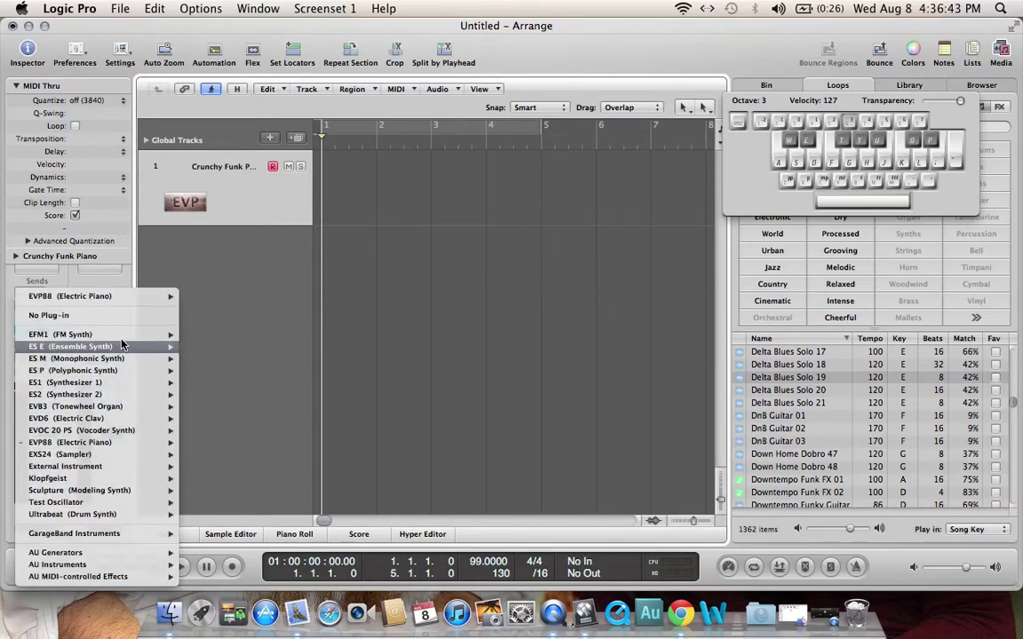
pyautogui.moveTo(173, 418)
pyautogui.click(203, 430)
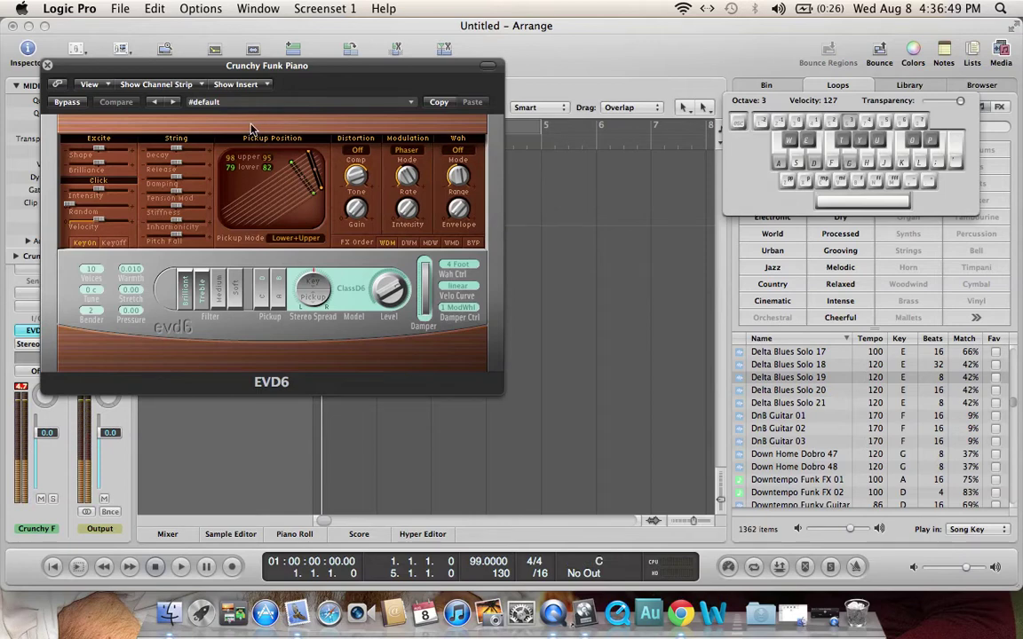
pyautogui.moveTo(168, 73); pyautogui.dragTo(282, 152)
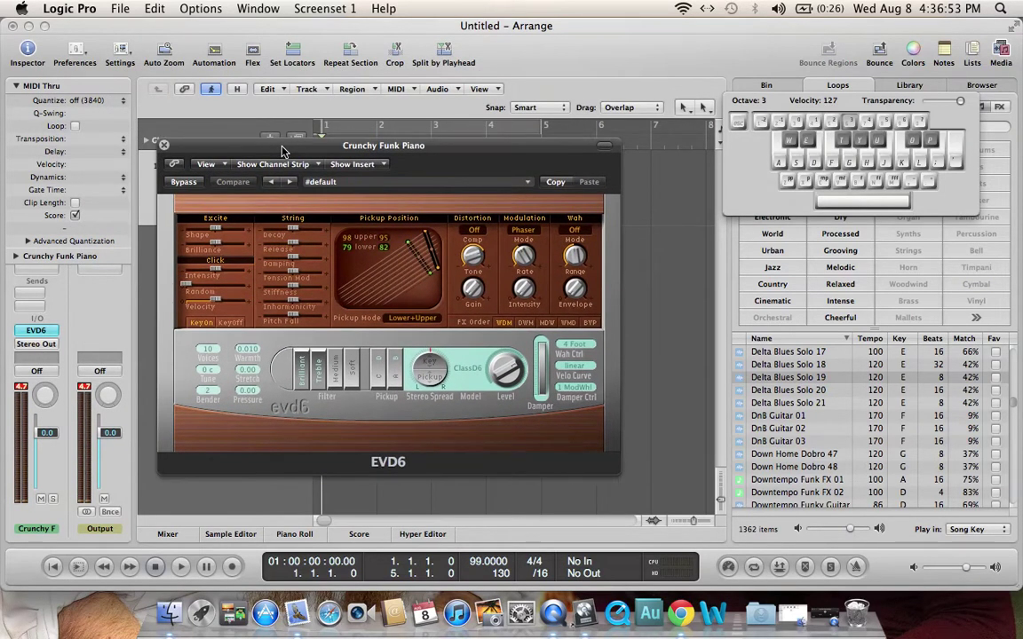
pyautogui.press('a')
pyautogui.press('d')
pyautogui.press('g')
pyautogui.press('d')
pyautogui.press('a')
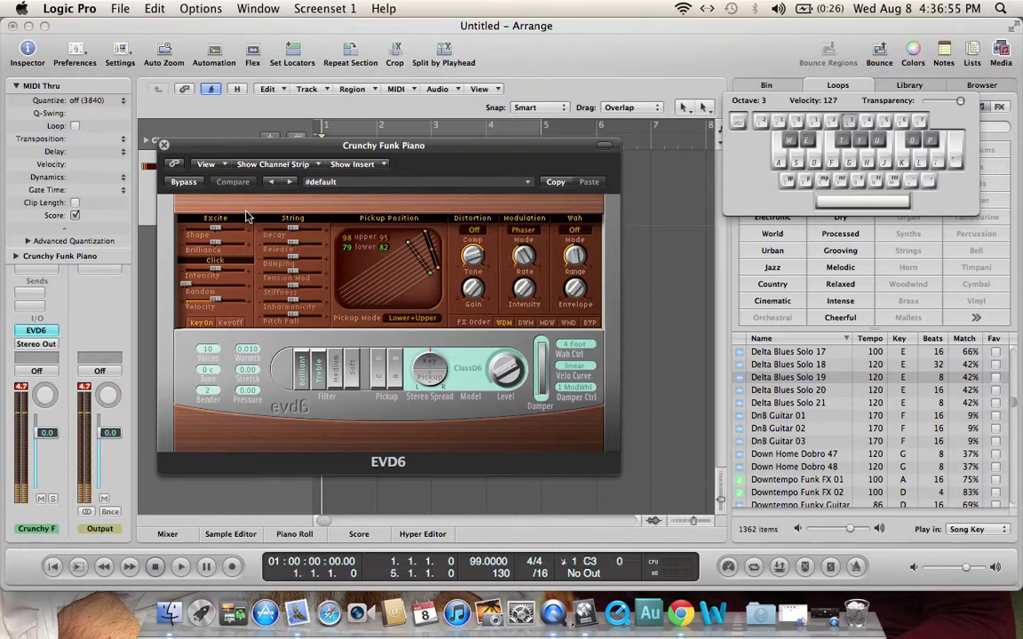
# Browse the EVD6 preset categories, including 03 Distorted Clav, without loading one, and close the plug-in window.
pyautogui.click(371, 184)
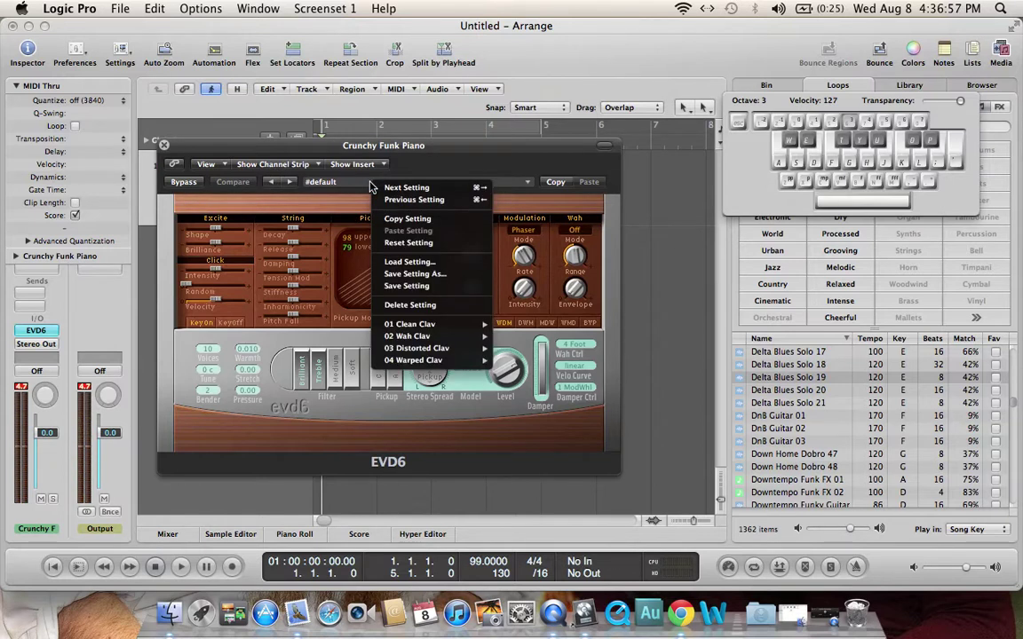
pyautogui.moveTo(457, 349)
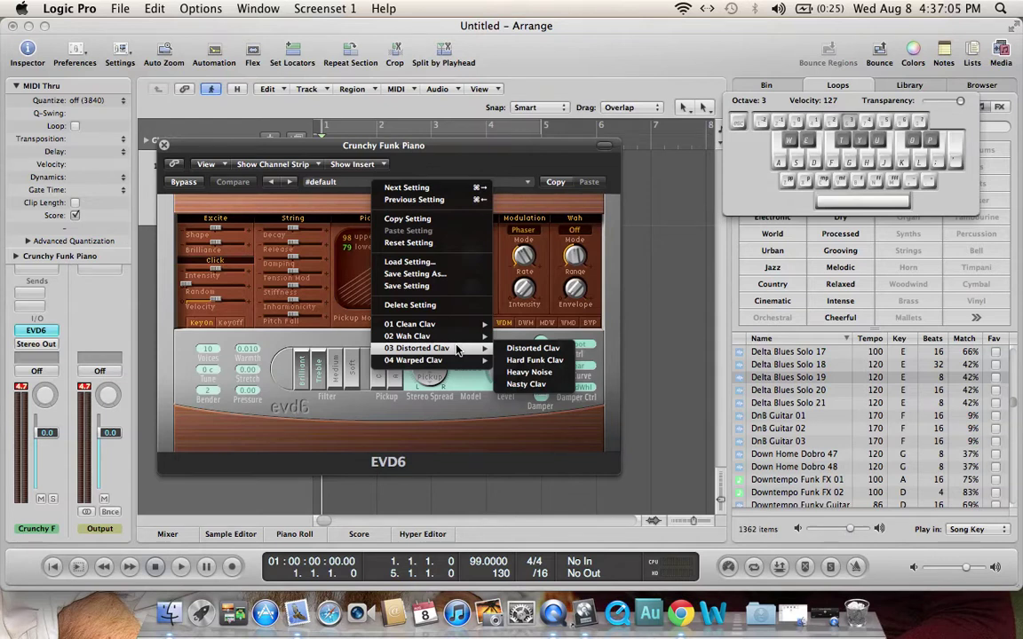
pyautogui.click(564, 150)
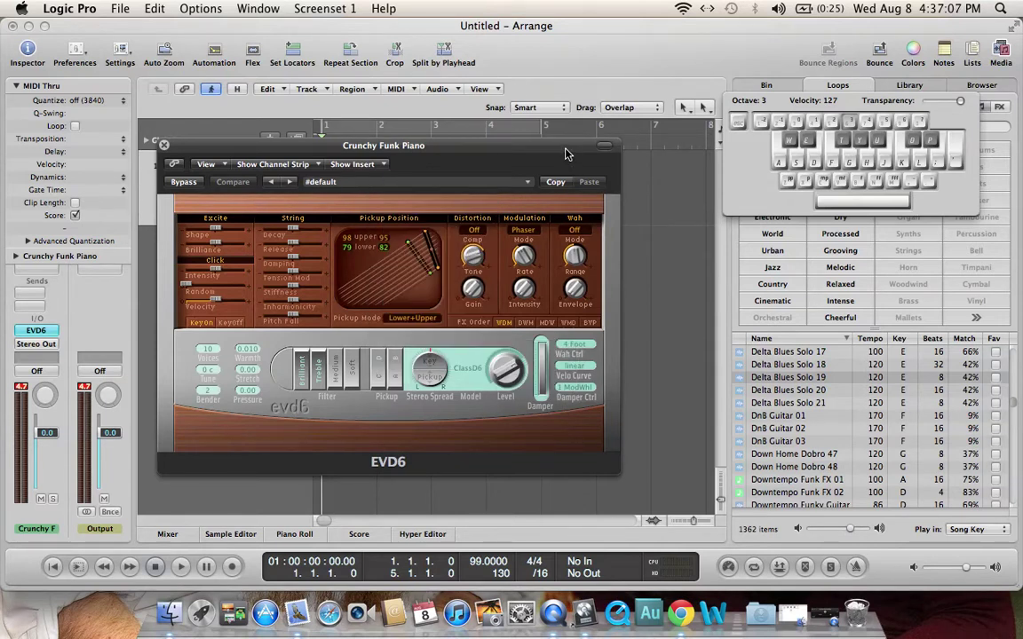
pyautogui.click(163, 144)
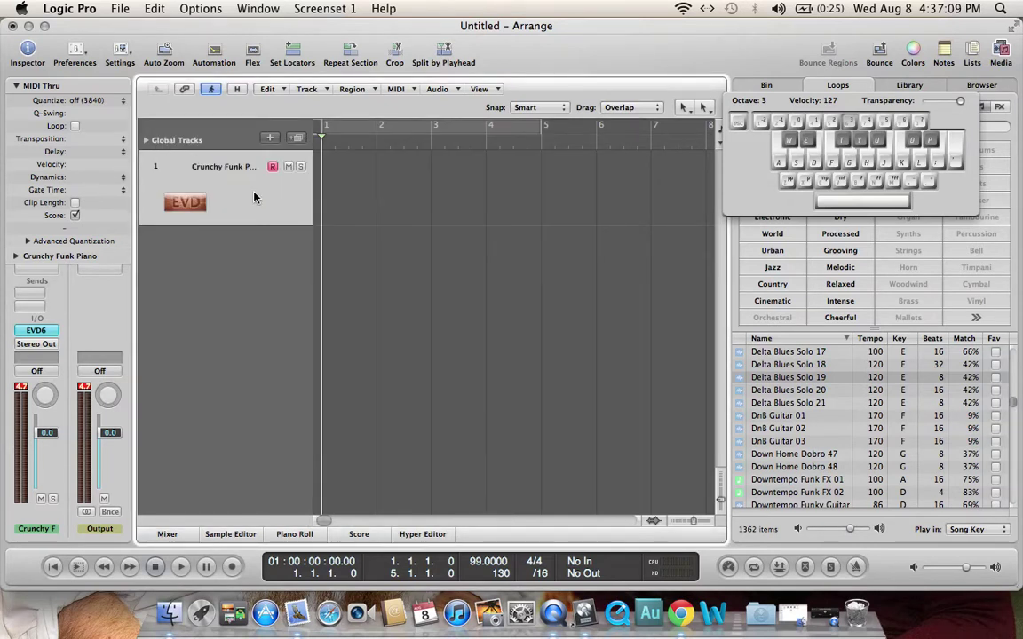
# Play a series of C major and D minor chord notes on the EVD6 clav track.
pyautogui.press('a')
pyautogui.press('d')
pyautogui.press('g')
pyautogui.press('a')
pyautogui.press('d')
pyautogui.press('g')
pyautogui.press('s')
pyautogui.press('f')
pyautogui.press('h')
pyautogui.press('s')
pyautogui.press('f')
pyautogui.press('h')
pyautogui.press('s')
pyautogui.press('h')
pyautogui.press('f')
pyautogui.press('d')
# Start and stop a test recording to hear the count-in, and review the click options in the project's metronome settings.
pyautogui.click(233, 567)
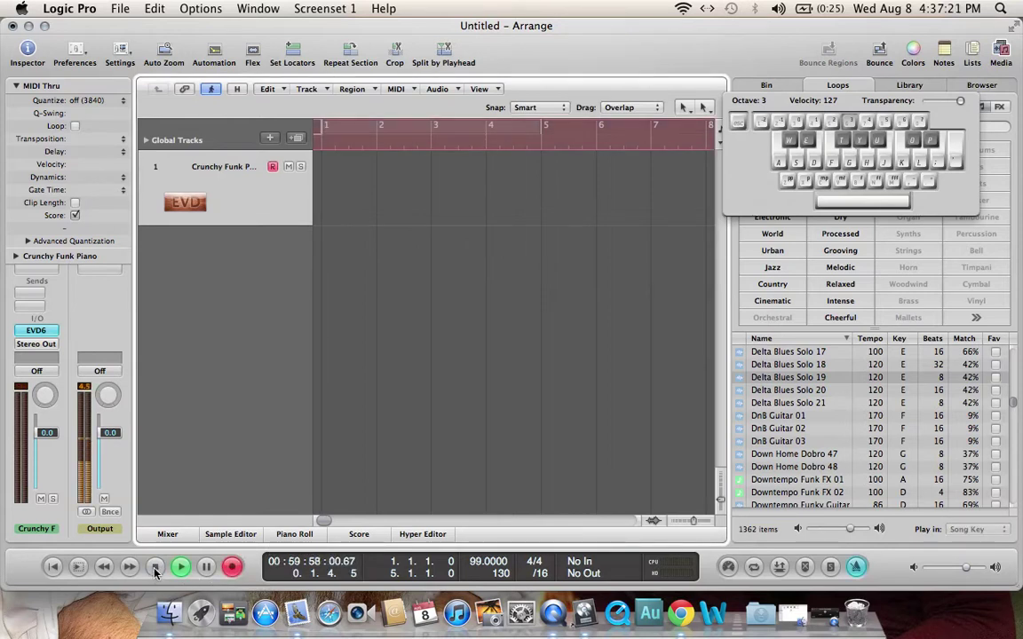
pyautogui.press('space')
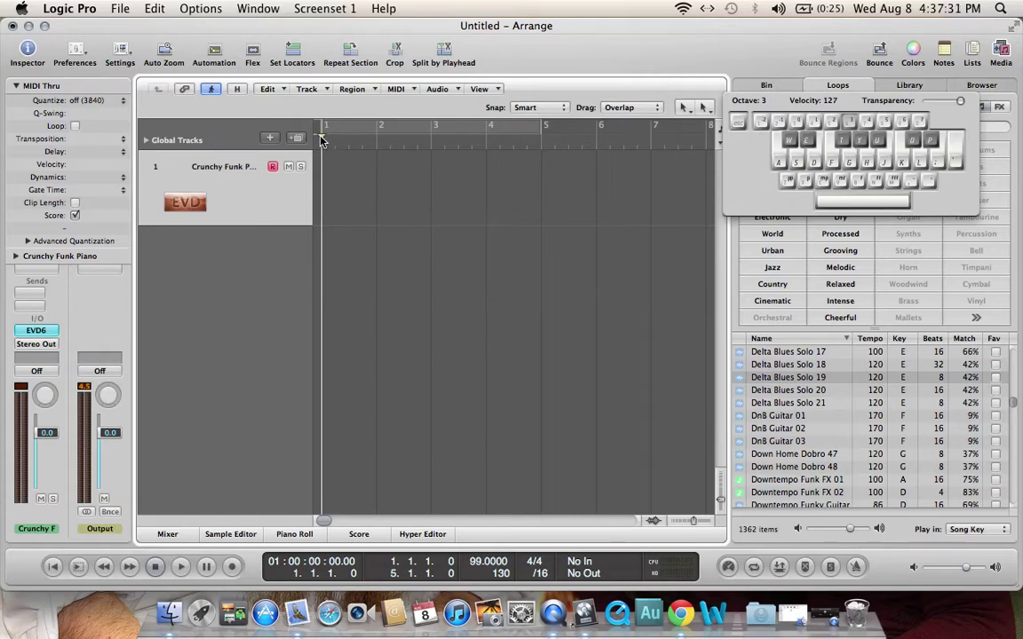
pyautogui.rightClick(857, 567)
pyautogui.click(879, 560)
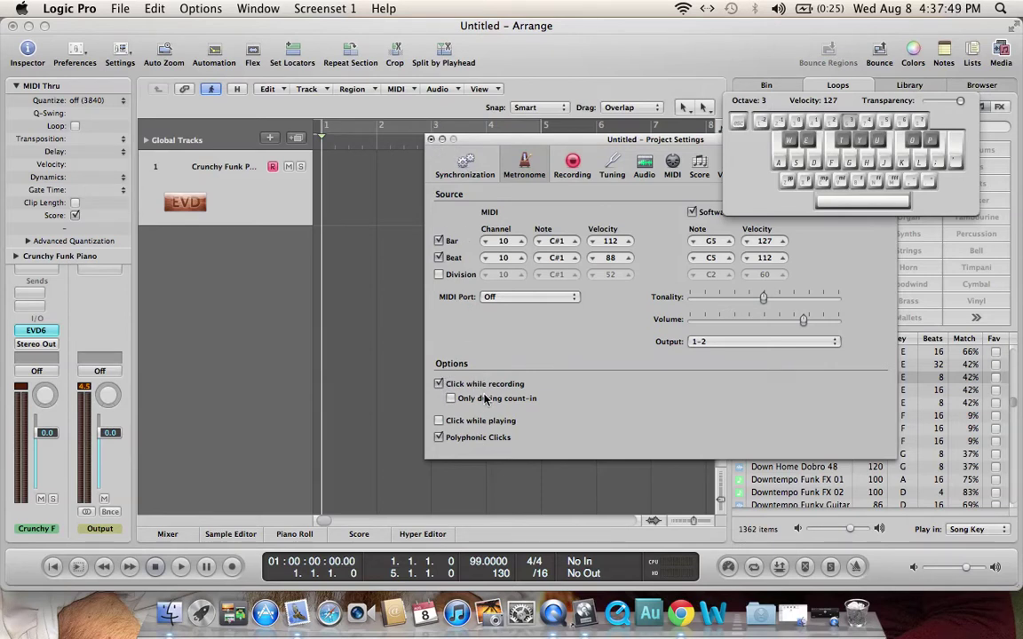
pyautogui.click(432, 141)
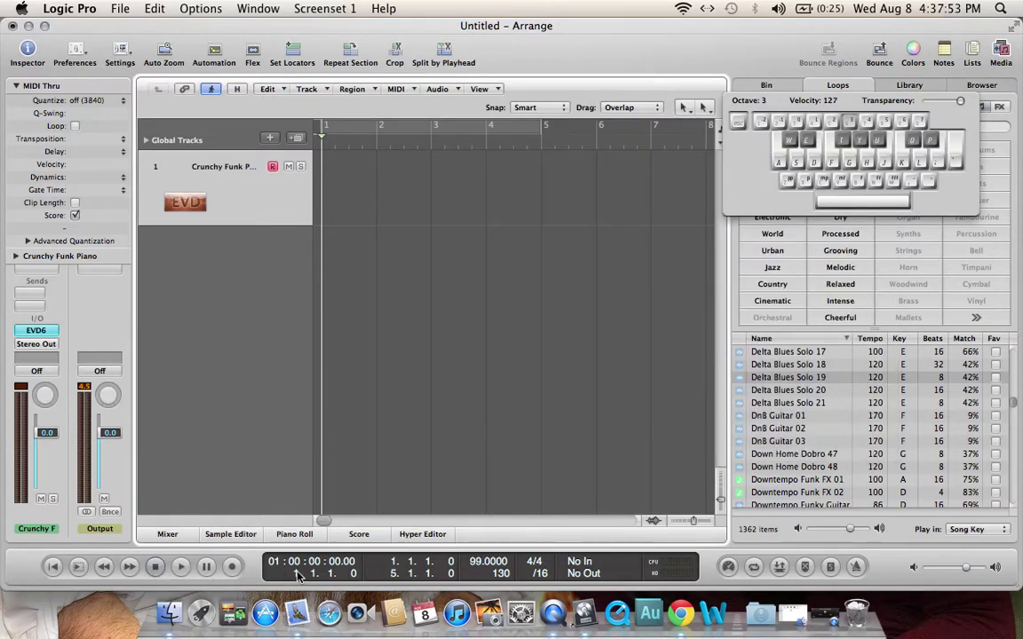
# Rehearse the D minor and E minor chords twice on the EVD6 clav track.
pyautogui.press('s')
pyautogui.press('f')
pyautogui.press('h')
pyautogui.press('d')
pyautogui.press('g')
pyautogui.press('j')
pyautogui.press('s')
pyautogui.press('f')
pyautogui.press('h')
pyautogui.press('d')
pyautogui.press('g')
pyautogui.press('j')
# Record D minor, E minor, F major and C major chords, one per bar from bar 1, on the EVD6 clav track, and stop recording.
pyautogui.click(235, 570)
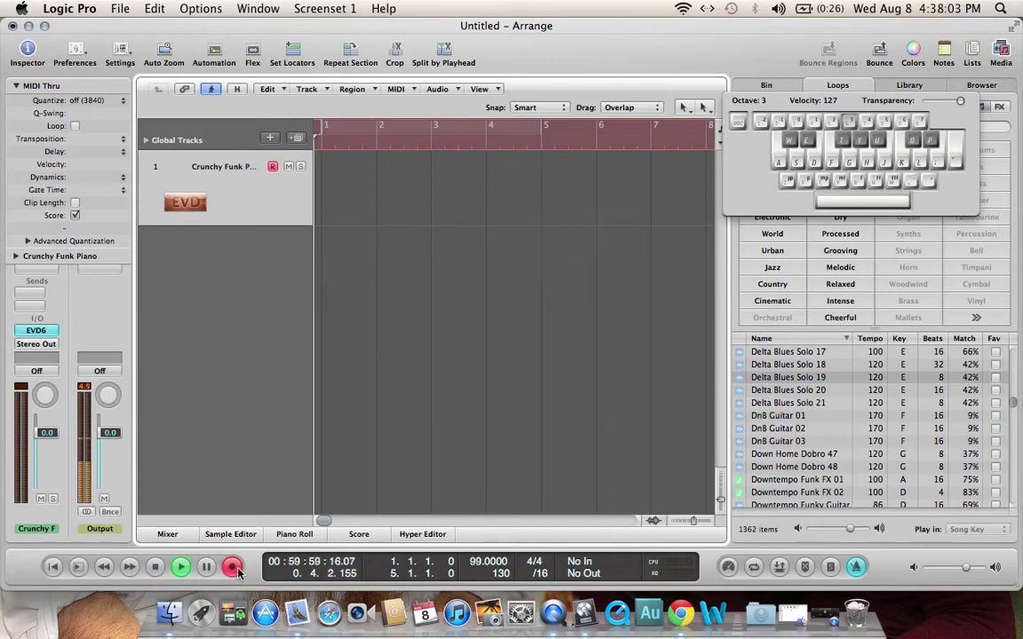
pyautogui.press('s')
pyautogui.press('f')
pyautogui.press('h')
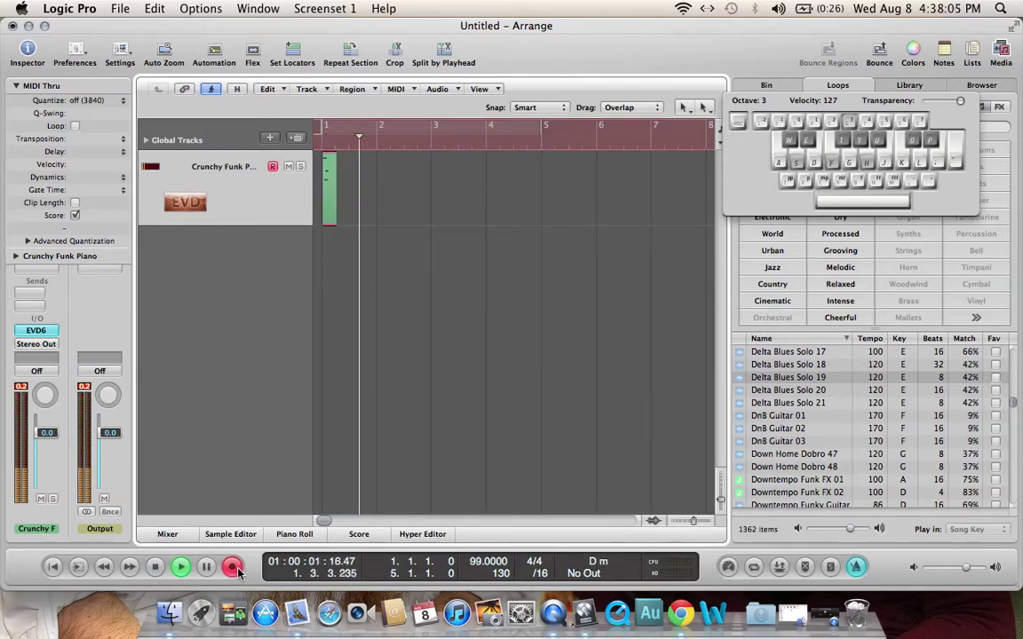
pyautogui.press('d')
pyautogui.press('g')
pyautogui.press('j')
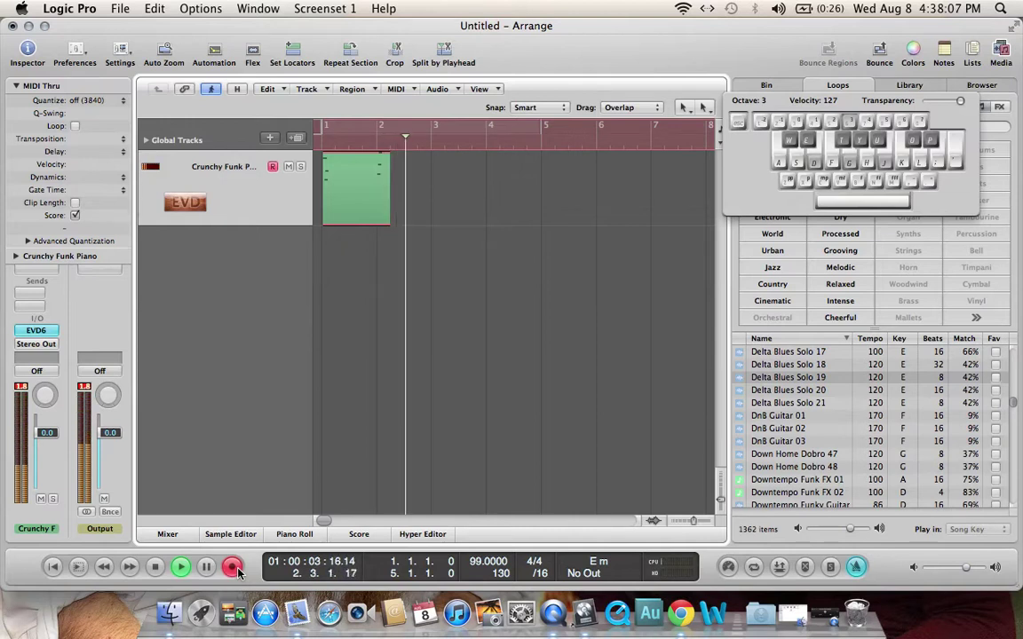
pyautogui.press('f')
pyautogui.press('h')
pyautogui.press('k')
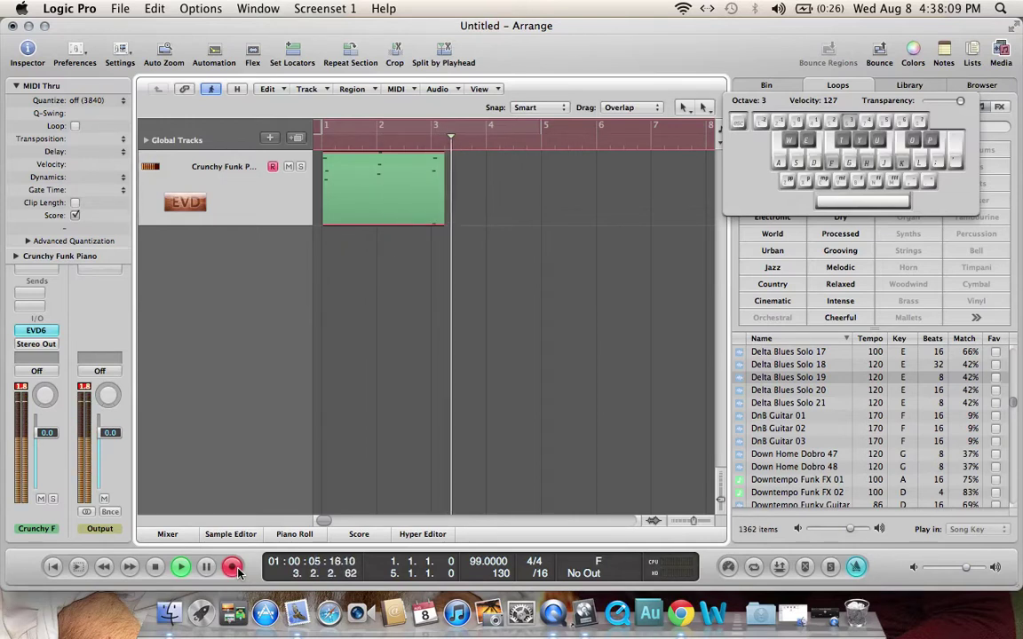
pyautogui.press('h')
pyautogui.press('a')
pyautogui.press('d')
pyautogui.press('g')
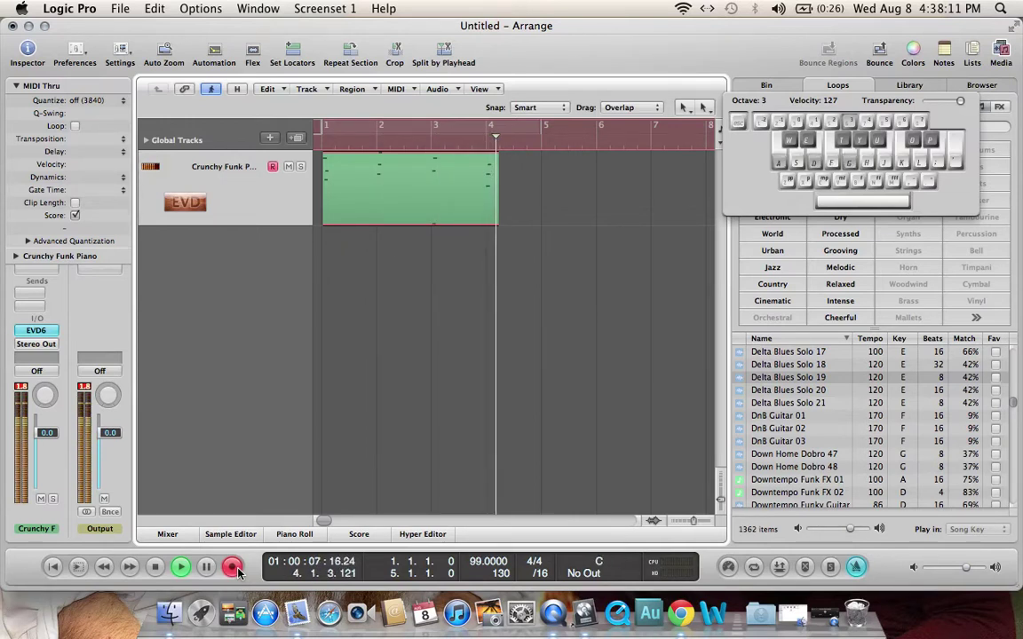
pyautogui.click(156, 567)
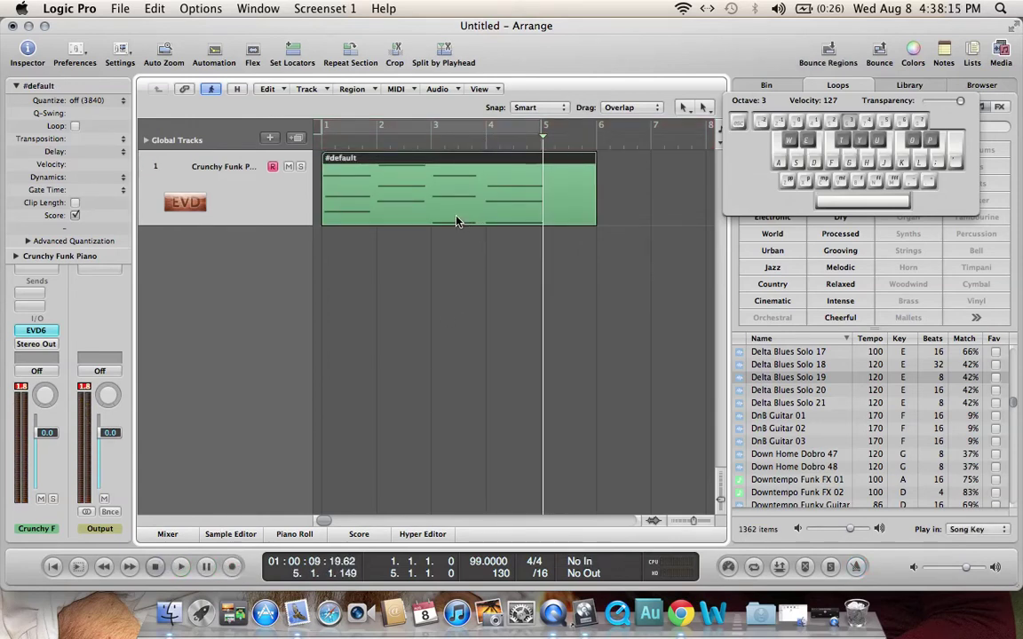
# Open the recorded region in the Piano Roll, look over its chord notes and close the editor again.
pyautogui.doubleClick(456, 221)
pyautogui.hscroll(10, 424, 521)
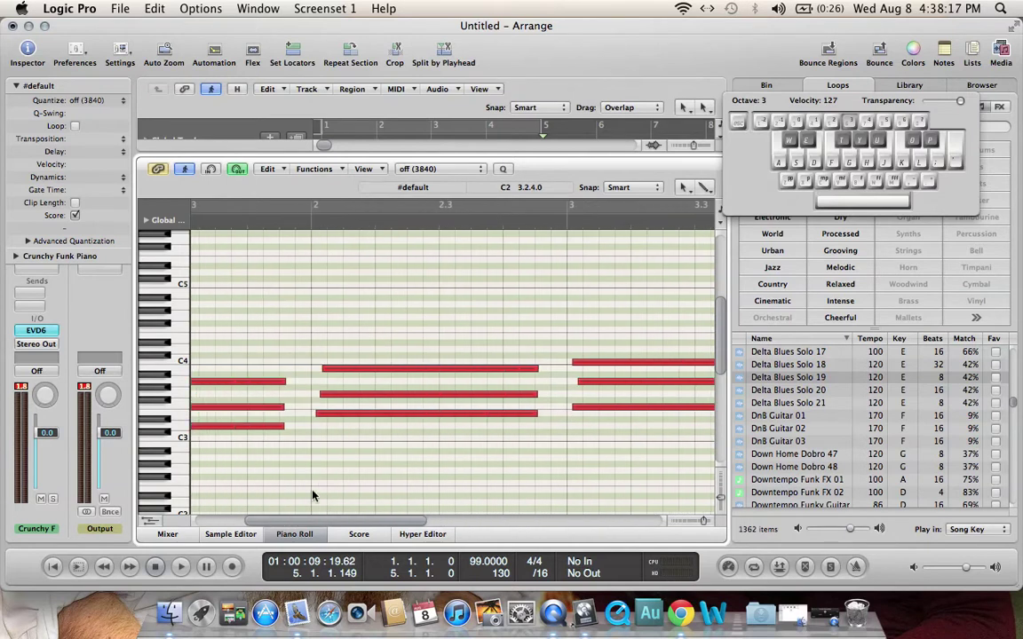
pyautogui.moveTo(451, 158); pyautogui.dragTo(449, 525)
# Dismiss the Caps Lock Keyboard and switch to screenset 3 to show the region in a full-size Piano Roll.
pyautogui.press('3')
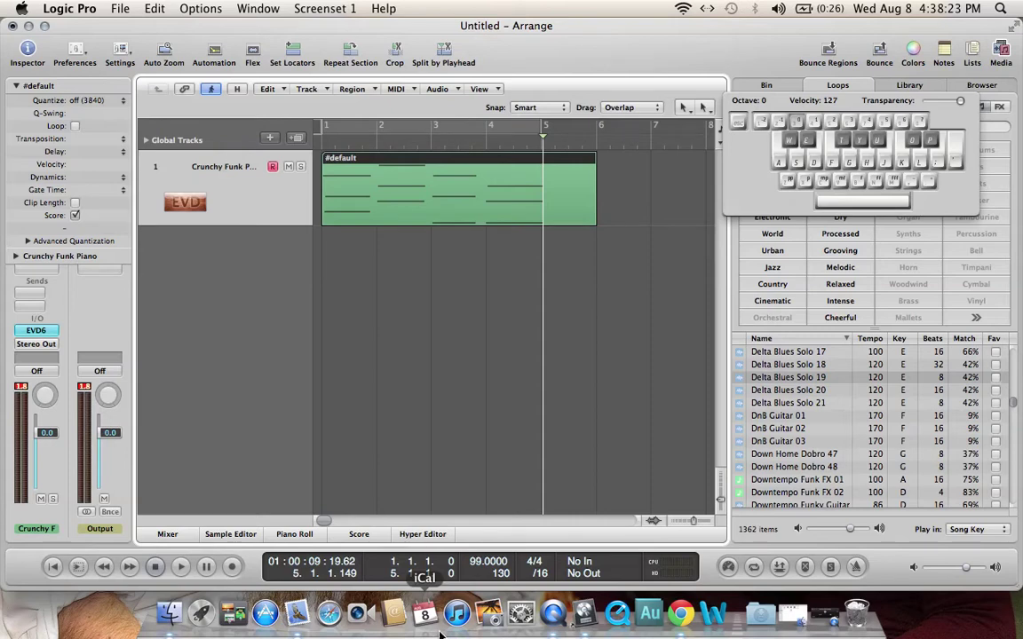
pyautogui.press('capslock')
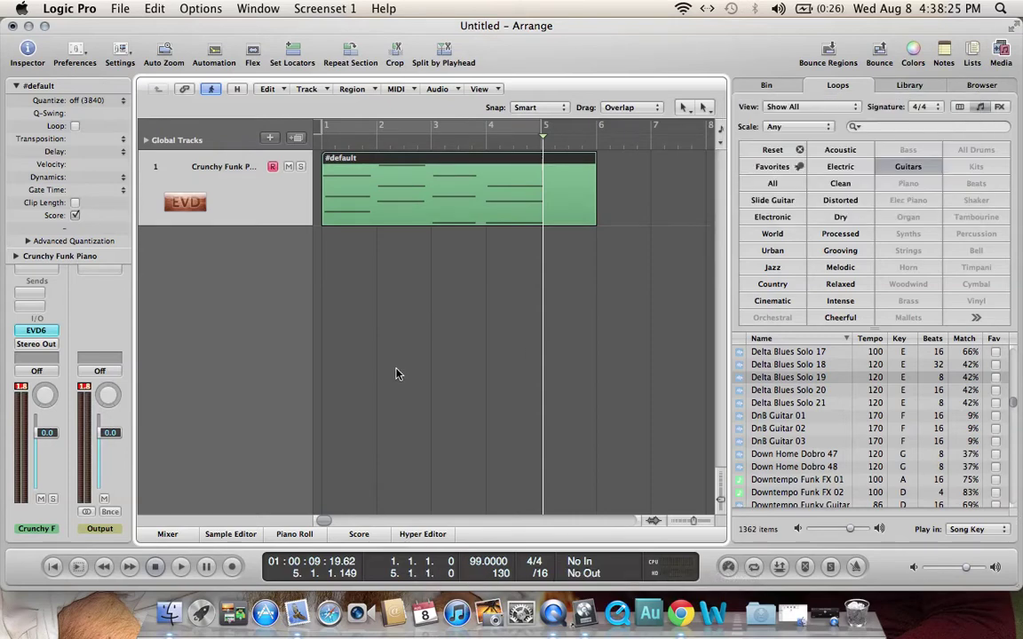
pyautogui.press('3')
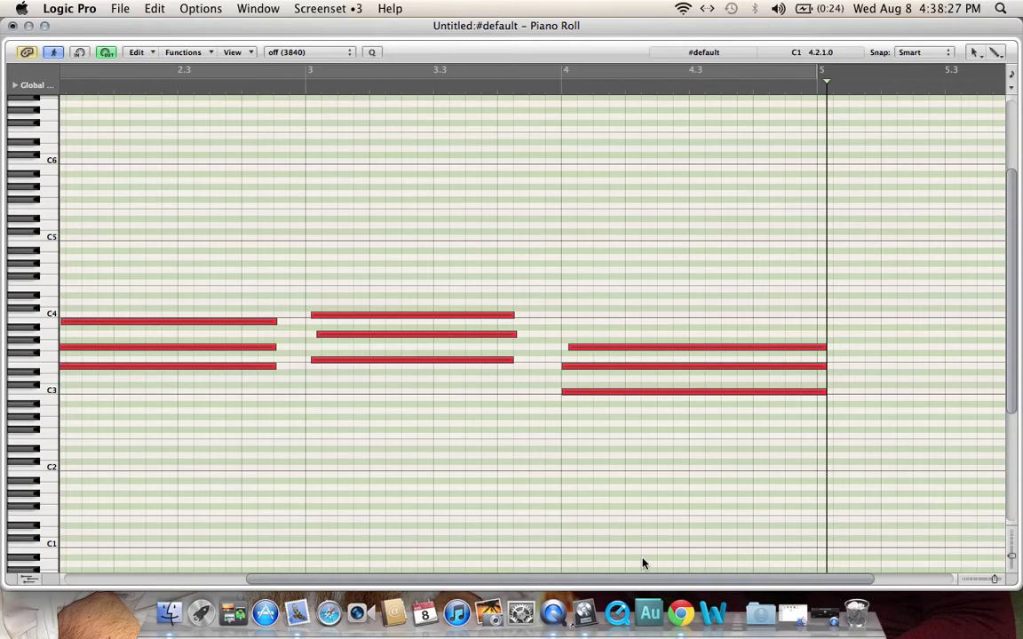
# Select the three F major chord notes in bar 3 of the Piano Roll, and return to screenset 1.
pyautogui.hscroll(-5, 580, 563)
pyautogui.moveTo(752, 378); pyautogui.dragTo(616, 266)
pyautogui.moveTo(723, 364)
pyautogui.mouseDown()
pyautogui.moveTo(724, 228)
pyautogui.moveTo(701, 351)
pyautogui.moveTo(727, 364)
pyautogui.mouseUp()
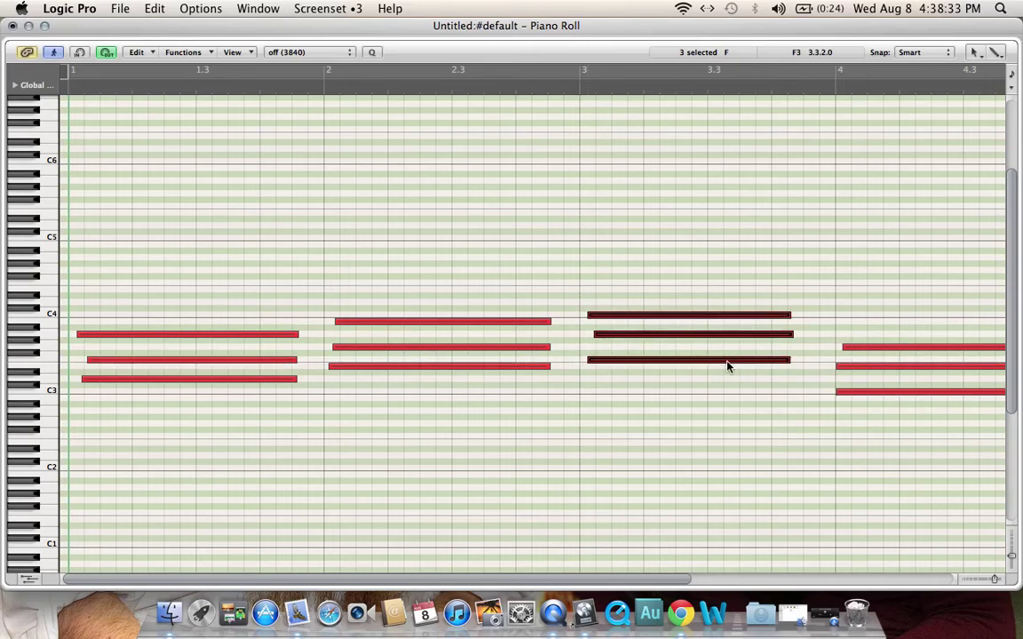
pyautogui.press('1')
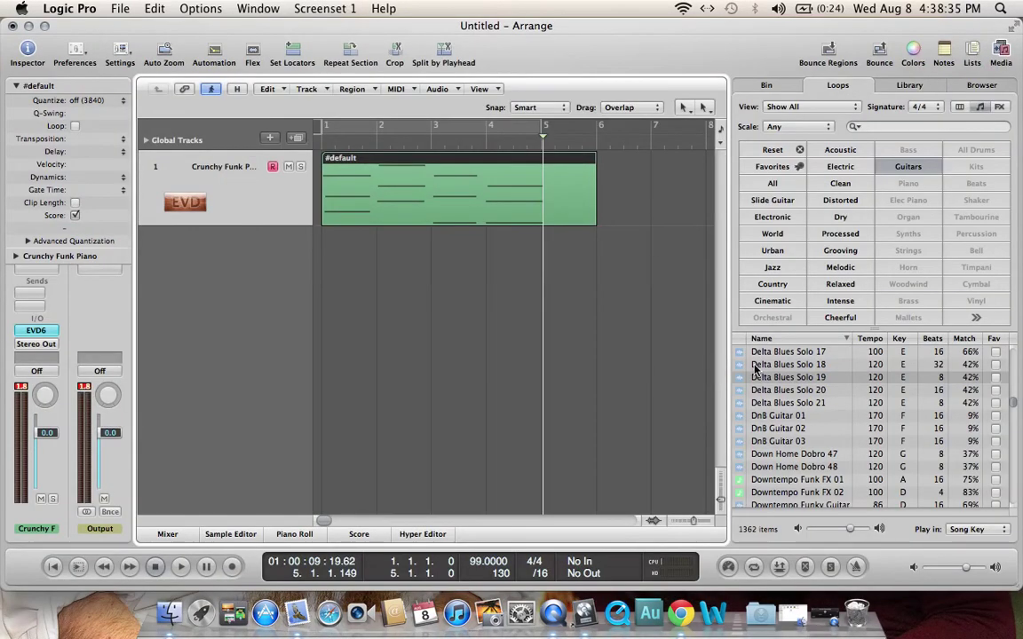
# Delete the recorded chord region from the clav track and collapse the MIDI Thru parameters in the Inspector.
pyautogui.press('BackSpace')
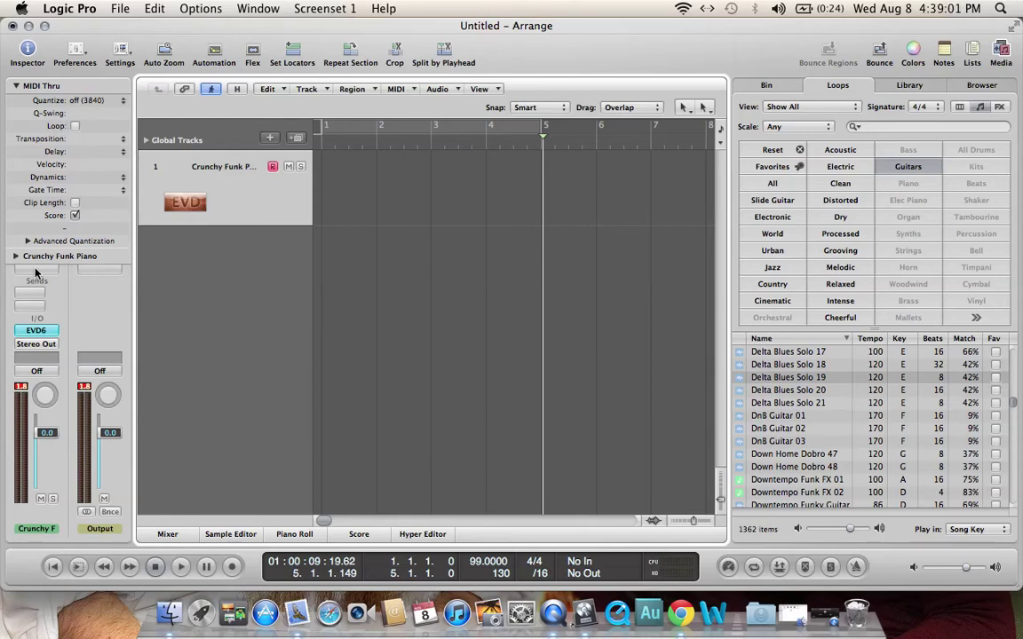
pyautogui.click(17, 87)
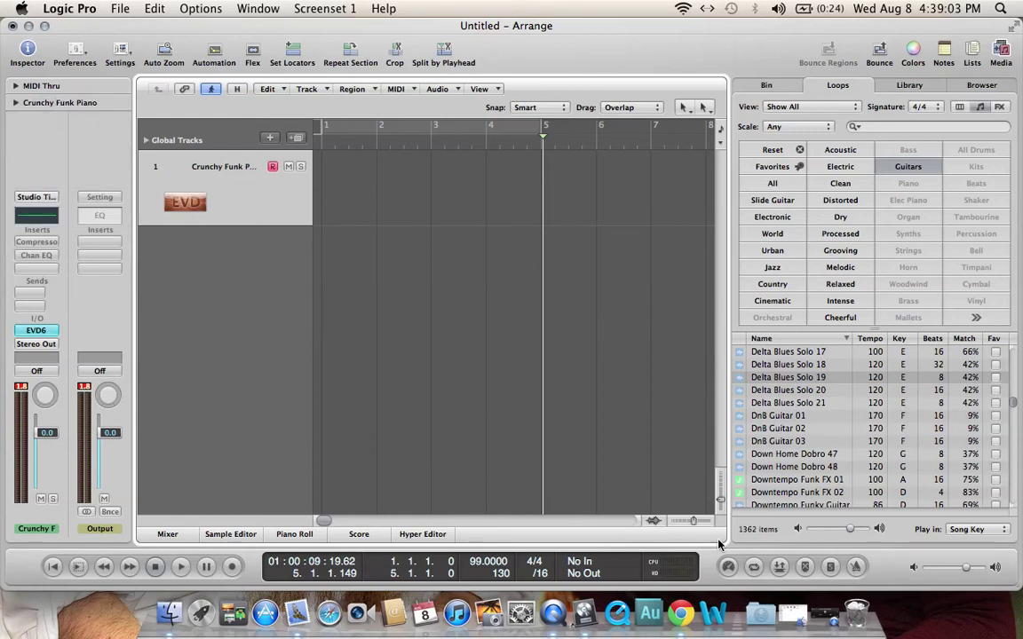
pyautogui.click(819, 618)
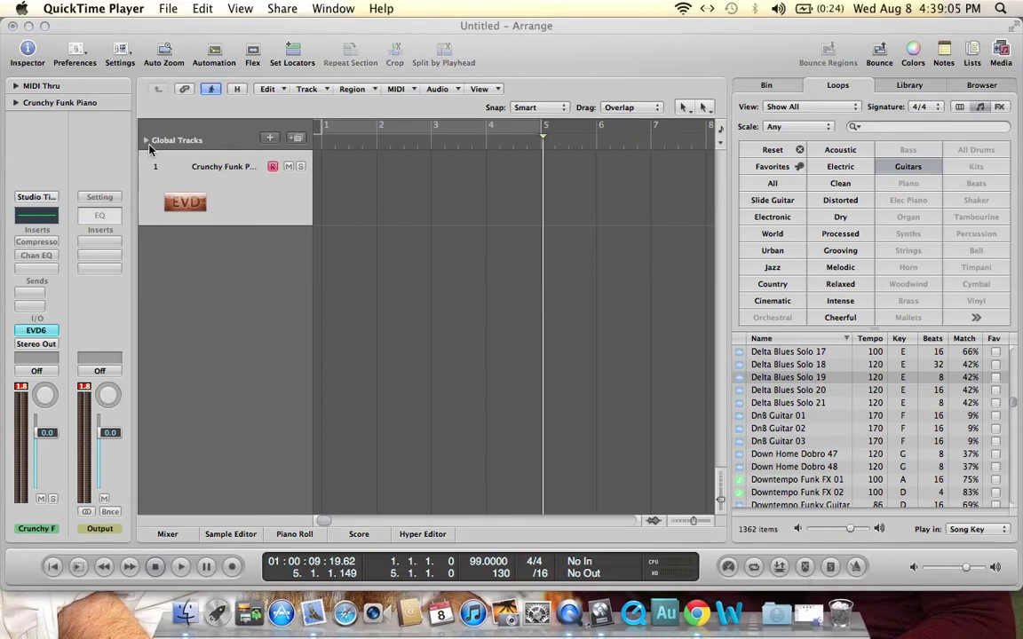